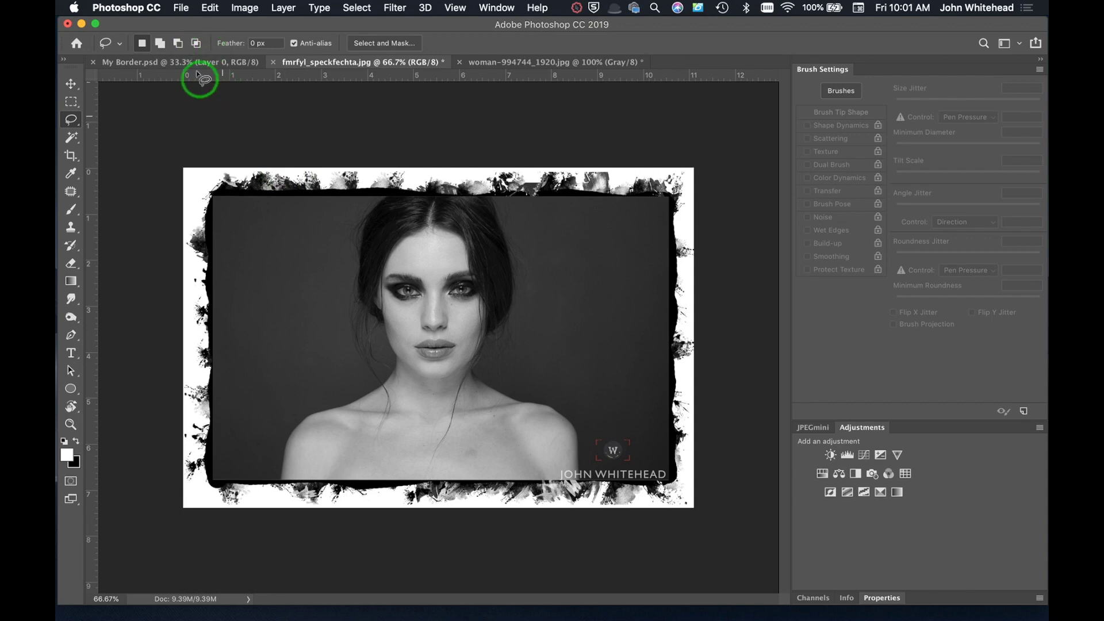
Create a new blank document from the recent custom 18 x 12 in preset at 300 ppi
{"action": "left_click", "coordinate": [182, 7]}
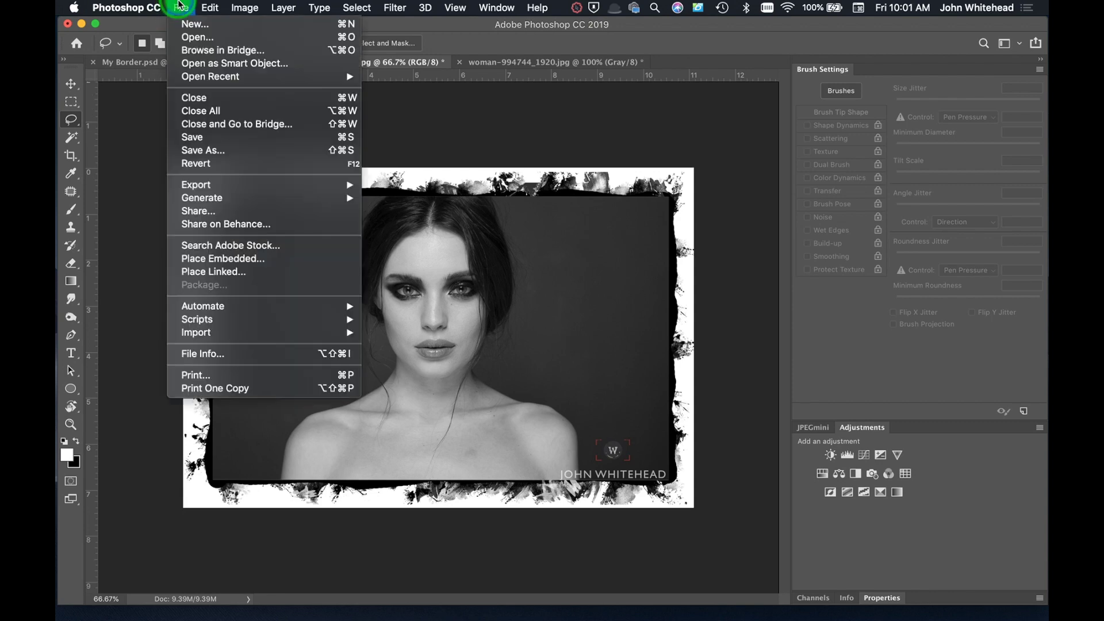
{"action": "left_click", "coordinate": [186, 31]}
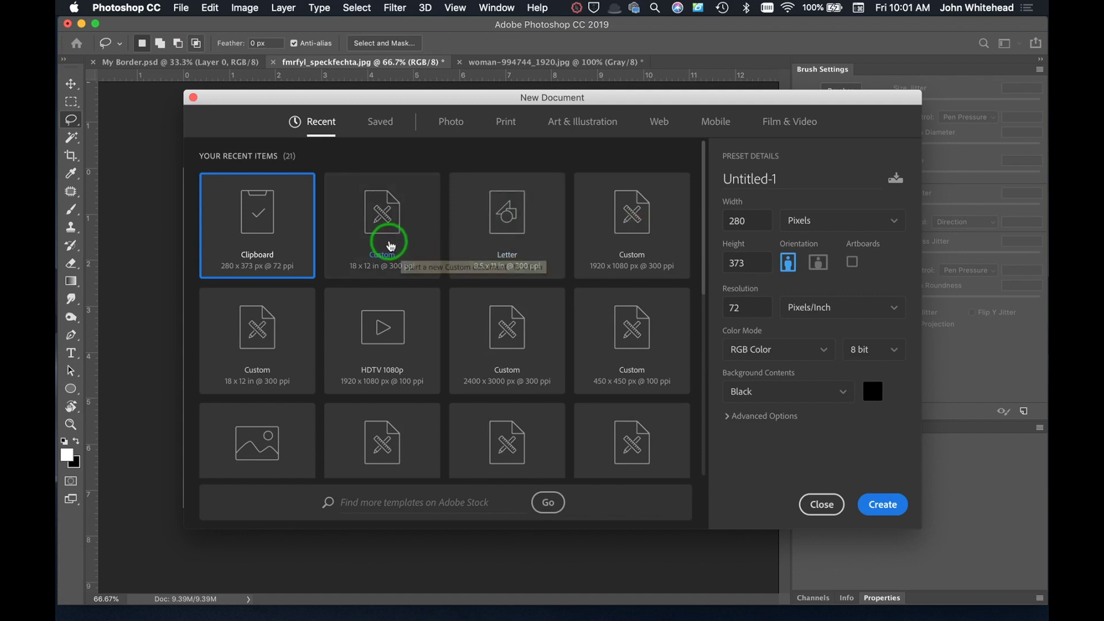
{"action": "double_click", "coordinate": [390, 233]}
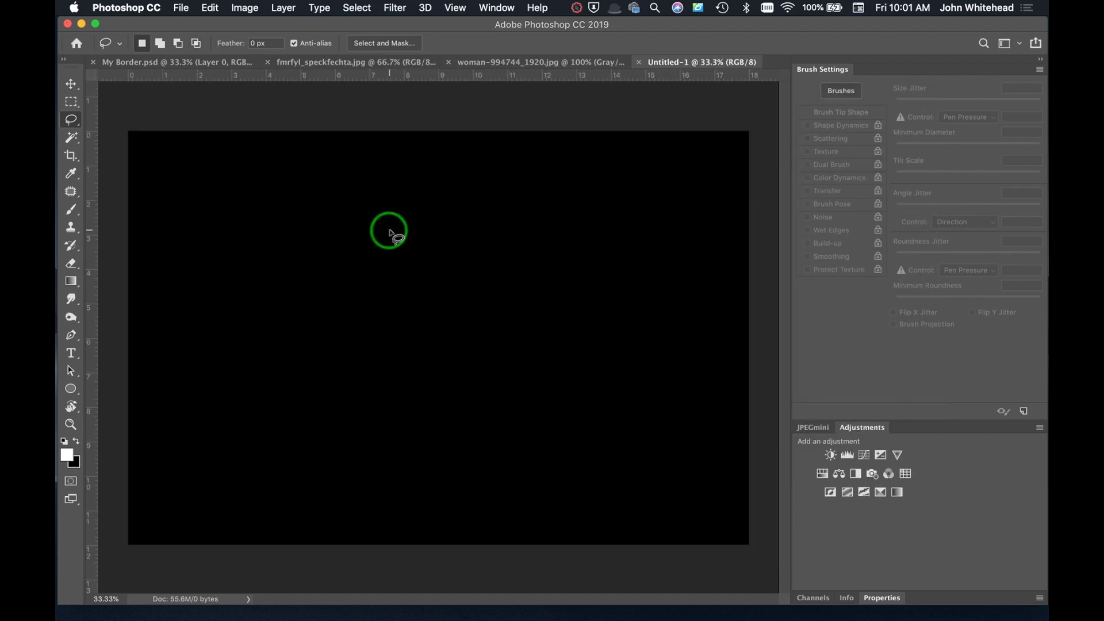
Fill the black background with white in Normal mode at 100% opacity
{"action": "key", "text": "shift"}
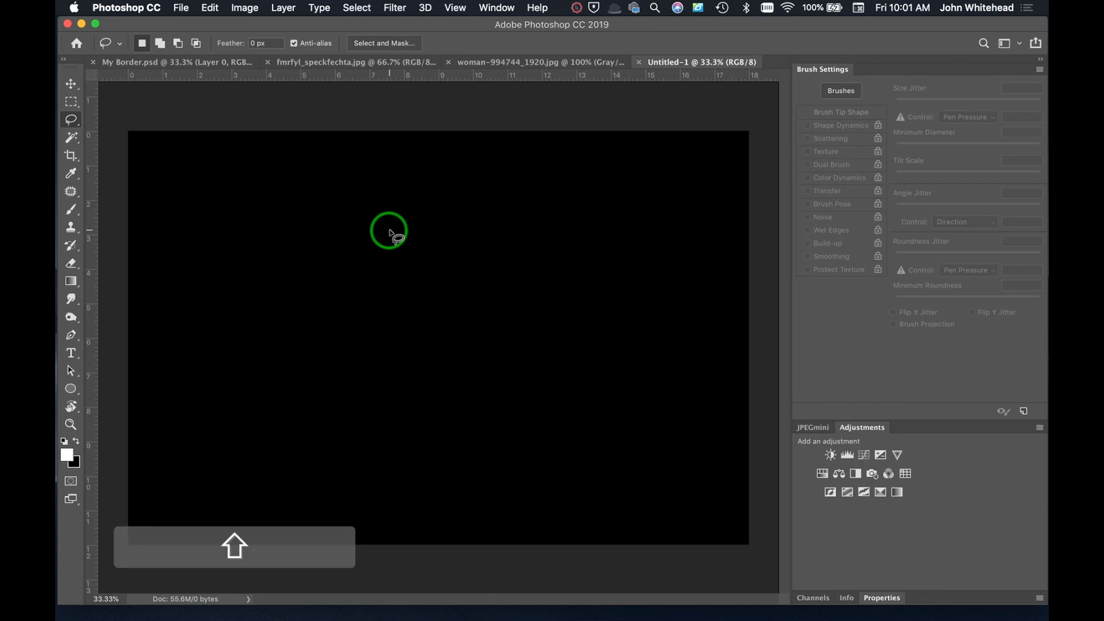
{"action": "key", "text": "shift+BackSpace"}
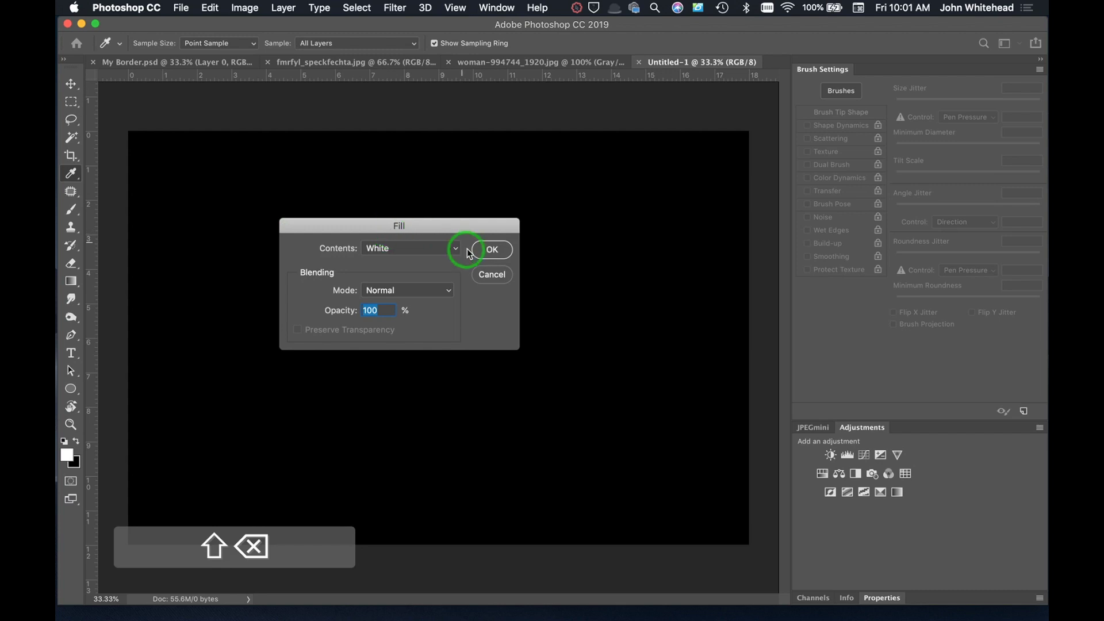
{"action": "left_click", "coordinate": [495, 249]}
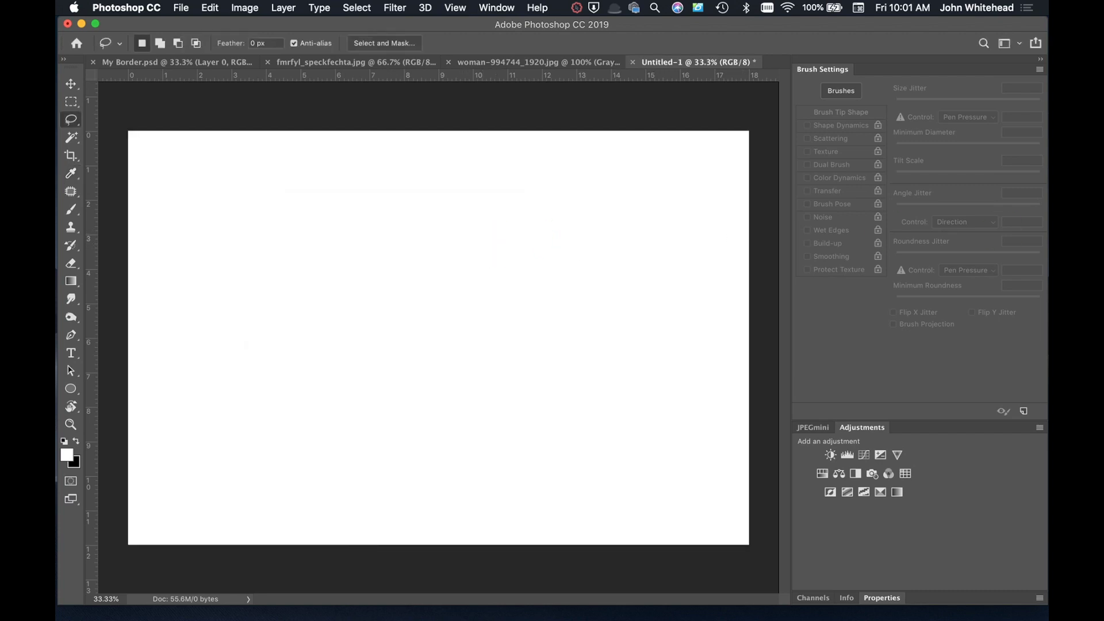
Display the document's layers and add a new blank layer above the Background
{"action": "key", "text": "F7"}
{"action": "left_click_drag", "start_coordinate": [794, 346], "coordinate": [920, 432]}
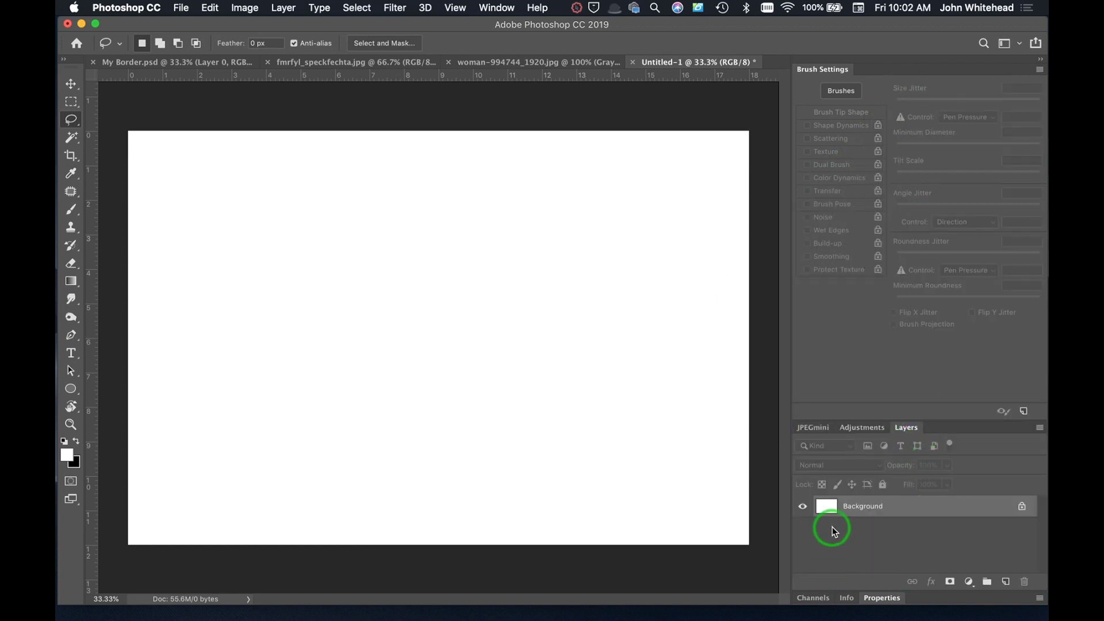
{"action": "left_click_drag", "start_coordinate": [828, 507], "coordinate": [1006, 585]}
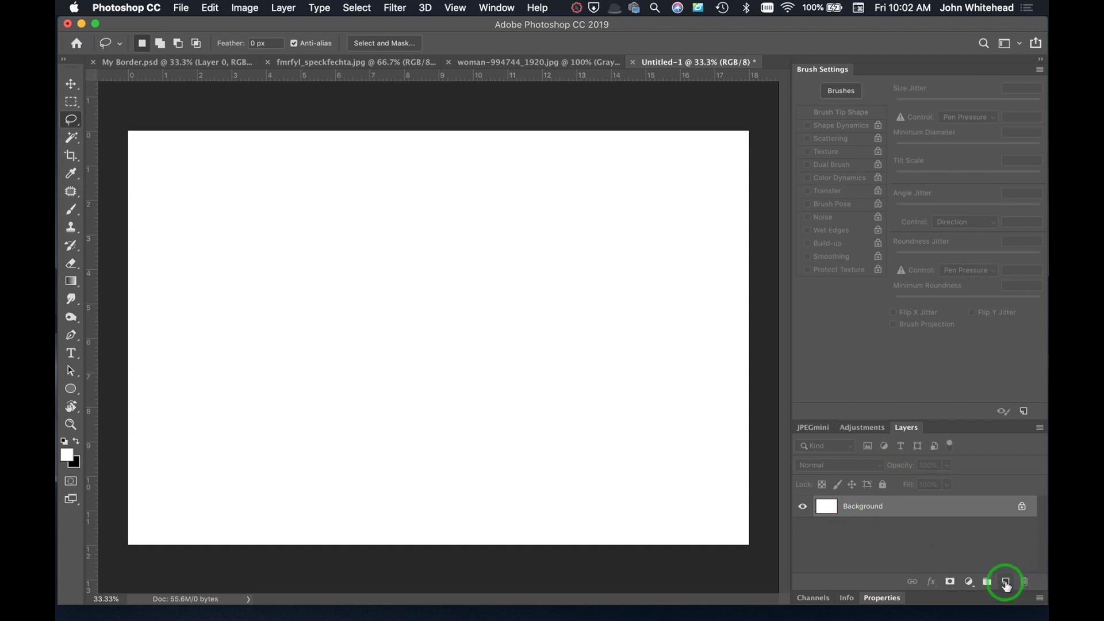
{"action": "left_click", "coordinate": [1006, 585]}
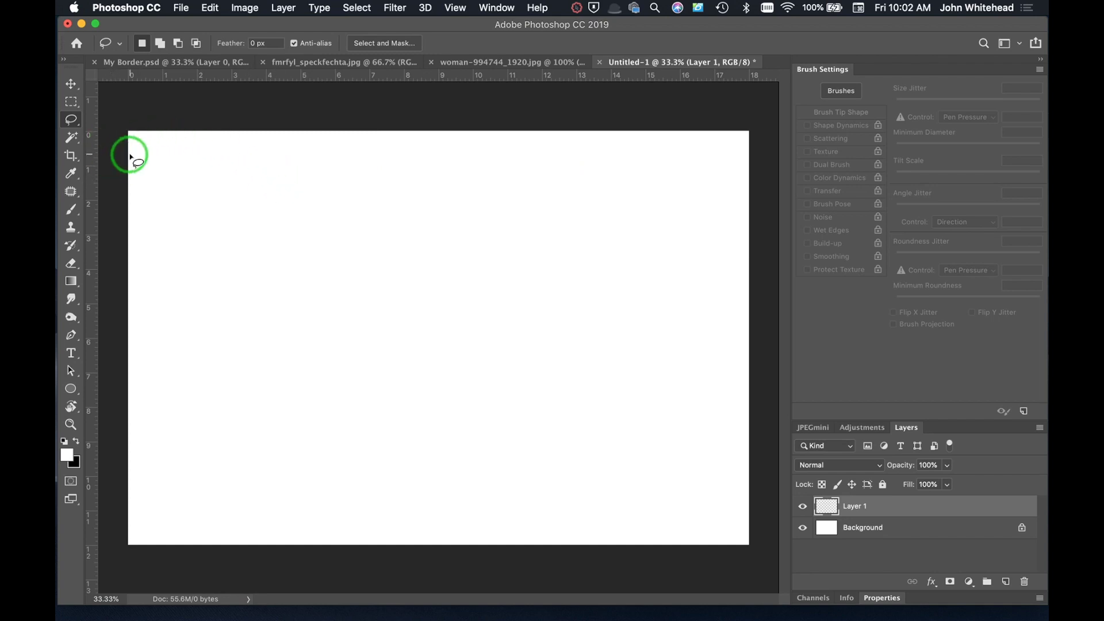
Make a rectangular selection about 16 x 10 in, inset about 1 inch from each edge of the canvas
{"action": "left_click", "coordinate": [70, 104]}
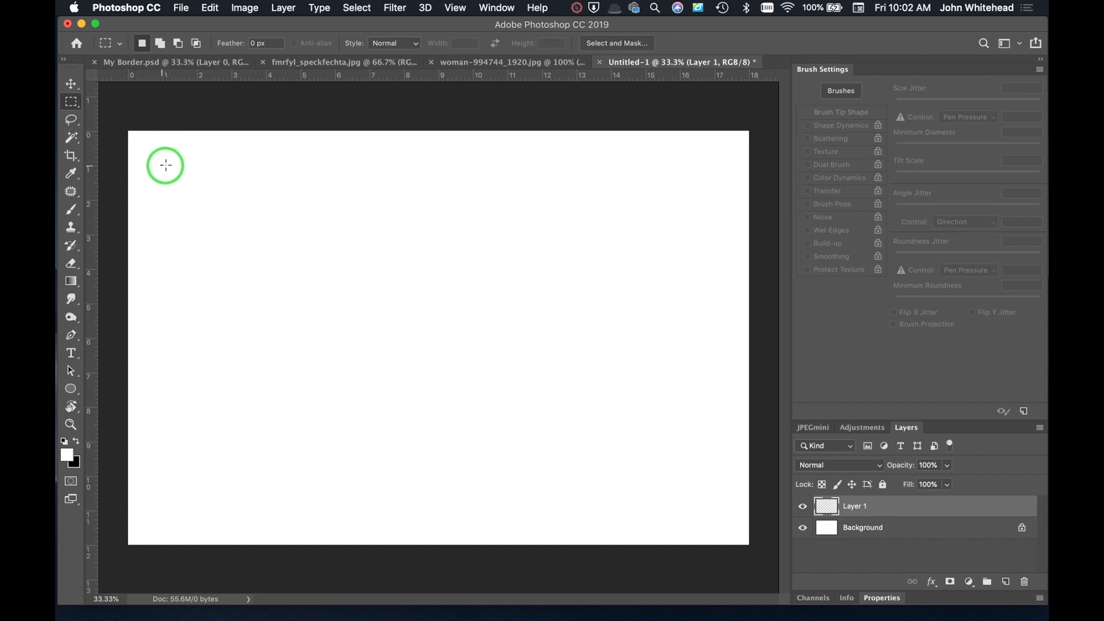
{"action": "left_click_drag", "start_coordinate": [164, 166], "coordinate": [714, 511]}
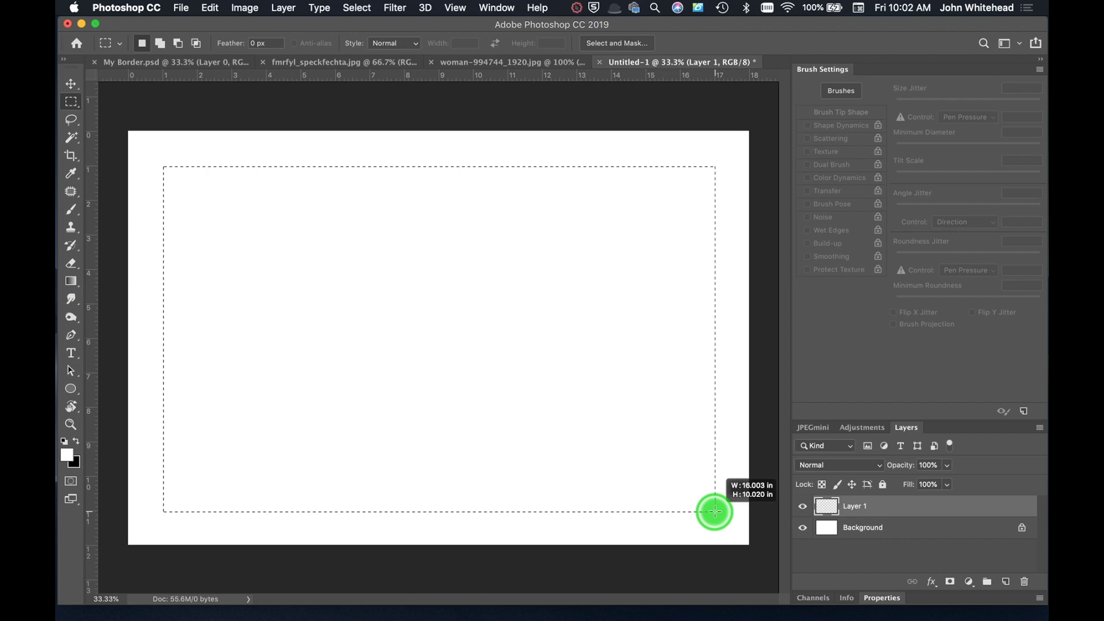
{"action": "left_click_drag", "start_coordinate": [714, 511], "coordinate": [715, 511]}
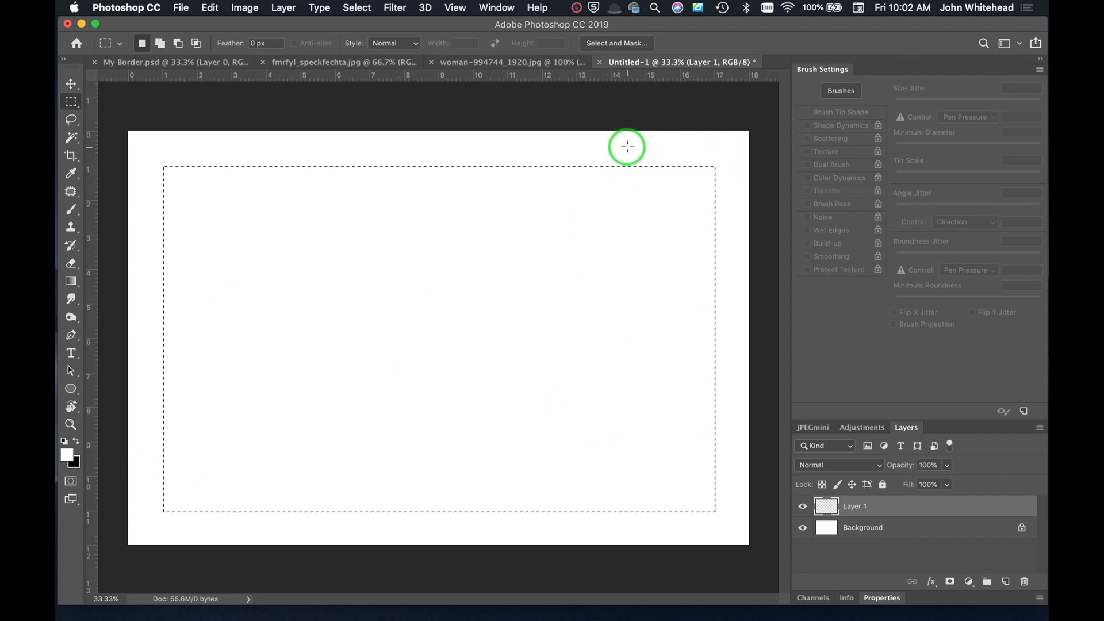
Invert the selection so it covers the outer border area around the rectangle
{"action": "left_click", "coordinate": [357, 7]}
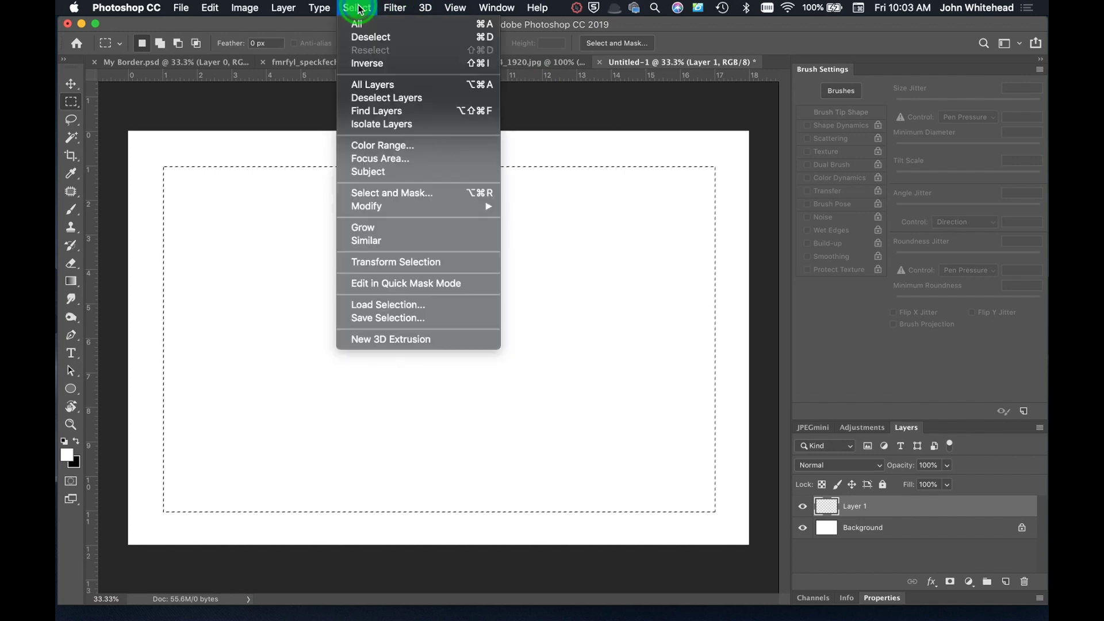
{"action": "left_click", "coordinate": [368, 68]}
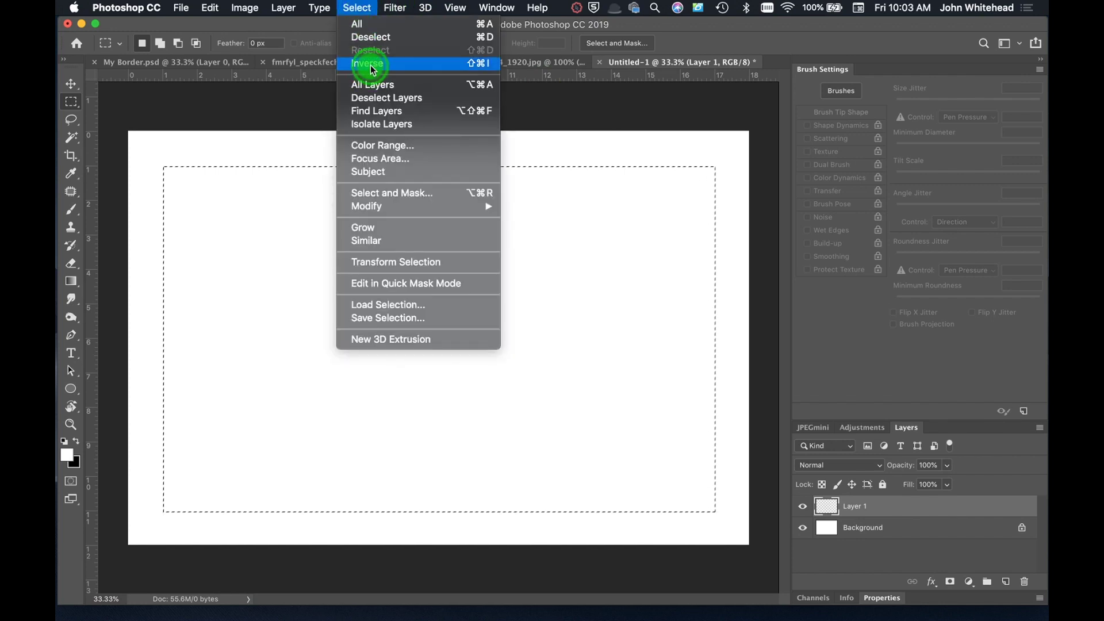
{"action": "left_click", "coordinate": [370, 65]}
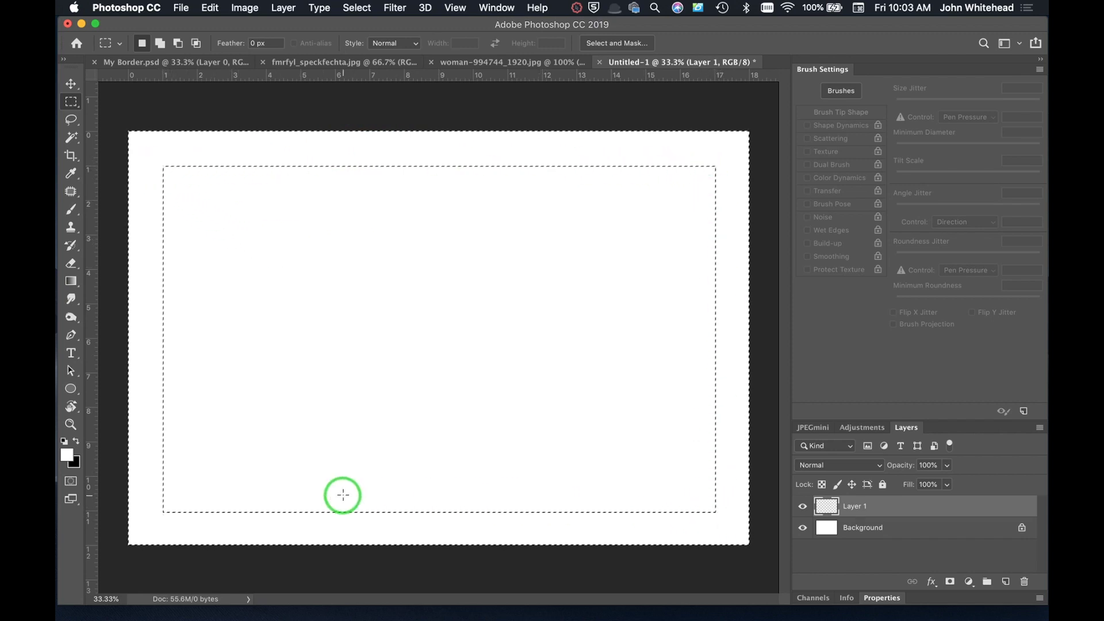
Make black the foreground color and set up the Hard Round brush at 300 px
{"action": "left_click", "coordinate": [76, 441]}
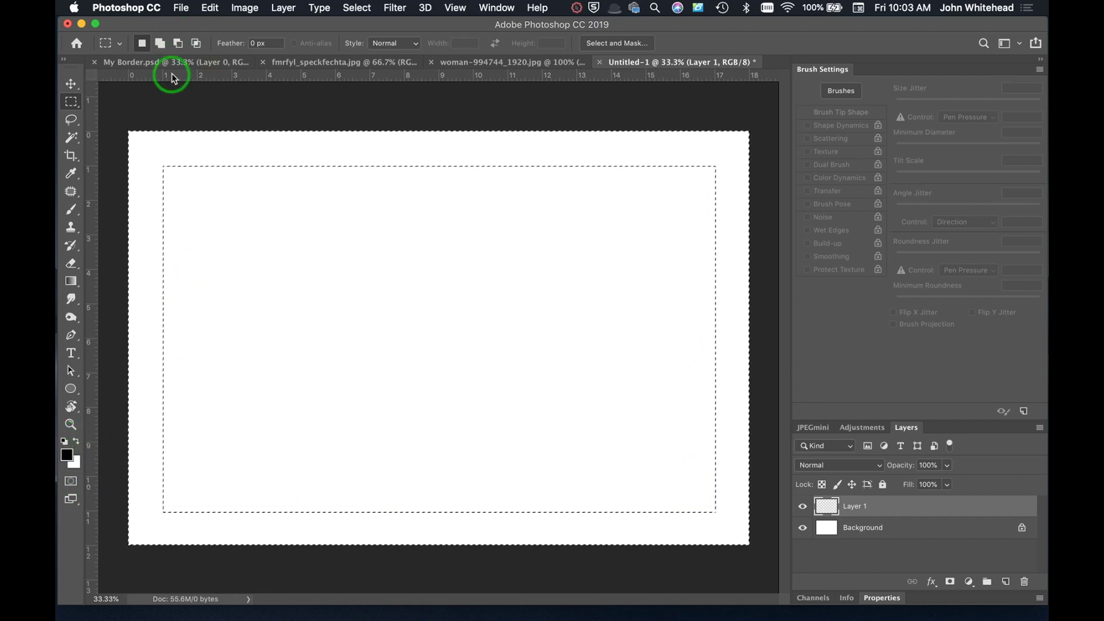
{"action": "left_click", "coordinate": [71, 209]}
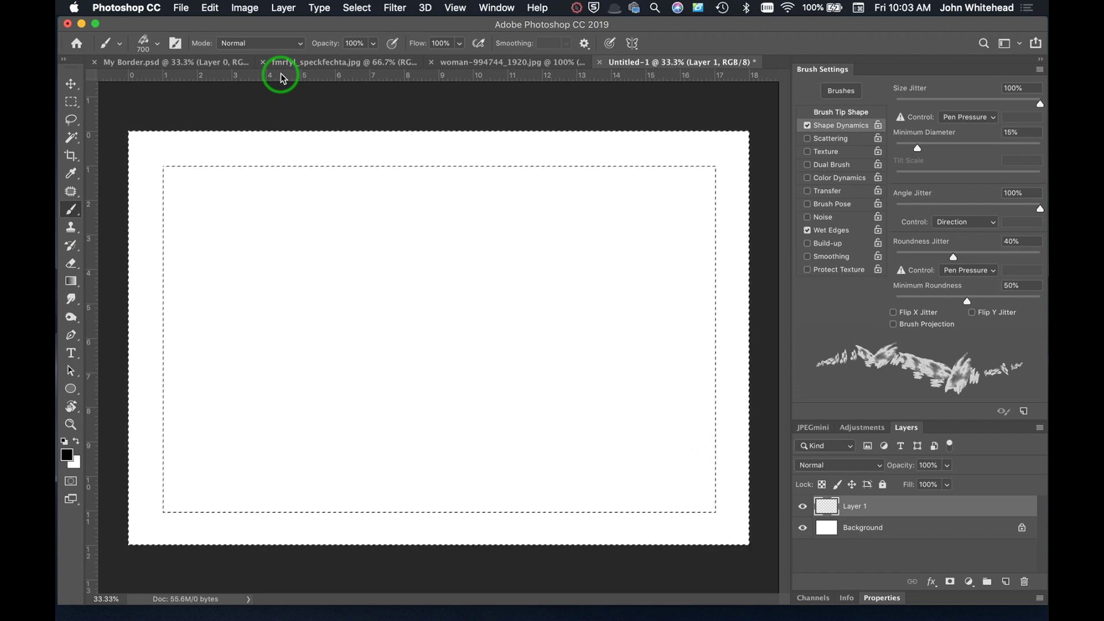
{"action": "left_click", "coordinate": [156, 48]}
{"action": "left_click", "coordinate": [152, 146]}
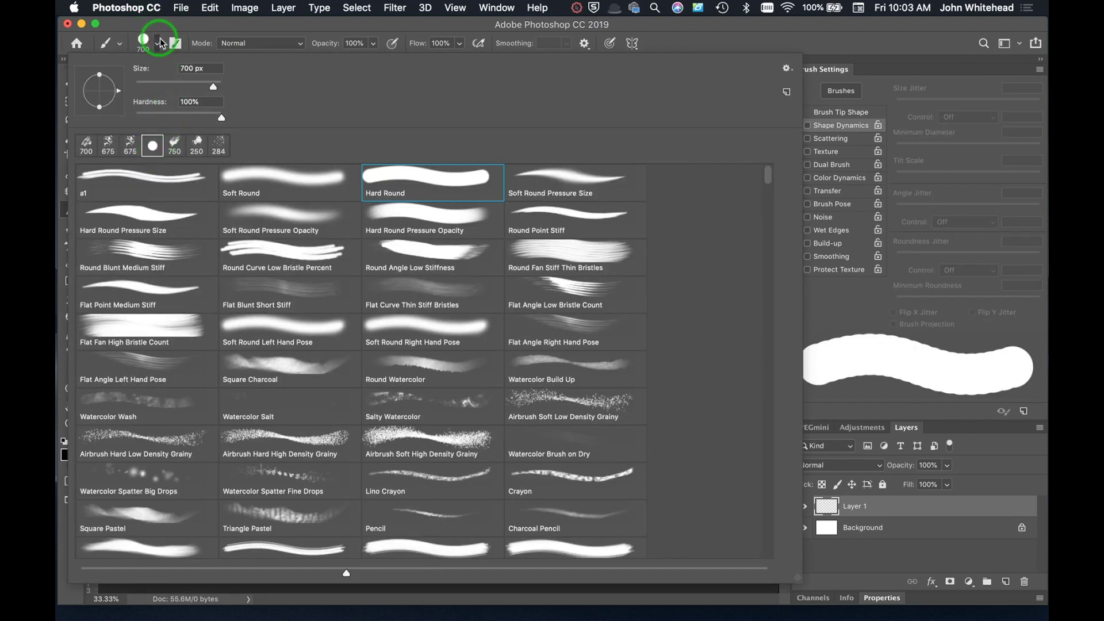
{"action": "left_click", "coordinate": [158, 43]}
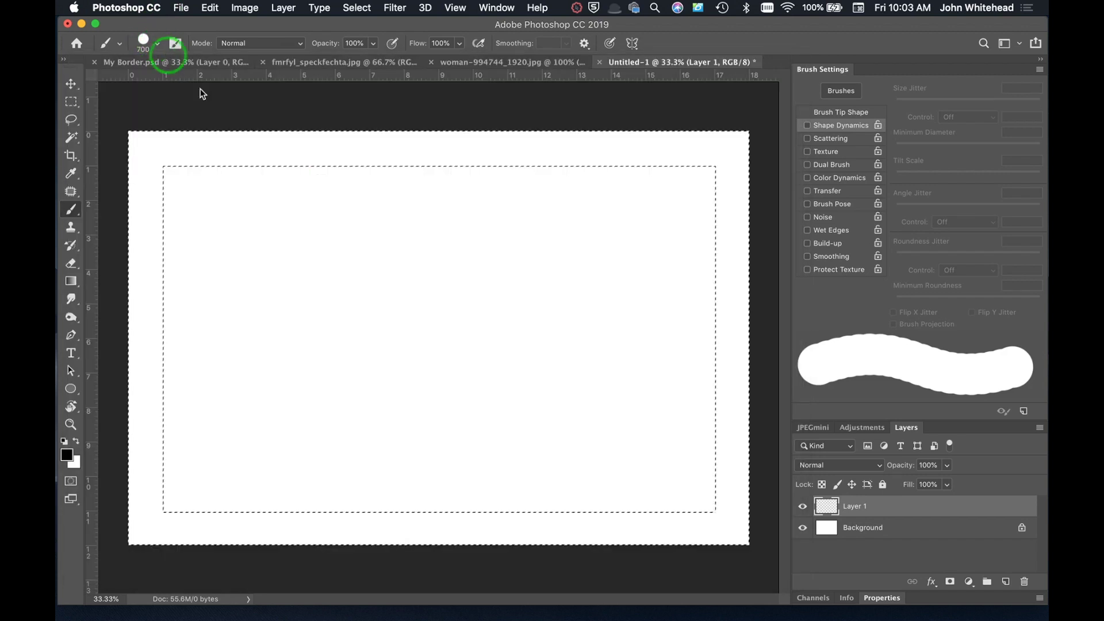
{"action": "key", "text": "bracketleft"}
{"action": "key", "text": "bracketleft"}
{"action": "key", "text": "bracketleft"}
{"action": "key", "text": "bracketleft"}
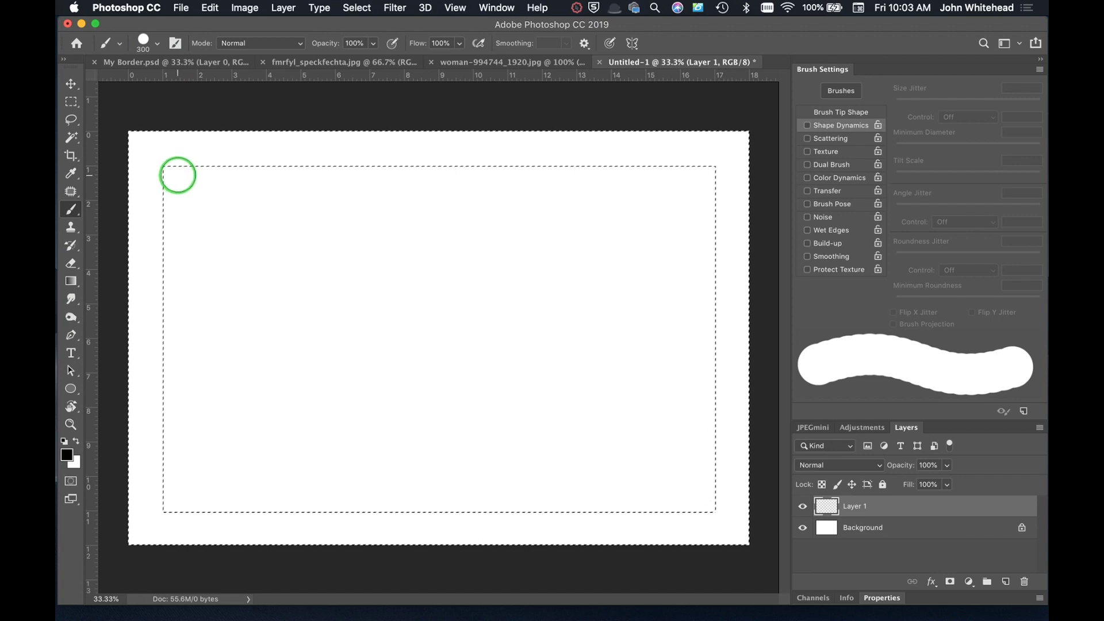
{"action": "mouse_move", "coordinate": [180, 172]}
{"action": "left_mouse_down"}
{"action": "mouse_move", "coordinate": [287, 179]}
{"action": "mouse_move", "coordinate": [166, 176]}
{"action": "left_mouse_up"}
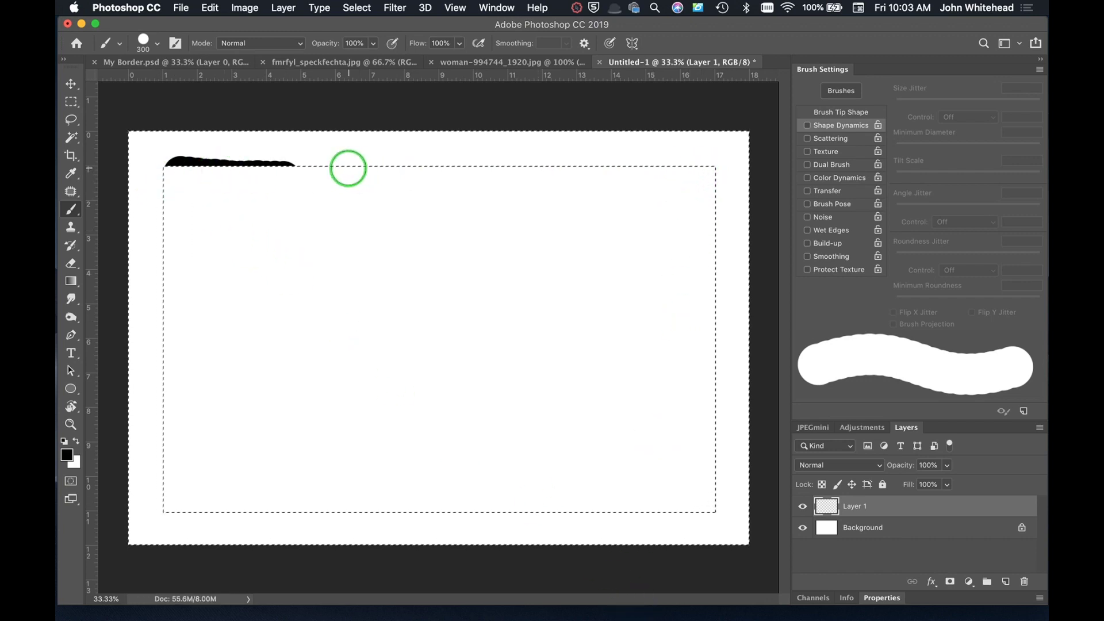
{"action": "left_click_drag", "start_coordinate": [350, 166], "coordinate": [413, 166]}
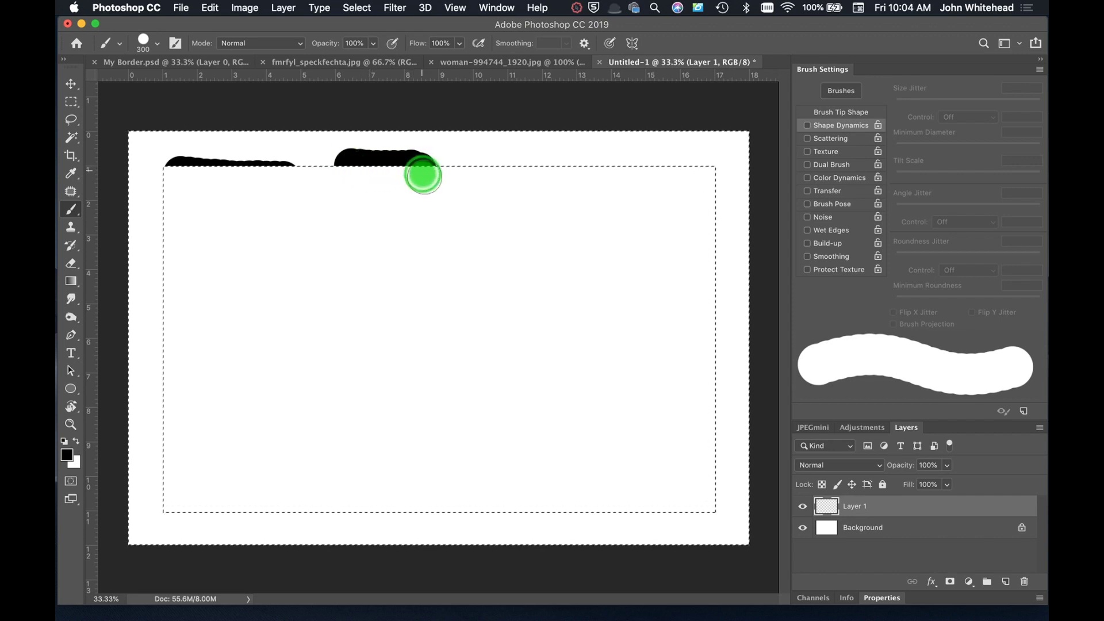
{"action": "mouse_move", "coordinate": [461, 149]}
{"action": "left_mouse_down"}
{"action": "mouse_move", "coordinate": [432, 159]}
{"action": "mouse_move", "coordinate": [407, 139]}
{"action": "mouse_move", "coordinate": [291, 144]}
{"action": "left_mouse_up"}
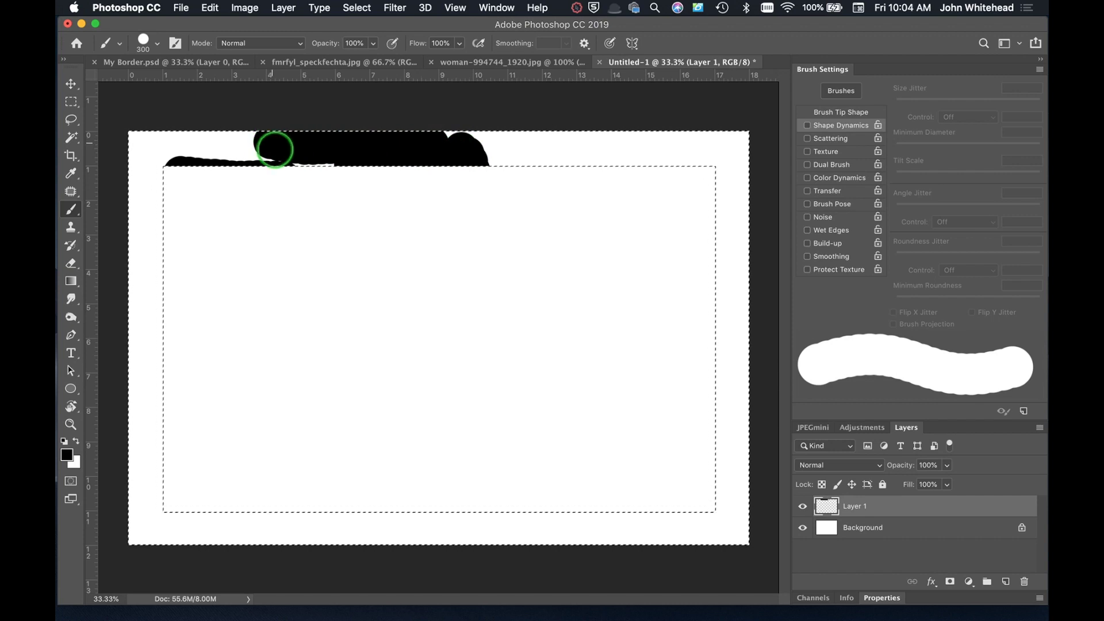
{"action": "key", "text": "super+z"}
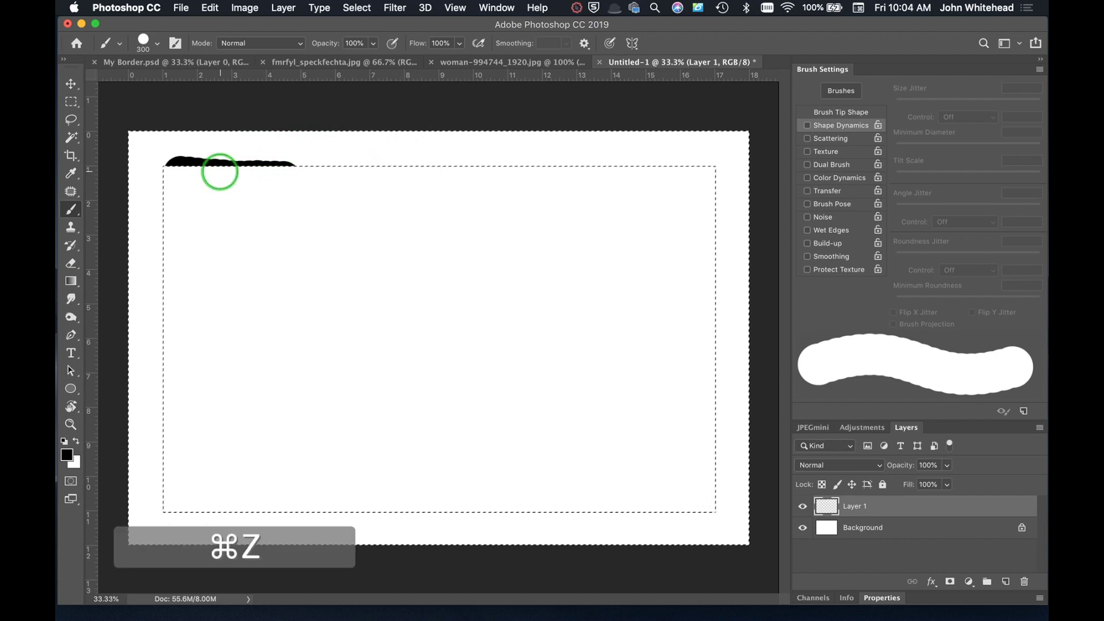
{"action": "key", "text": "super+z"}
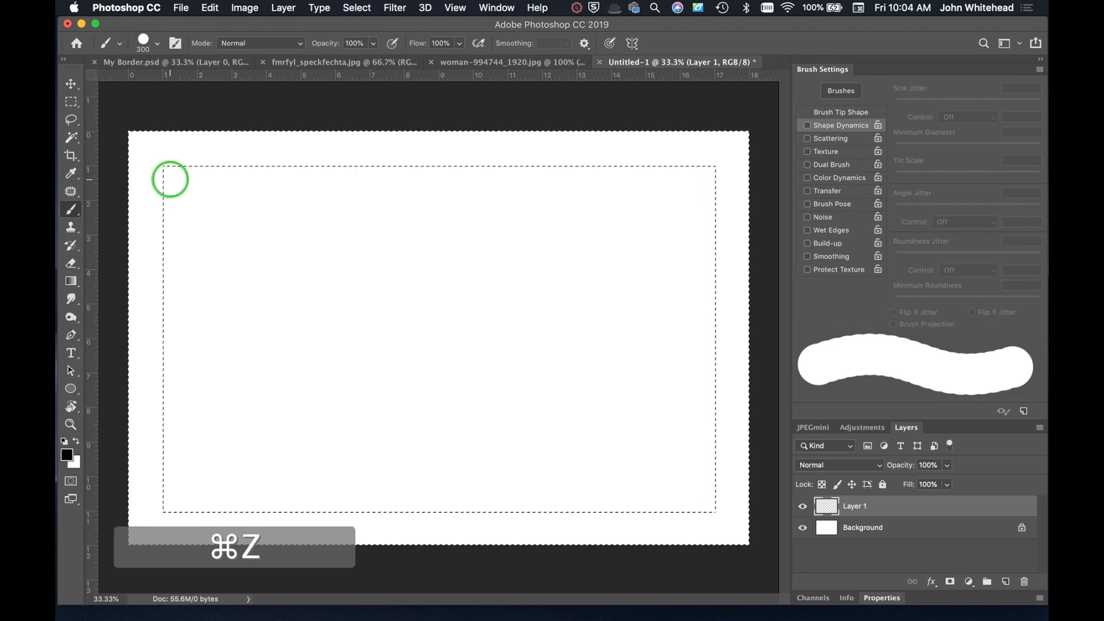
Paint an uneven, wavy black edge along all four sides of the inner rectangle, redoing the left side's first stroke
{"action": "mouse_move", "coordinate": [178, 178]}
{"action": "left_mouse_down"}
{"action": "mouse_move", "coordinate": [698, 181]}
{"action": "mouse_move", "coordinate": [738, 166]}
{"action": "mouse_move", "coordinate": [701, 176]}
{"action": "mouse_move", "coordinate": [700, 276]}
{"action": "left_mouse_up"}
{"action": "mouse_move", "coordinate": [705, 346]}
{"action": "left_mouse_down"}
{"action": "mouse_move", "coordinate": [704, 503]}
{"action": "mouse_move", "coordinate": [165, 498]}
{"action": "left_mouse_up"}
{"action": "left_click_drag", "start_coordinate": [180, 180], "coordinate": [167, 206]}
{"action": "key", "text": "super+z"}
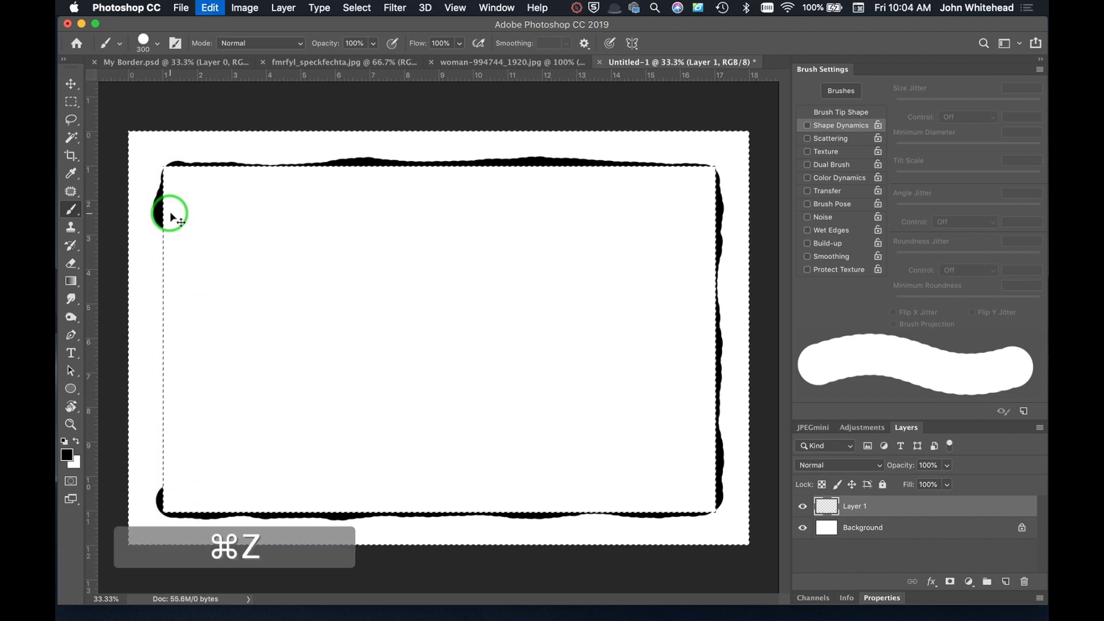
{"action": "left_click_drag", "start_coordinate": [175, 187], "coordinate": [178, 323]}
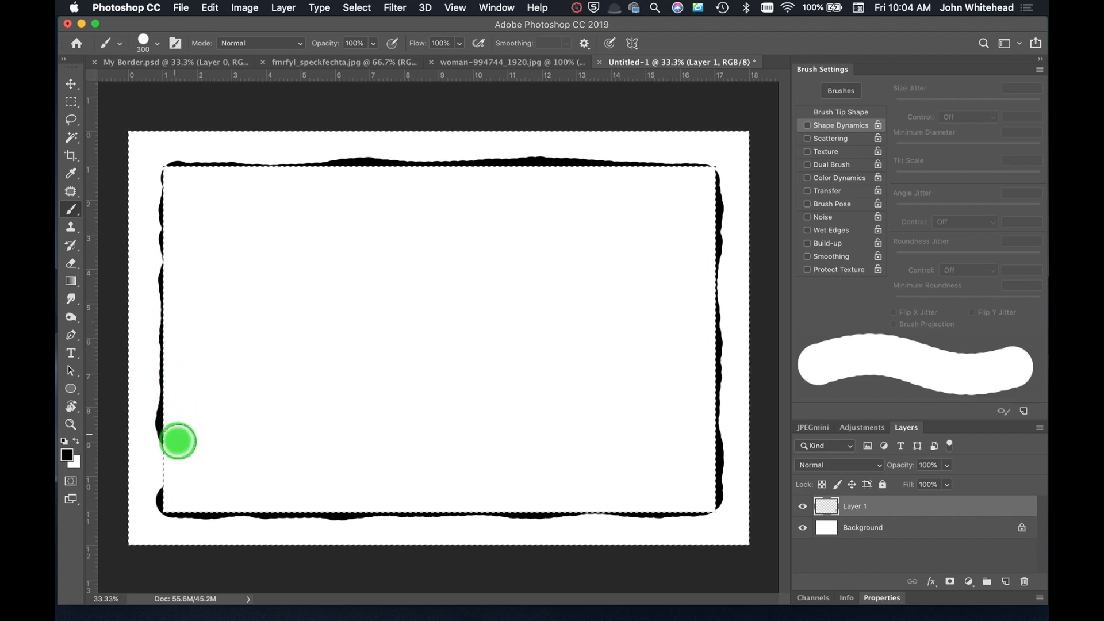
{"action": "left_click_drag", "start_coordinate": [173, 479], "coordinate": [173, 492]}
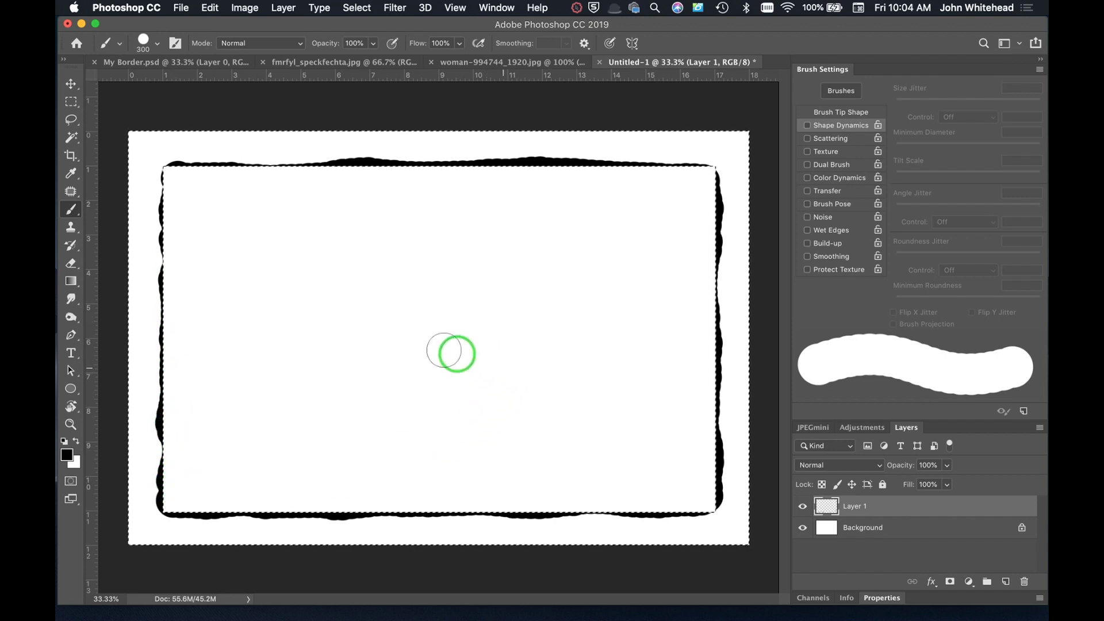
Undo the 300 px touch-up at the frame's upper-left corner, reduce the brush to 150 px and round off the upper-right corner
{"action": "left_click_drag", "start_coordinate": [179, 191], "coordinate": [175, 175]}
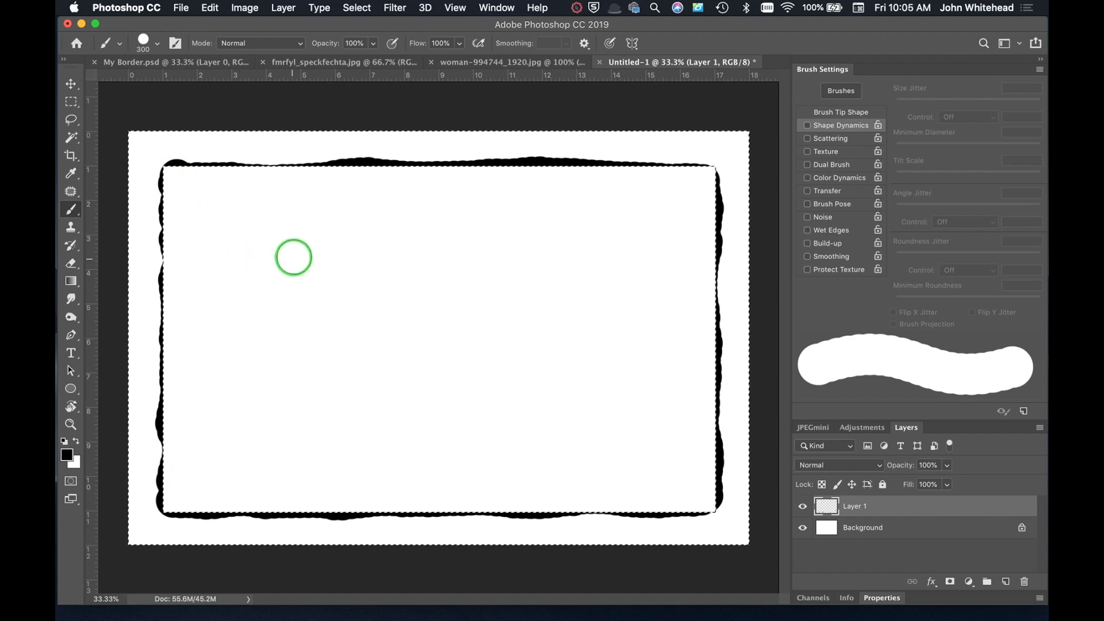
{"action": "key", "text": "cmd+z"}
{"action": "key", "text": "bracketleft"}
{"action": "key", "text": "bracketleft"}
{"action": "key", "text": "bracketleft"}
{"action": "key", "text": "bracketleft"}
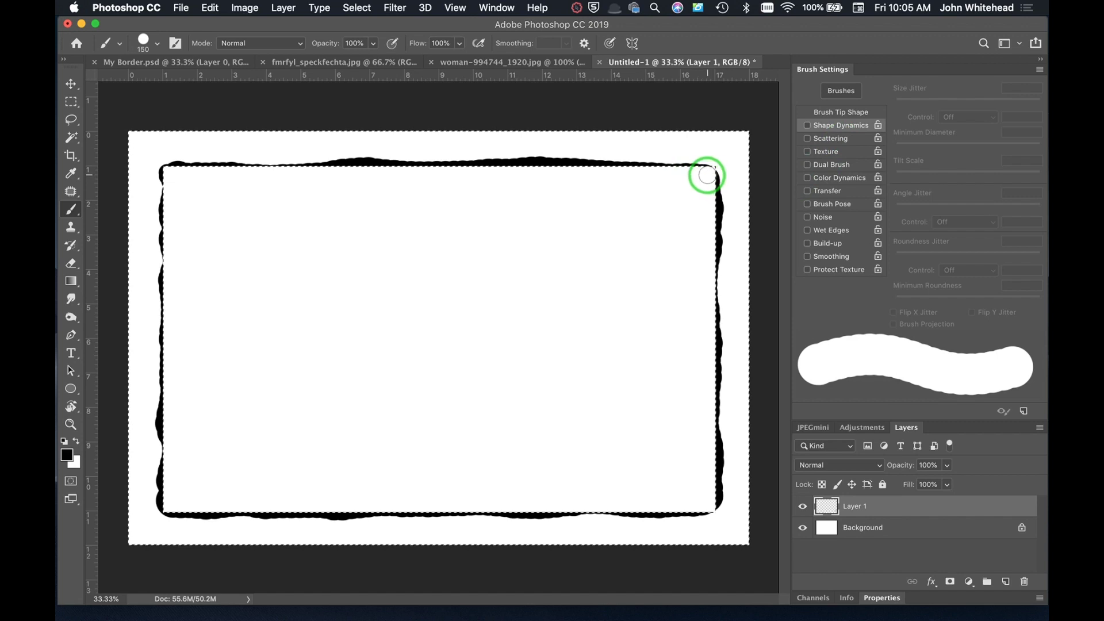
{"action": "left_click_drag", "start_coordinate": [712, 173], "coordinate": [709, 170]}
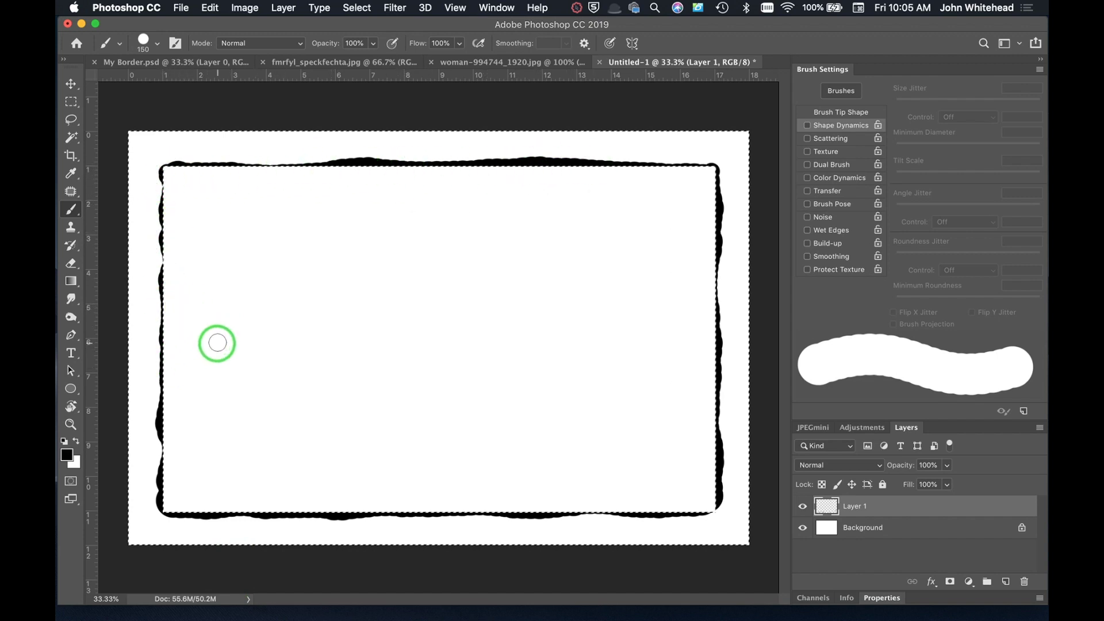
Switch the brush to the PS_Wet Fill preset at 750 px
{"action": "left_click", "coordinate": [157, 44]}
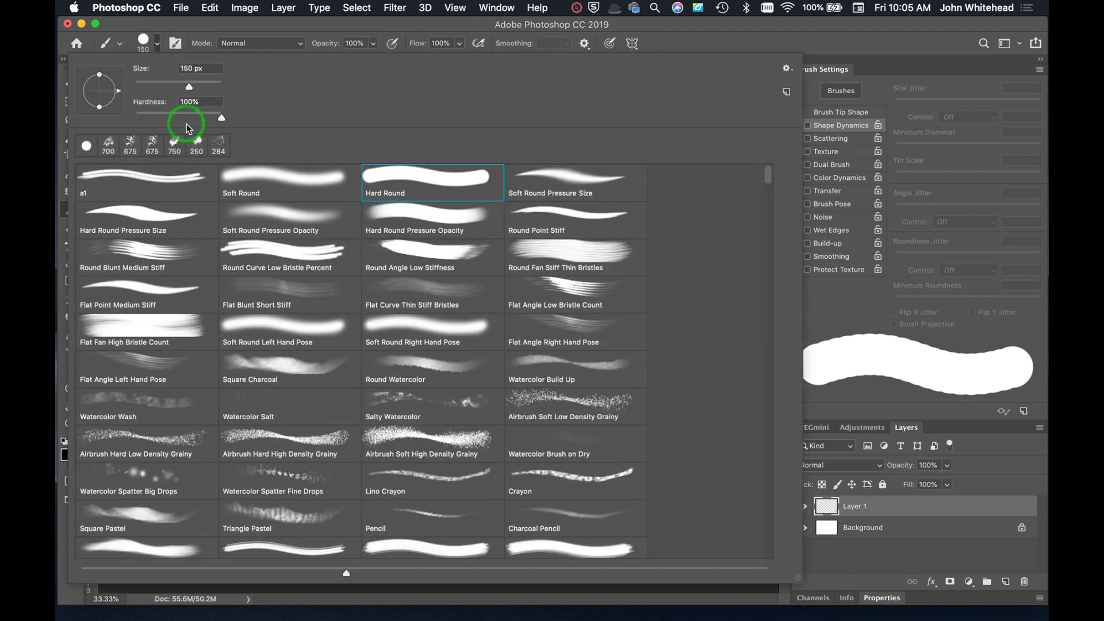
{"action": "left_click", "coordinate": [174, 146]}
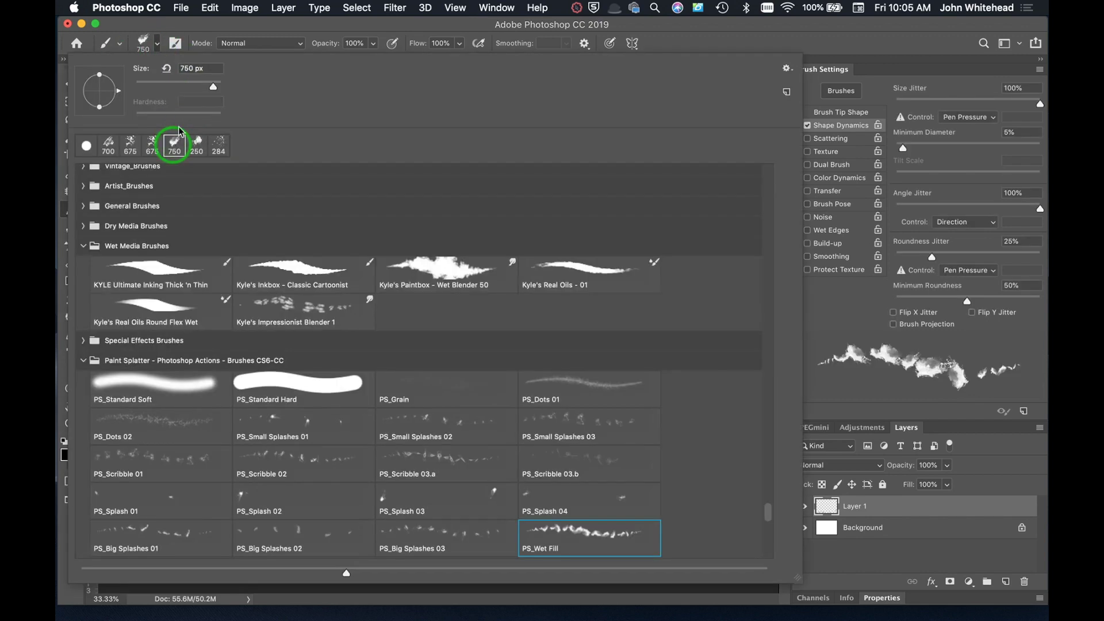
{"action": "left_click", "coordinate": [157, 44]}
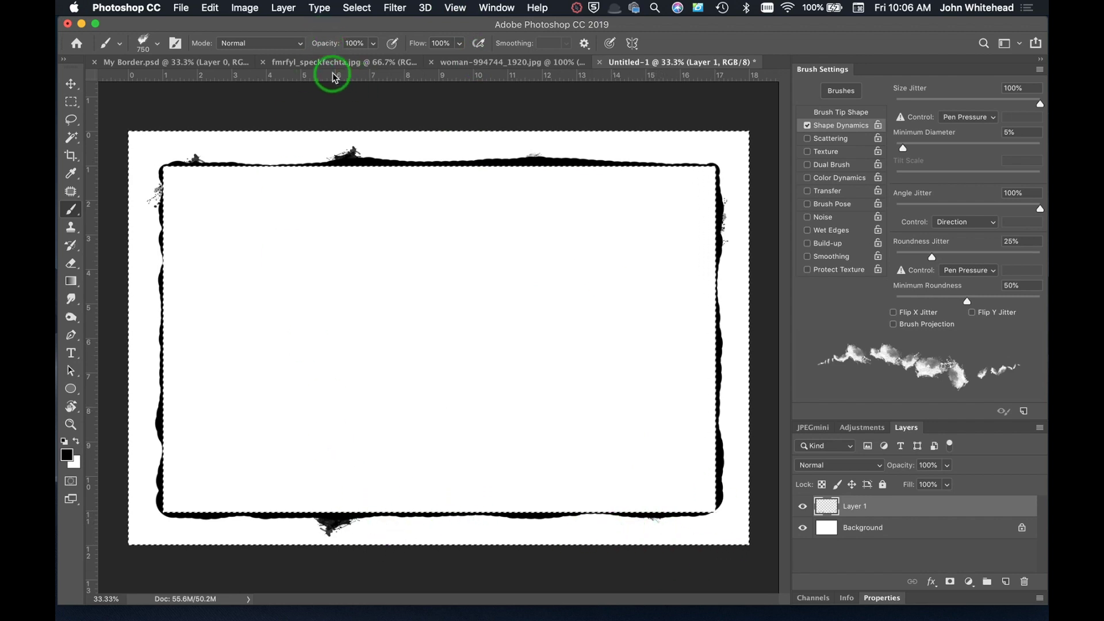
Switch the brush to the PS_Splash 04 preset at 1400 px and stamp a black splash near the left end of the border's top side
{"action": "left_click", "coordinate": [156, 50]}
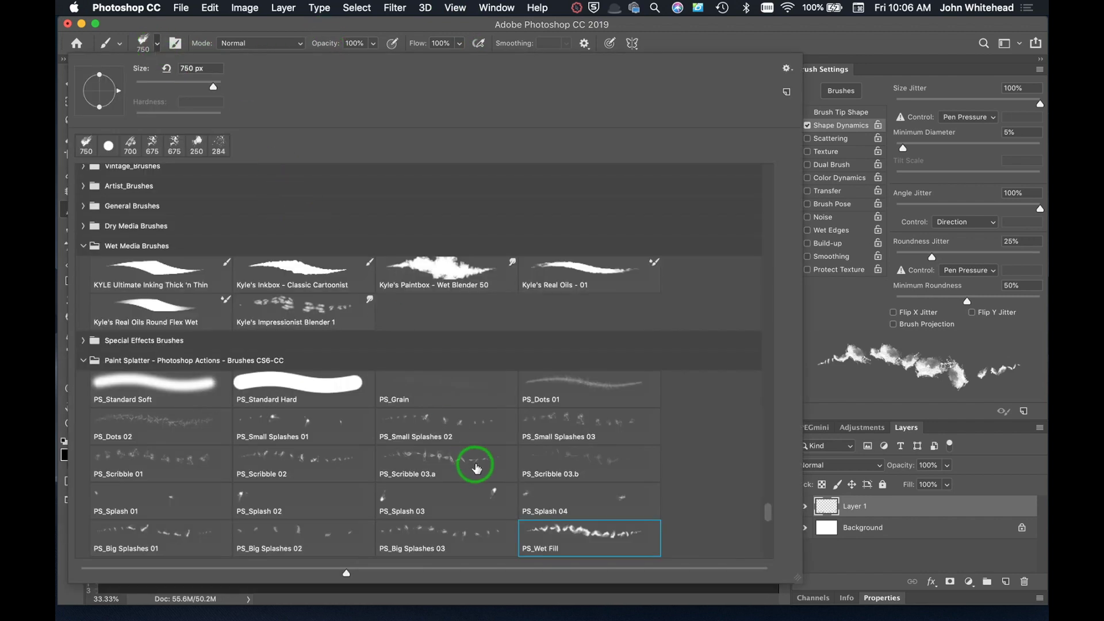
{"action": "left_click", "coordinate": [578, 499]}
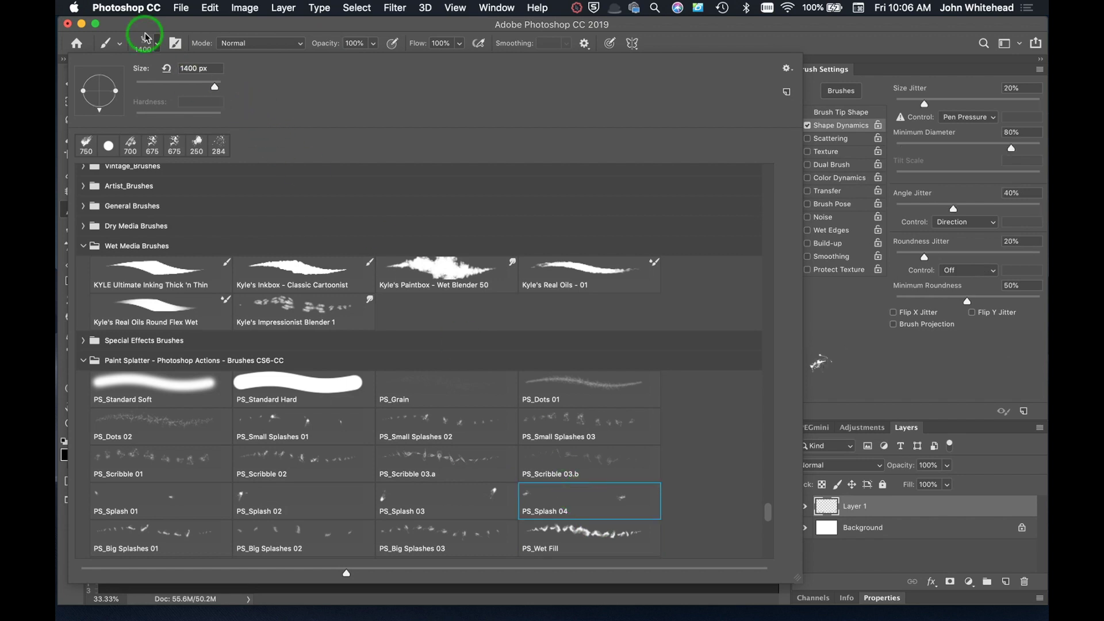
{"action": "left_click", "coordinate": [156, 51]}
{"action": "left_click", "coordinate": [254, 176]}
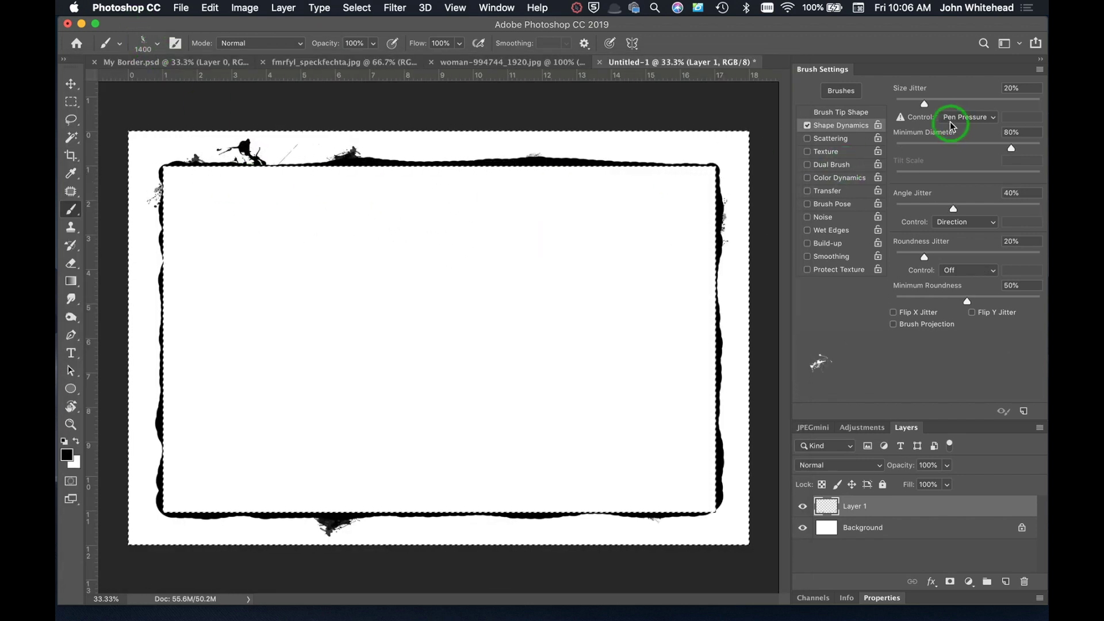
Raise the brush's size jitter to 90% and stamp ink splashes on the border's top, right and bottom sides
{"action": "left_click_drag", "start_coordinate": [924, 104], "coordinate": [1027, 103]}
{"action": "left_click", "coordinate": [526, 159]}
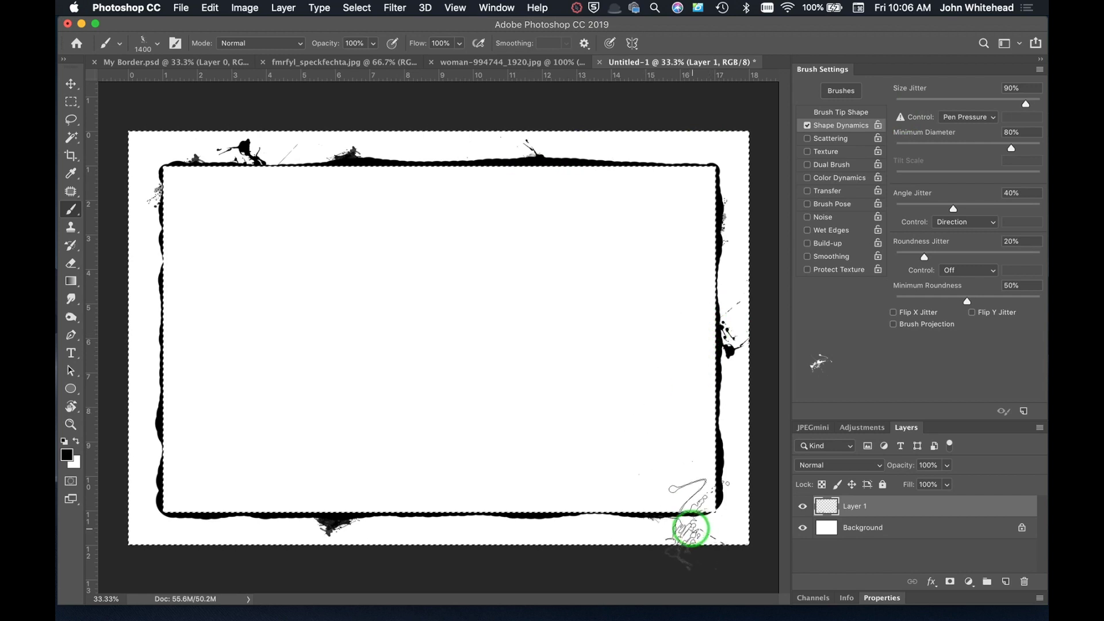
{"action": "left_click", "coordinate": [717, 357]}
{"action": "left_click", "coordinate": [694, 456]}
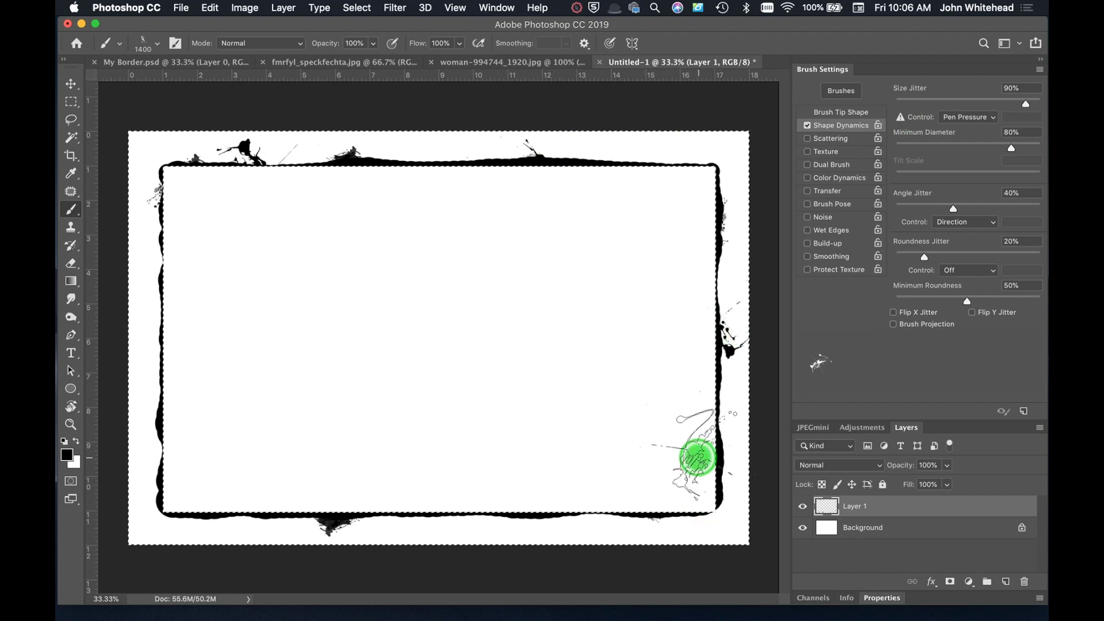
{"action": "left_click", "coordinate": [406, 488]}
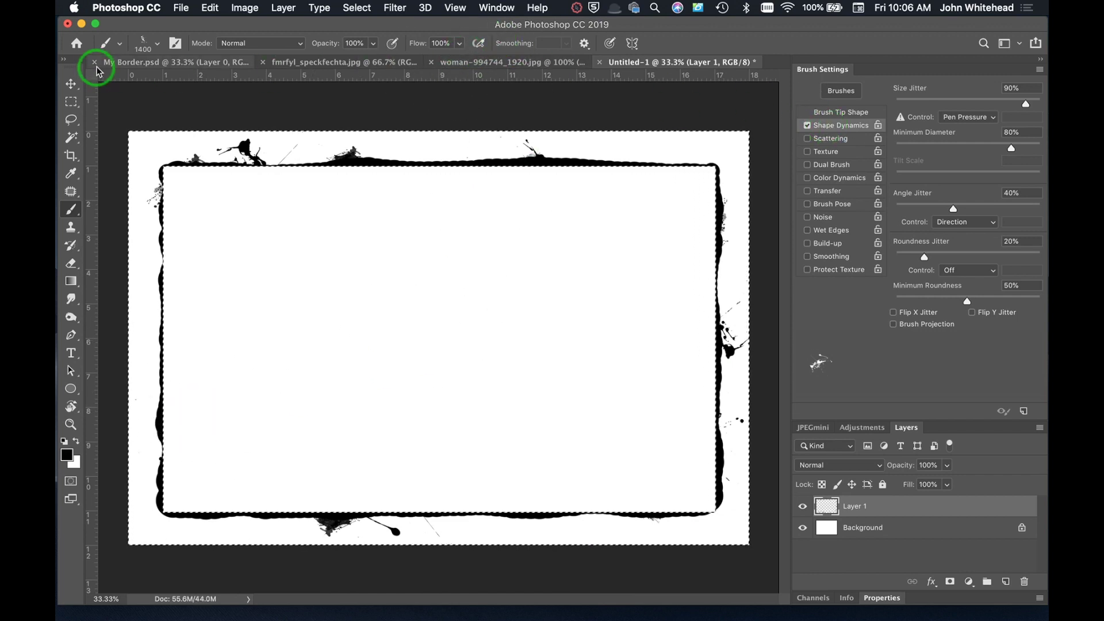
Switch to the PS_Big Splashes 02 brush at 3000 px and stamp large splatters around all four sides of the border
{"action": "left_click", "coordinate": [159, 43]}
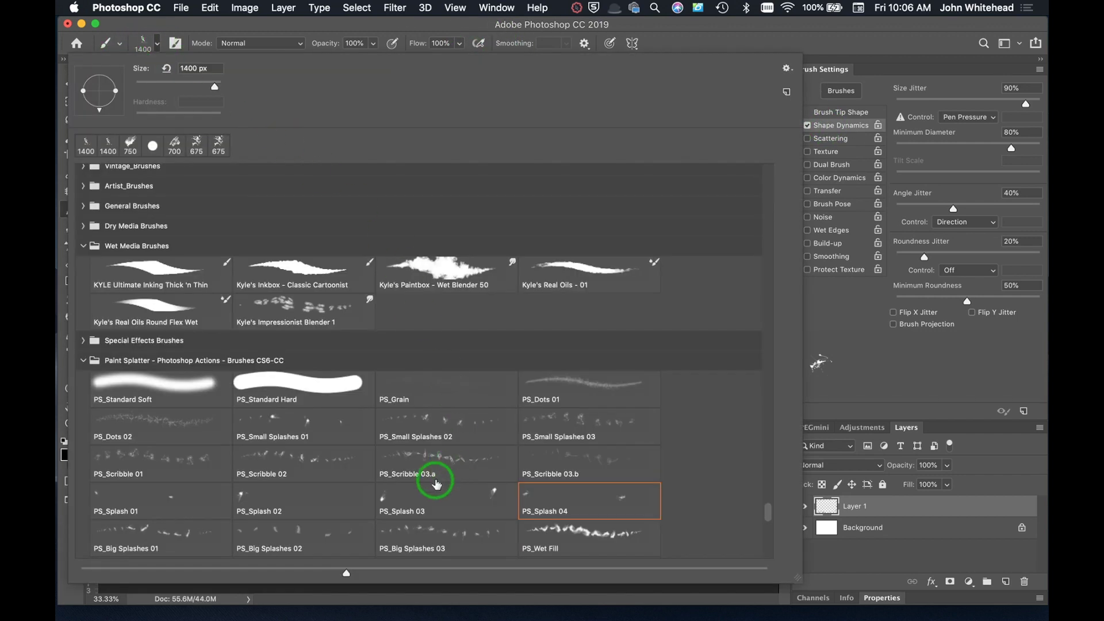
{"action": "left_click", "coordinate": [298, 541]}
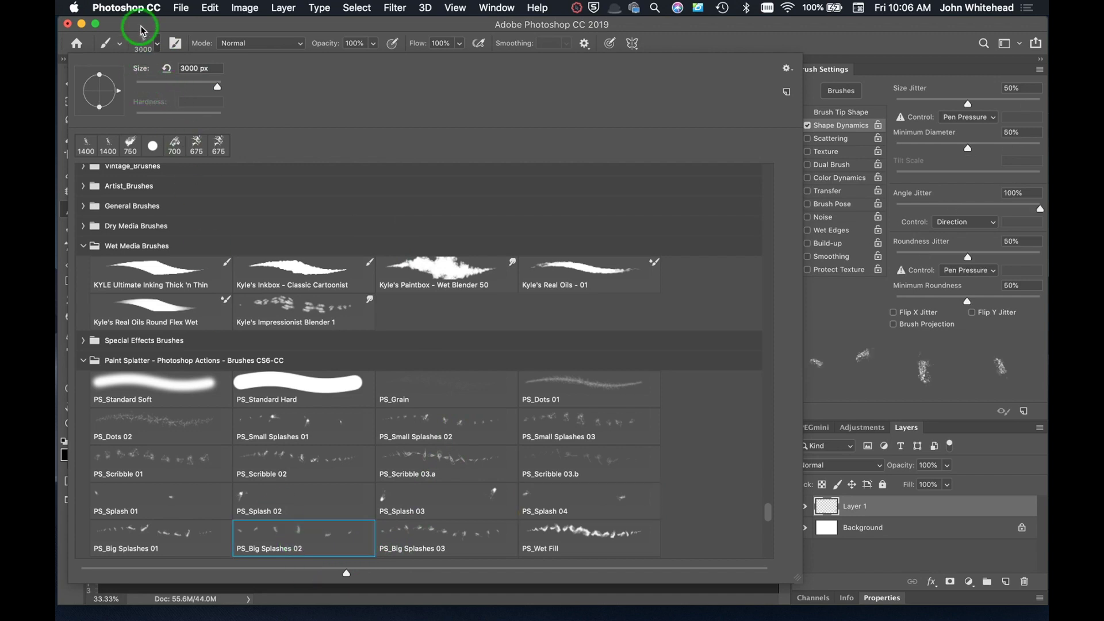
{"action": "left_click", "coordinate": [156, 41]}
{"action": "mouse_move", "coordinate": [173, 190]}
{"action": "left_mouse_down"}
{"action": "mouse_move", "coordinate": [184, 313]}
{"action": "mouse_move", "coordinate": [249, 295]}
{"action": "mouse_move", "coordinate": [414, 340]}
{"action": "mouse_move", "coordinate": [274, 458]}
{"action": "mouse_move", "coordinate": [284, 426]}
{"action": "left_mouse_up"}
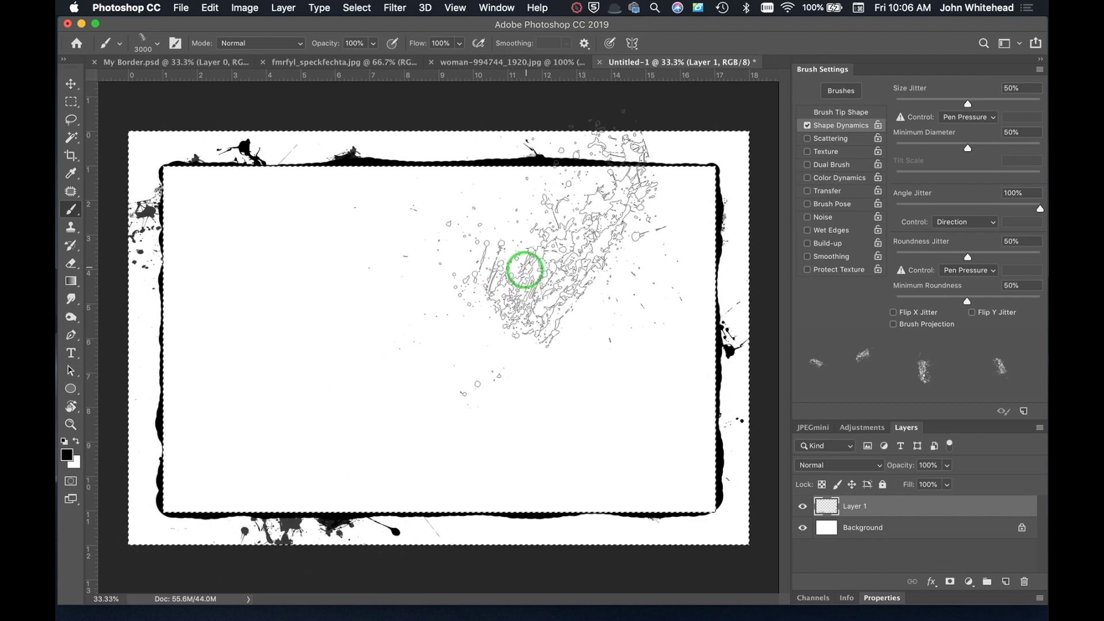
{"action": "left_click", "coordinate": [529, 279]}
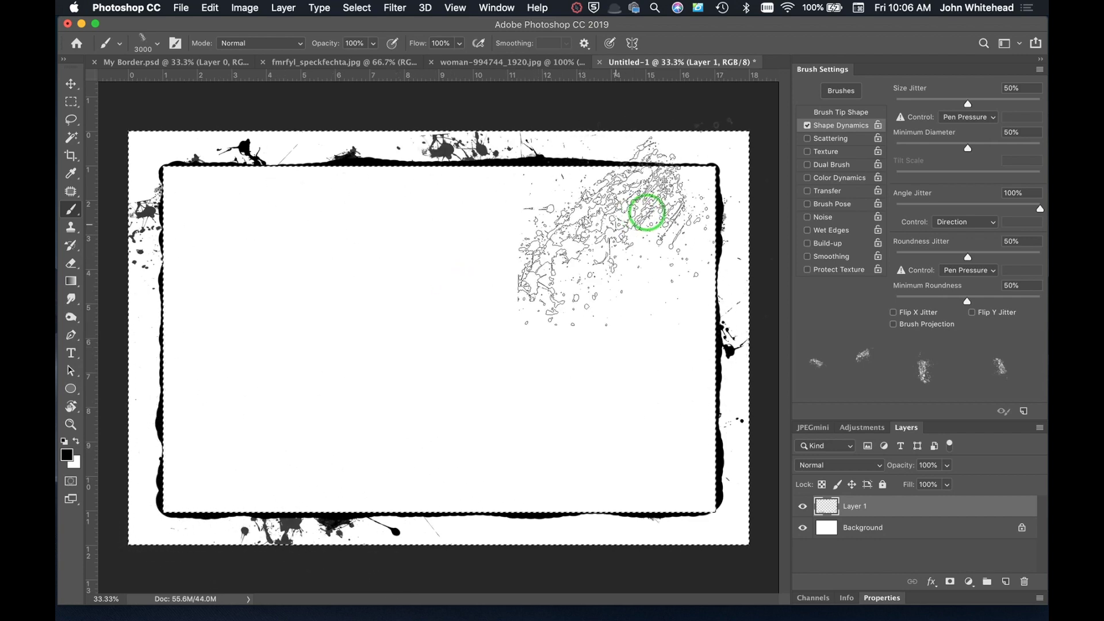
{"action": "left_click", "coordinate": [709, 302]}
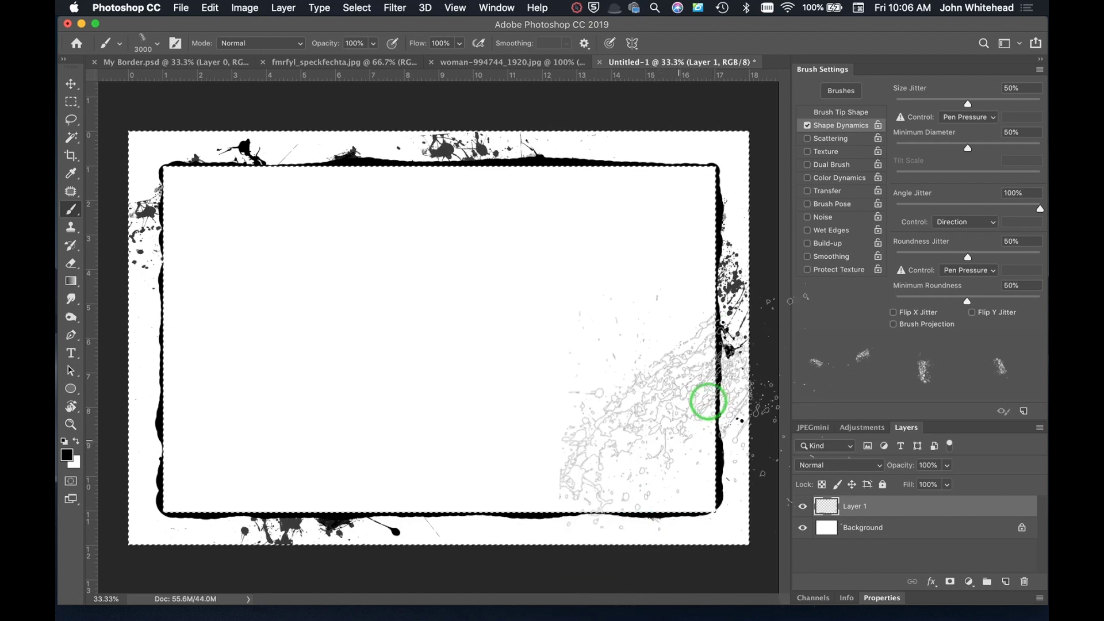
{"action": "left_click", "coordinate": [705, 406]}
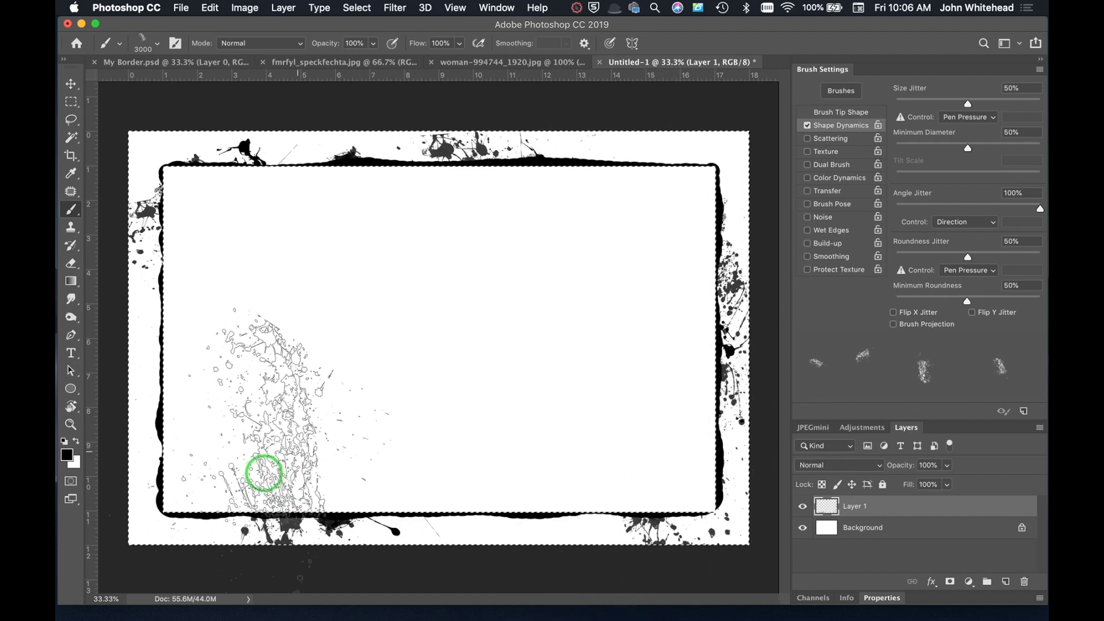
{"action": "left_click", "coordinate": [172, 488]}
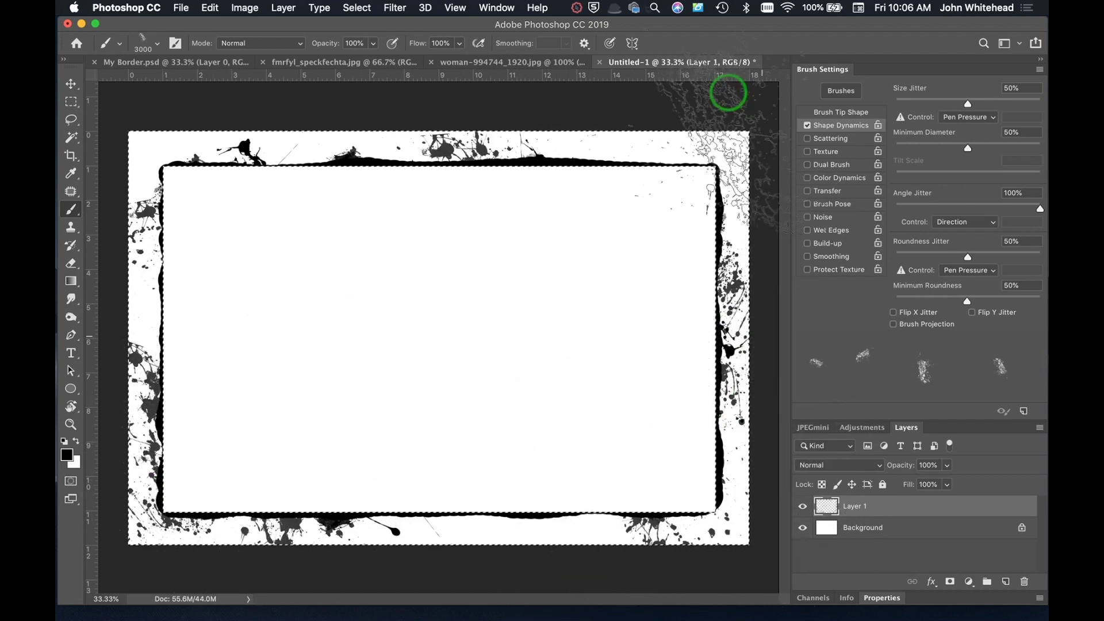
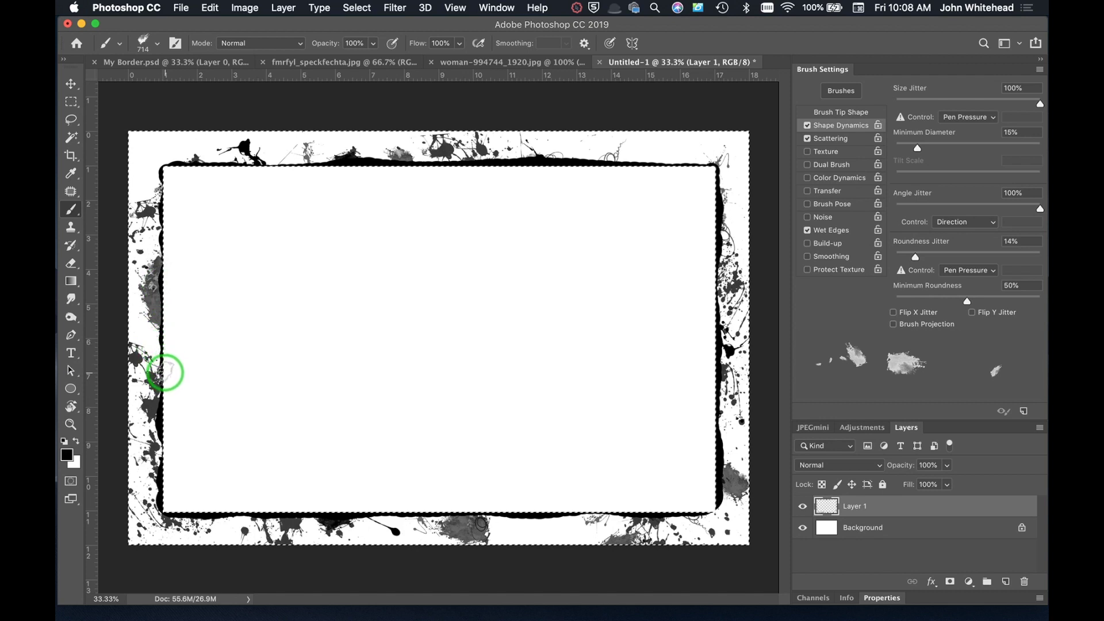
Paint a grey blotch on the middle of the border's left side, and switch the brush to the perf2_br005 preset at 1000 px
{"action": "left_click_drag", "start_coordinate": [180, 318], "coordinate": [150, 354]}
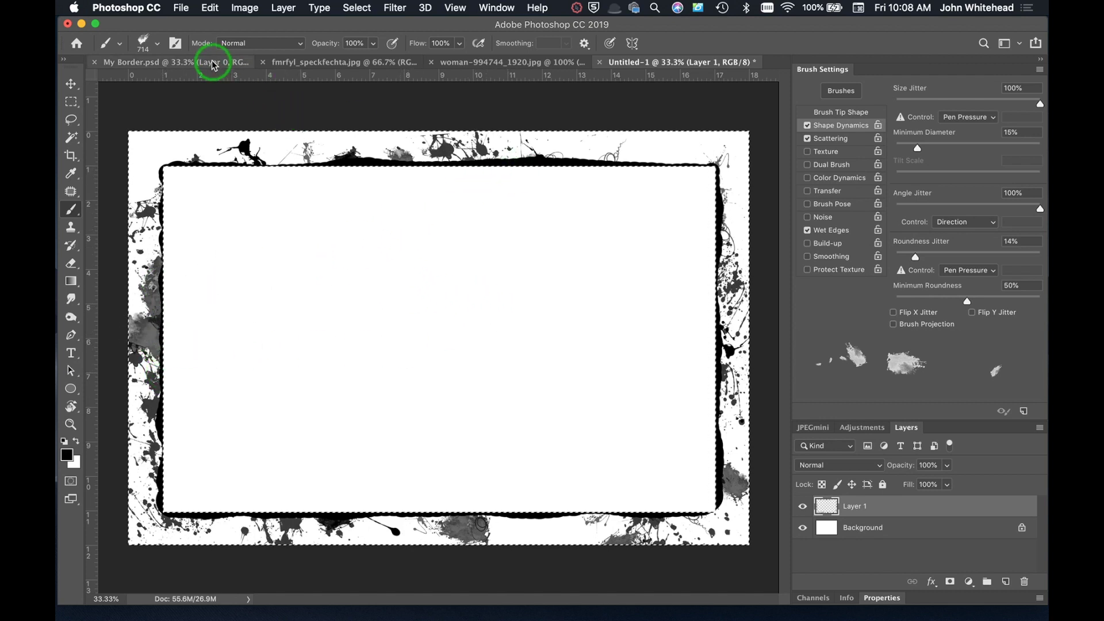
{"action": "left_click", "coordinate": [157, 43]}
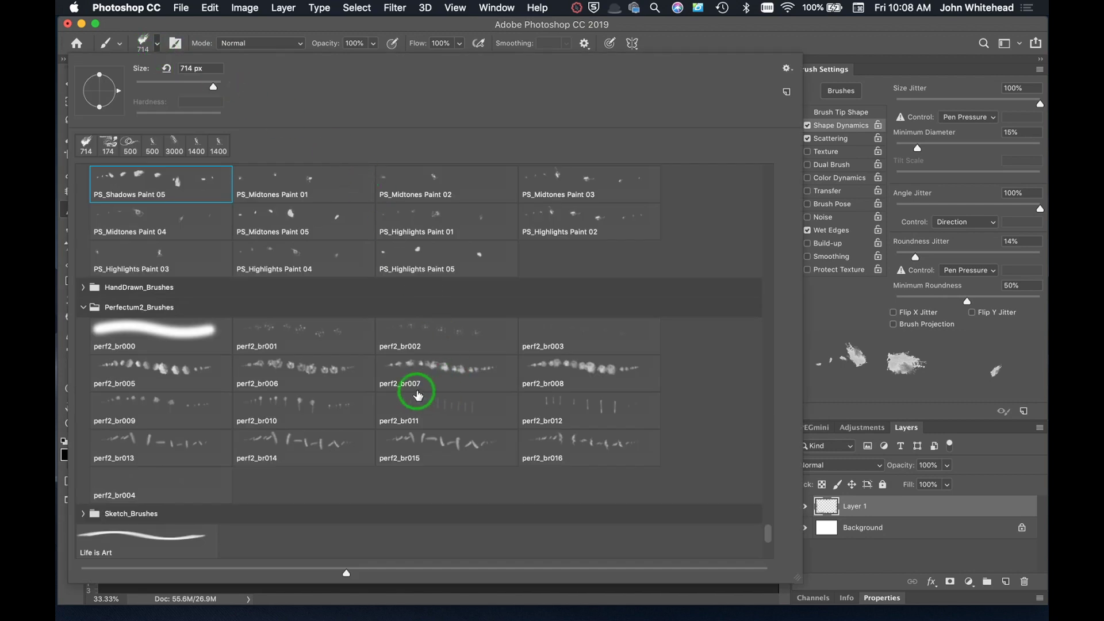
{"action": "left_click", "coordinate": [162, 385]}
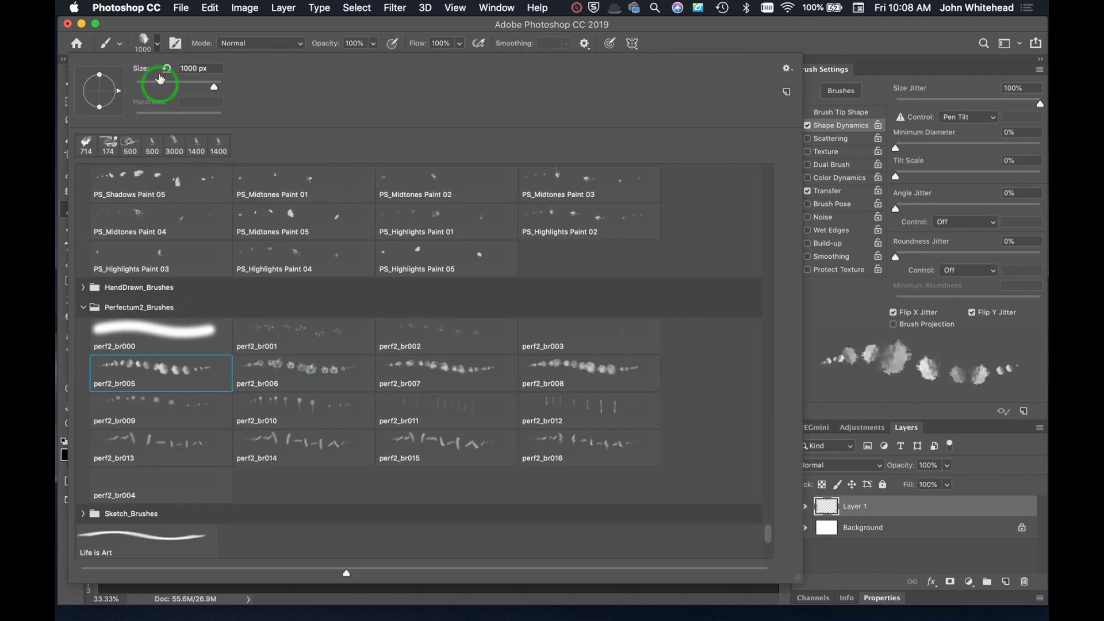
{"action": "left_click", "coordinate": [156, 43]}
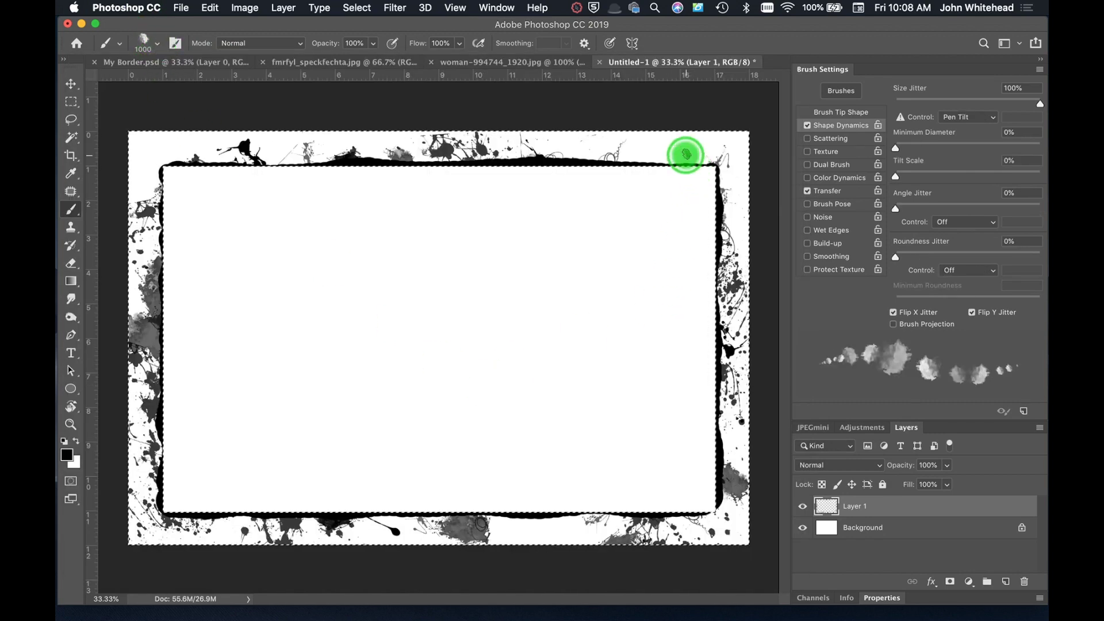
Stamp watercolor-like blotches on the border's top and bottom sides and at its upper-left and lower-left corners
{"action": "left_click", "coordinate": [633, 165]}
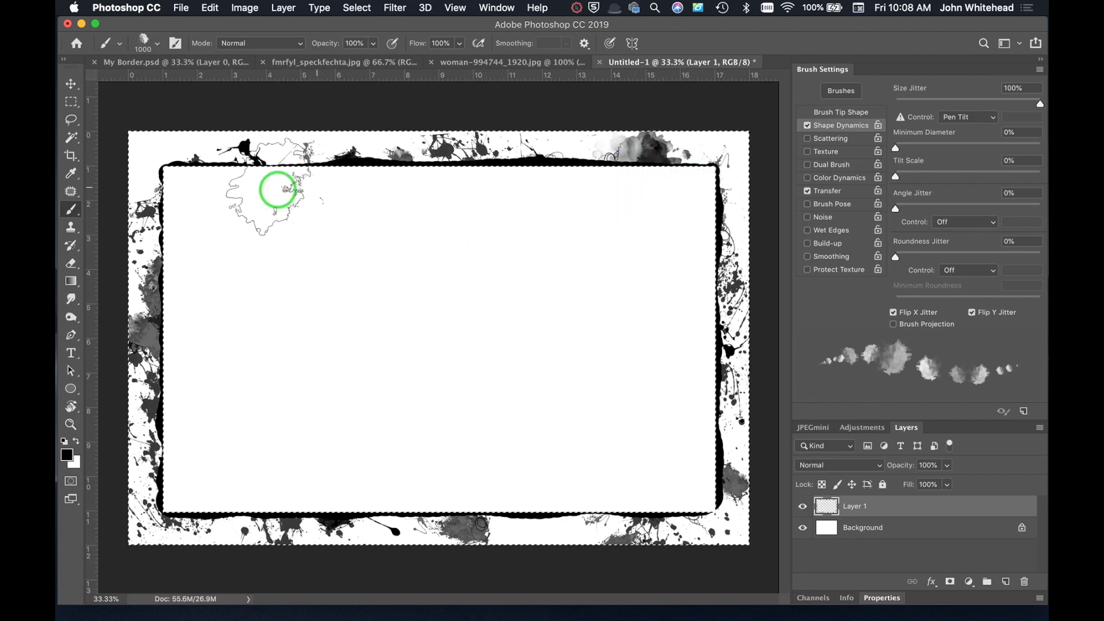
{"action": "left_click", "coordinate": [277, 190]}
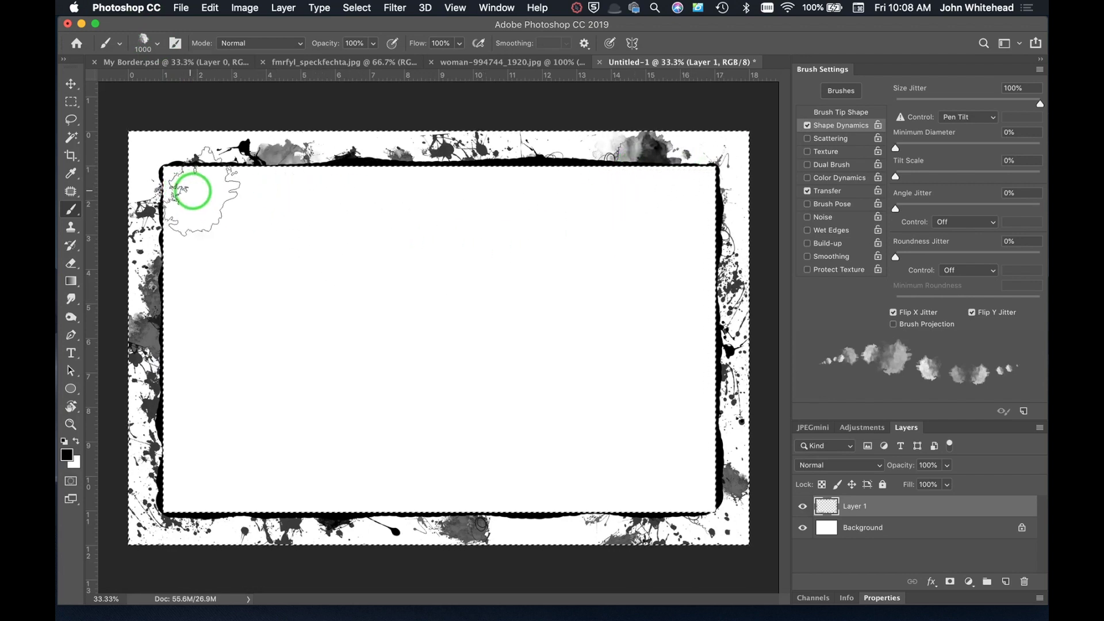
{"action": "left_click", "coordinate": [174, 177]}
{"action": "left_click", "coordinate": [543, 495]}
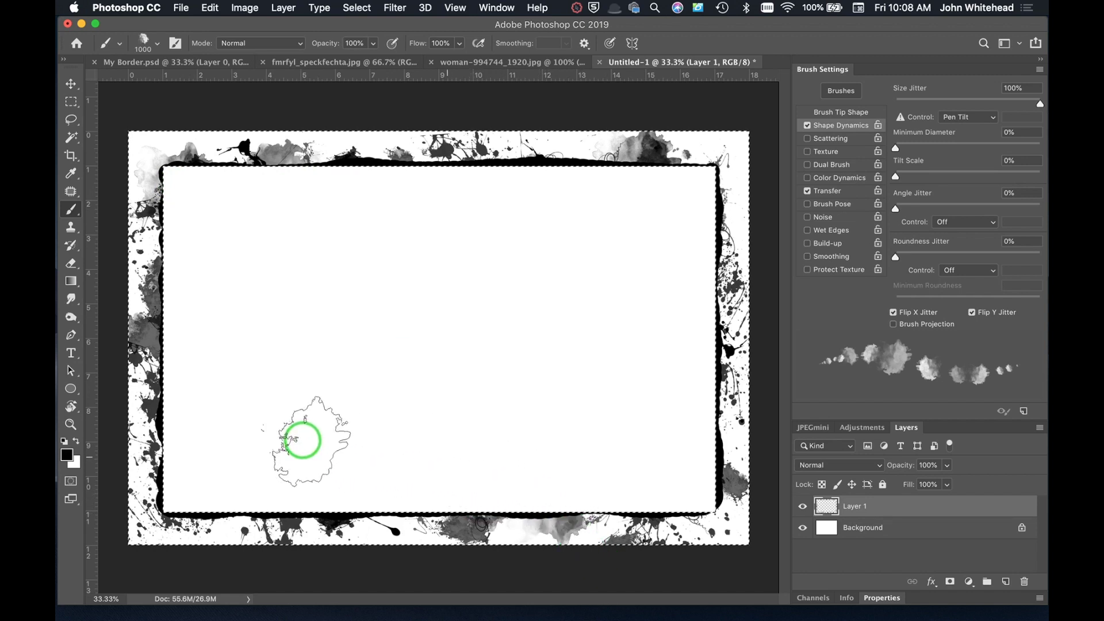
{"action": "left_click", "coordinate": [167, 492]}
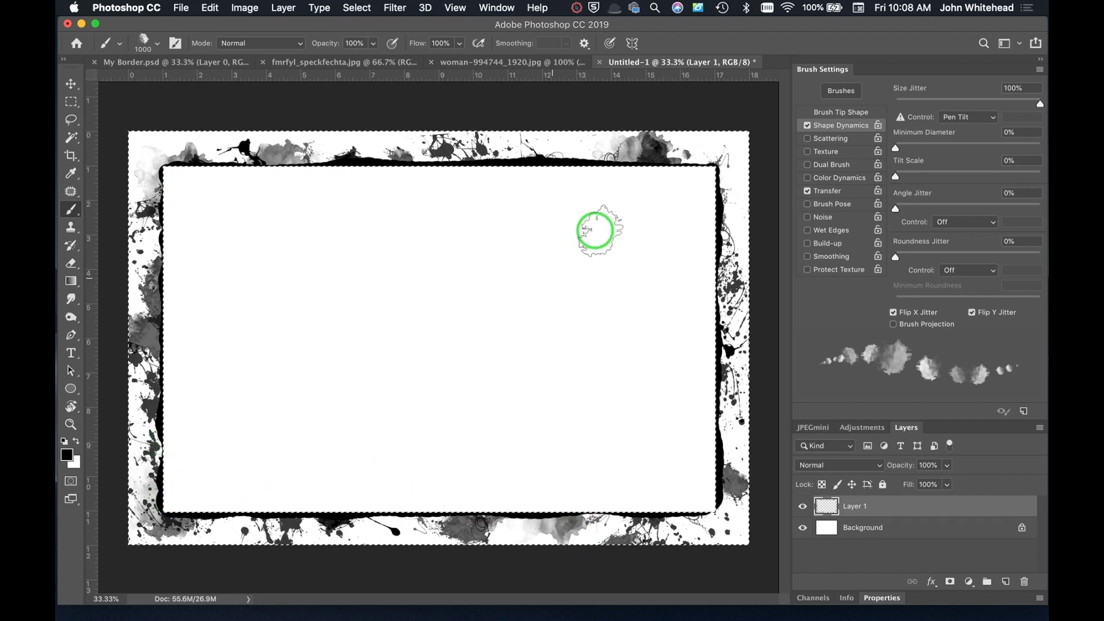
Switch to the perf2_br006 brush at 1000 px and add more blotchy texture to the border
{"action": "left_click", "coordinate": [150, 43]}
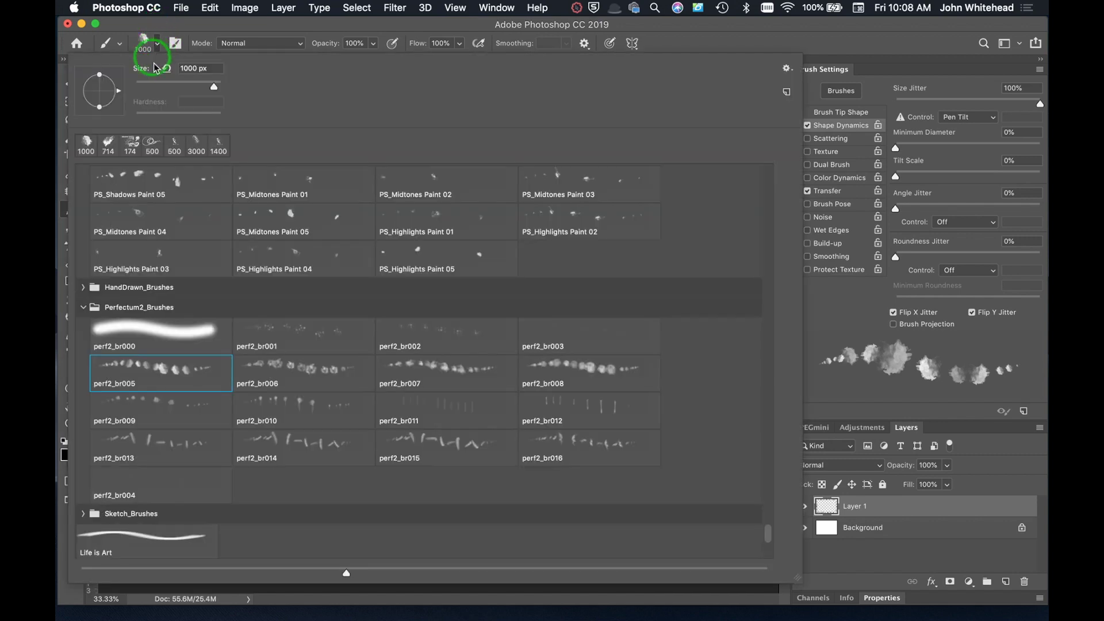
{"action": "left_click", "coordinate": [310, 367]}
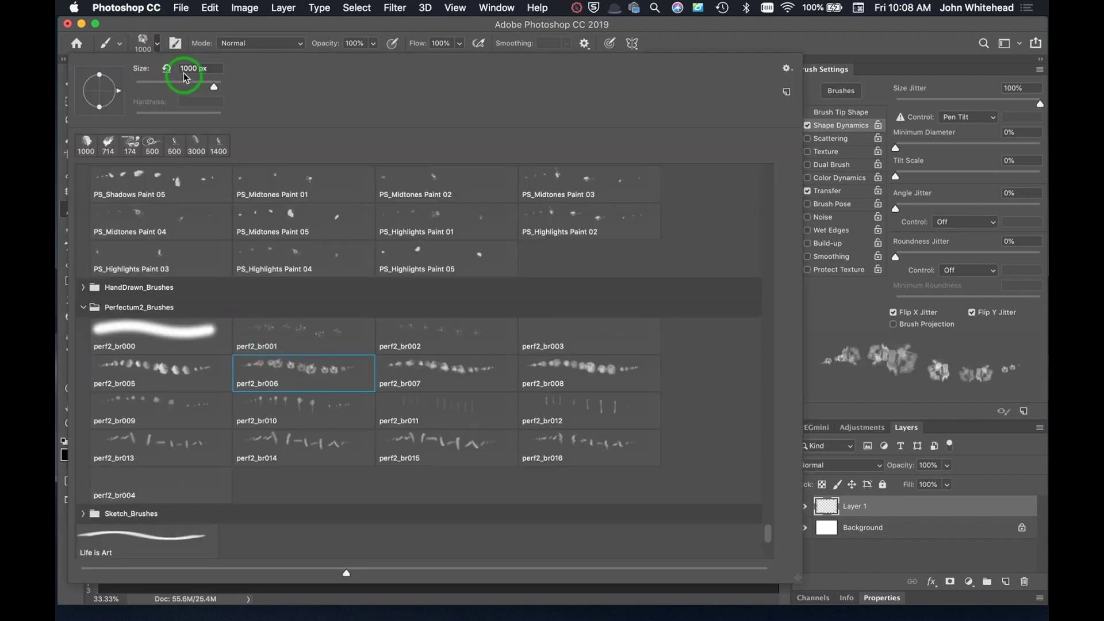
{"action": "left_click", "coordinate": [157, 46]}
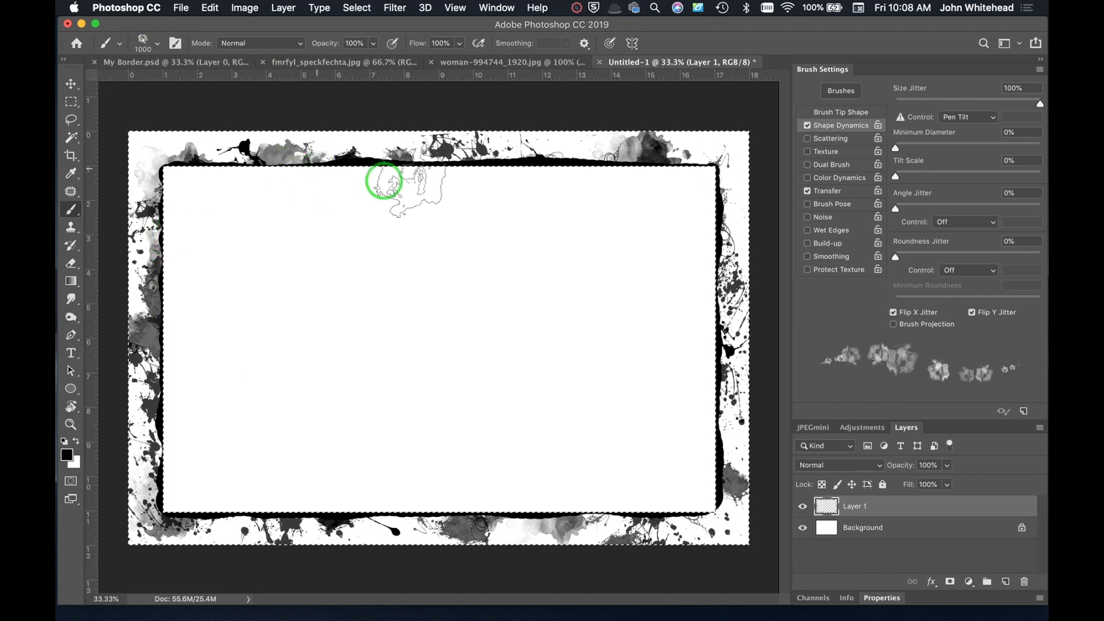
{"action": "left_click_drag", "start_coordinate": [610, 173], "coordinate": [592, 177]}
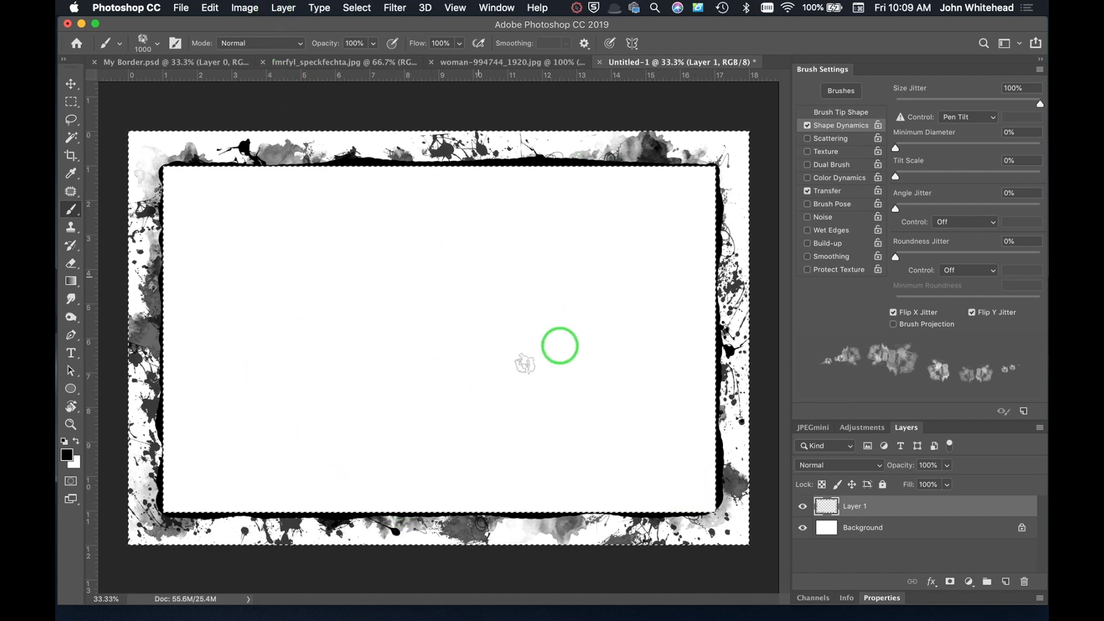
Browse the brush presets and switch back to the PS_Wet Fill brush at 750 px
{"action": "left_click", "coordinate": [158, 45]}
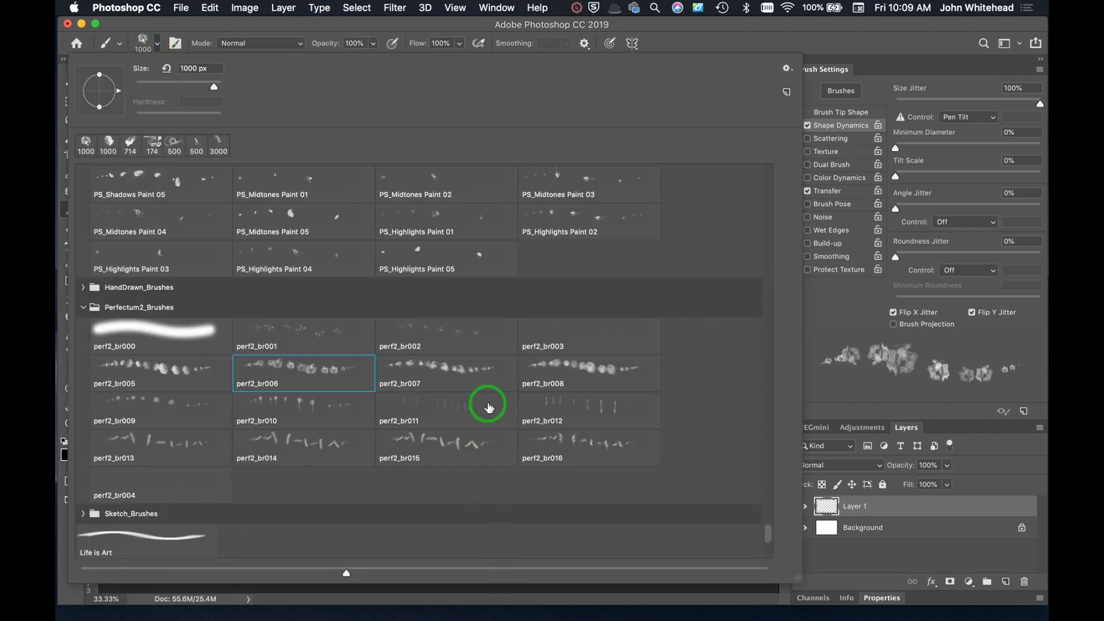
{"action": "scroll", "coordinate": [488, 408], "scroll_direction": "down", "scroll_amount": 5}
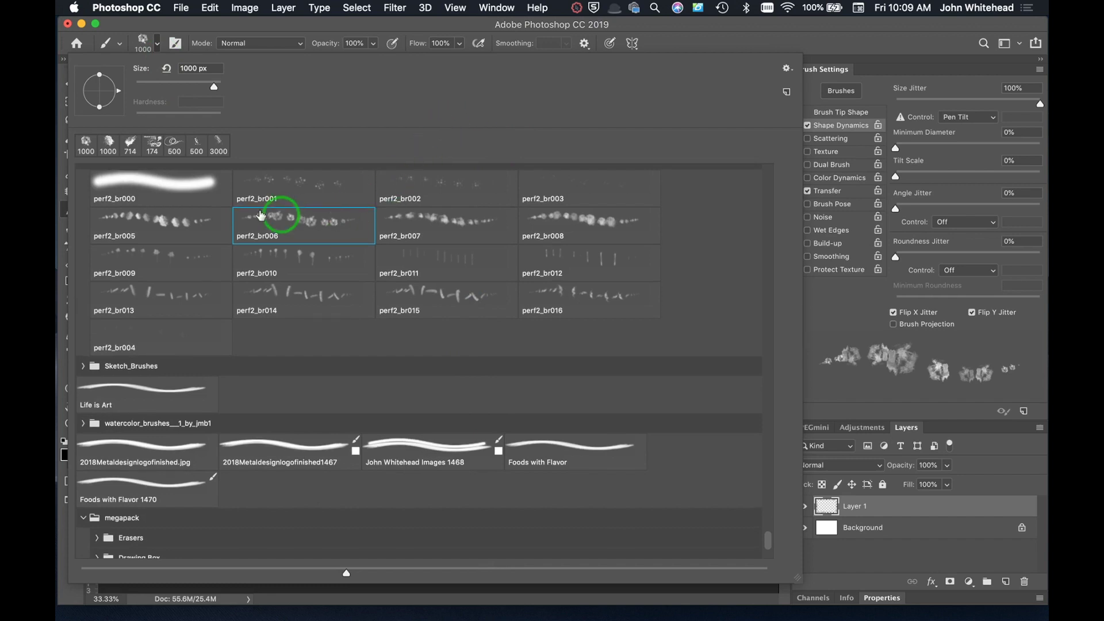
{"action": "scroll", "coordinate": [230, 201], "scroll_direction": "up", "scroll_amount": 8}
{"action": "scroll", "coordinate": [526, 329], "scroll_direction": "up", "scroll_amount": 5}
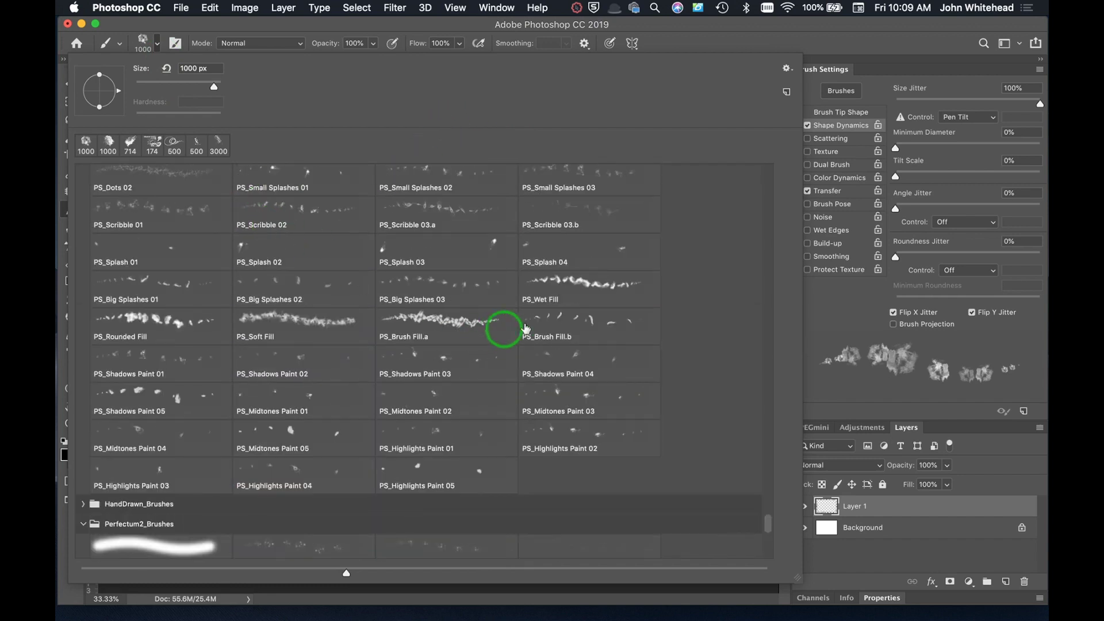
{"action": "left_click", "coordinate": [592, 282]}
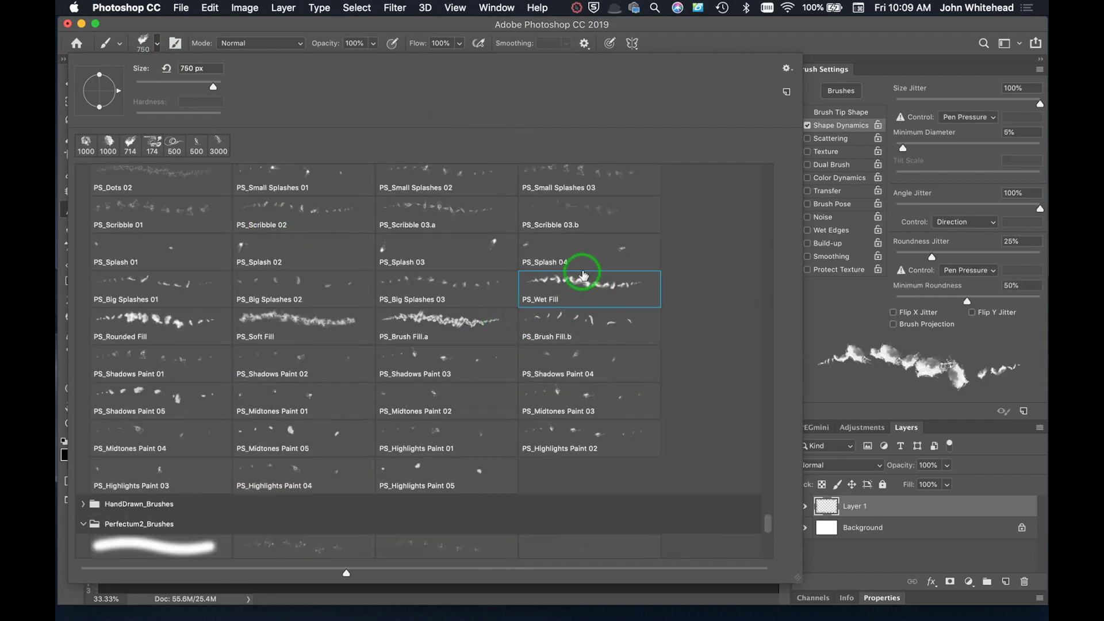
{"action": "left_click", "coordinate": [157, 43]}
Paint dark wet-fill strokes on the border's bottom and top sides, and undo the last stroke made at the upper-right corner
{"action": "mouse_move", "coordinate": [717, 335]}
{"action": "left_mouse_down"}
{"action": "mouse_move", "coordinate": [724, 490]}
{"action": "mouse_move", "coordinate": [718, 434]}
{"action": "mouse_move", "coordinate": [703, 478]}
{"action": "mouse_move", "coordinate": [620, 520]}
{"action": "mouse_move", "coordinate": [561, 503]}
{"action": "left_mouse_up"}
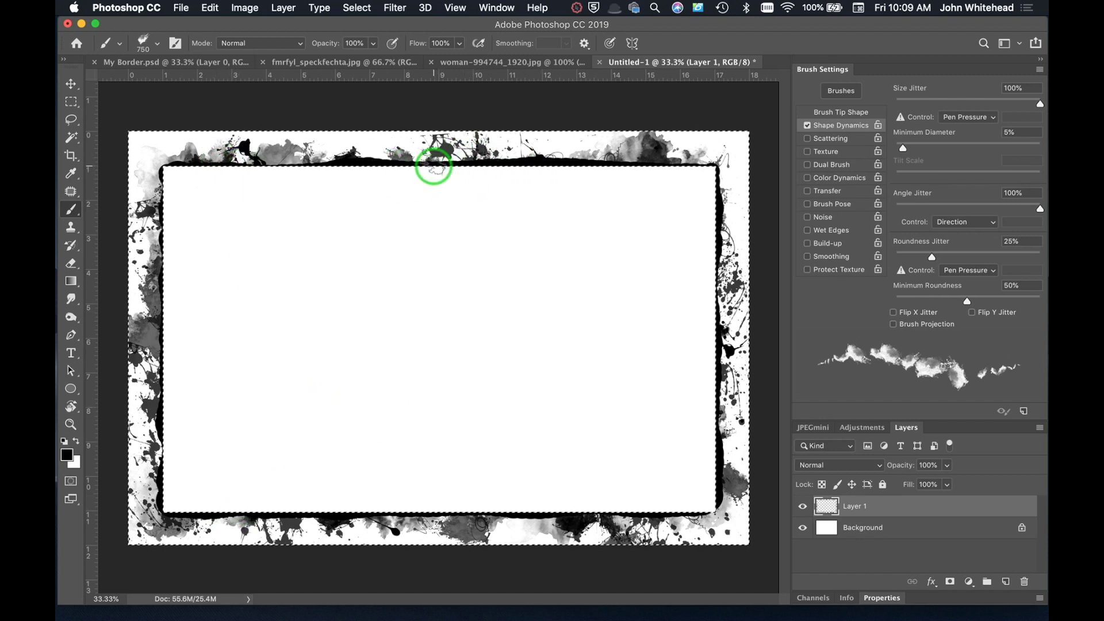
{"action": "left_click", "coordinate": [418, 158]}
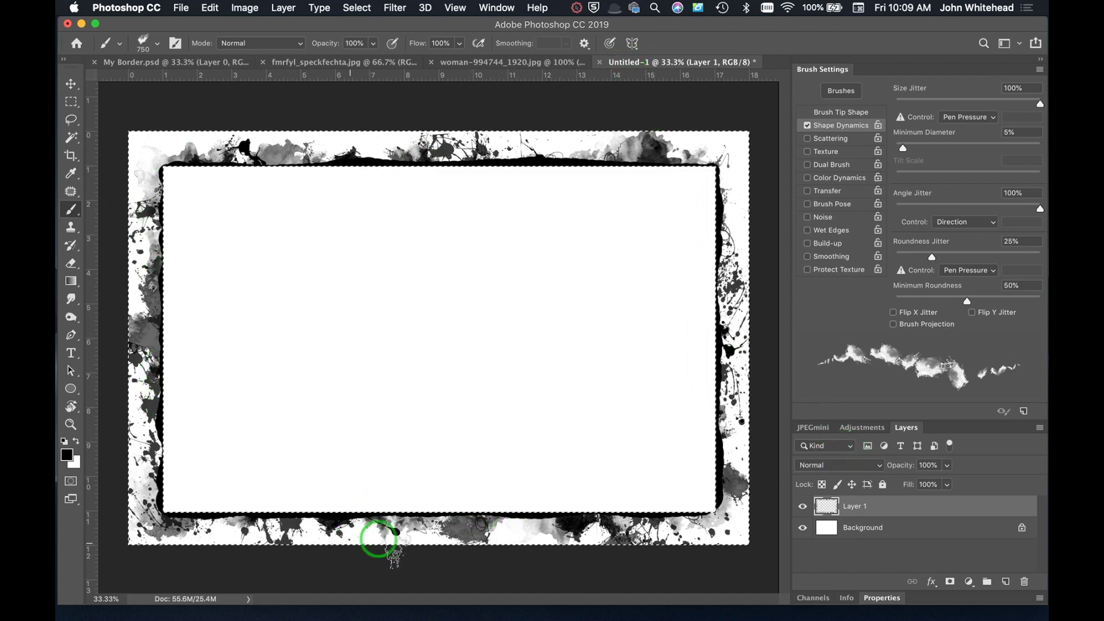
{"action": "left_click_drag", "start_coordinate": [418, 140], "coordinate": [370, 147]}
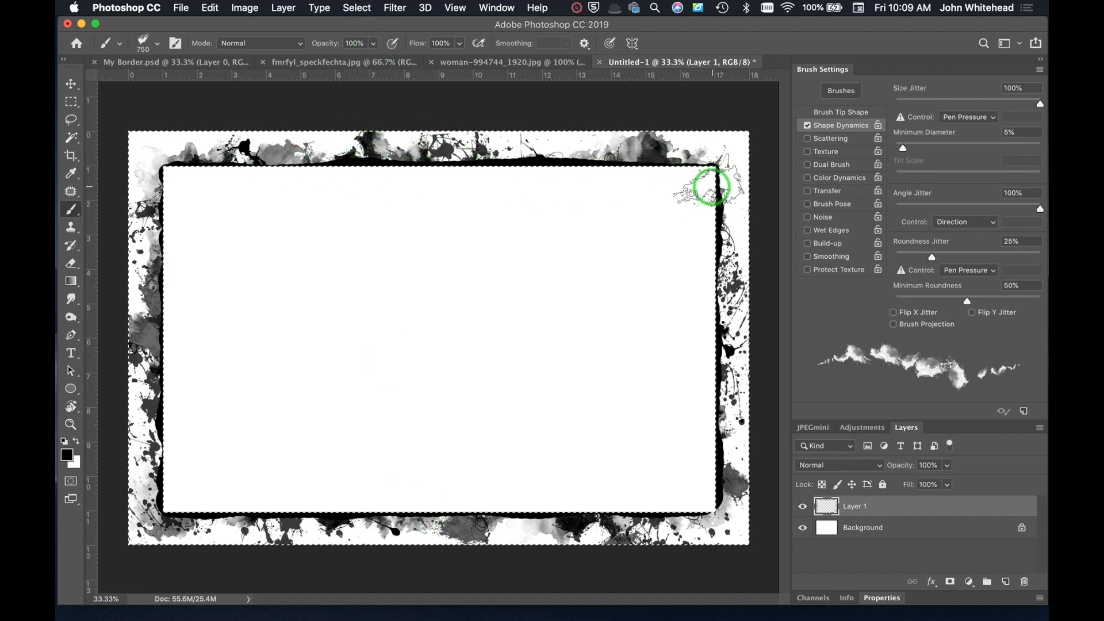
{"action": "left_click_drag", "start_coordinate": [732, 177], "coordinate": [722, 173]}
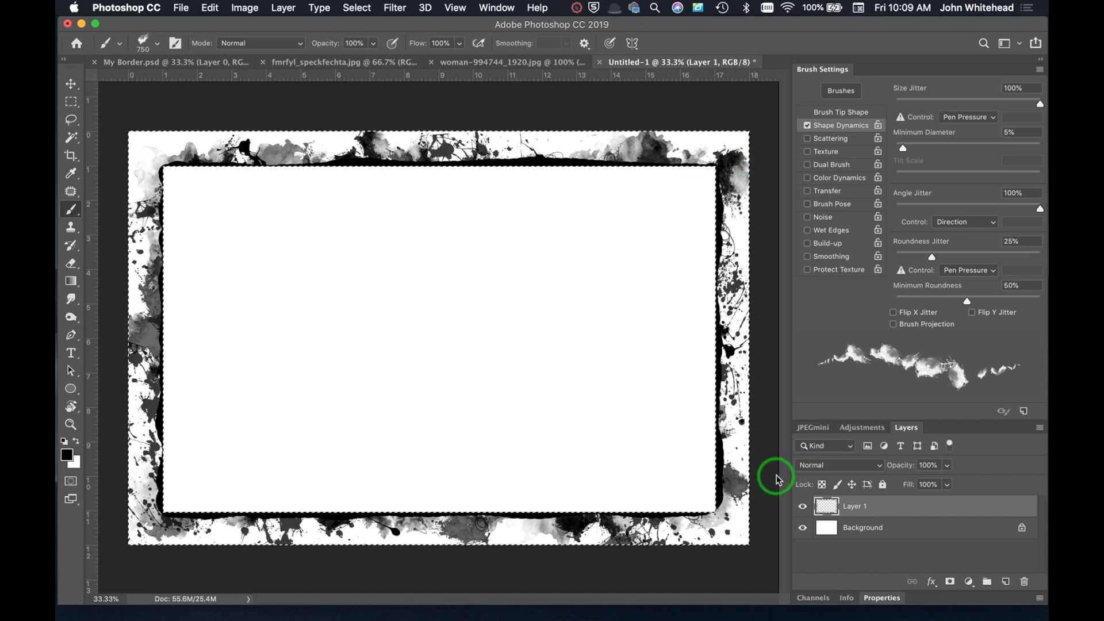
{"action": "key", "text": "super+z"}
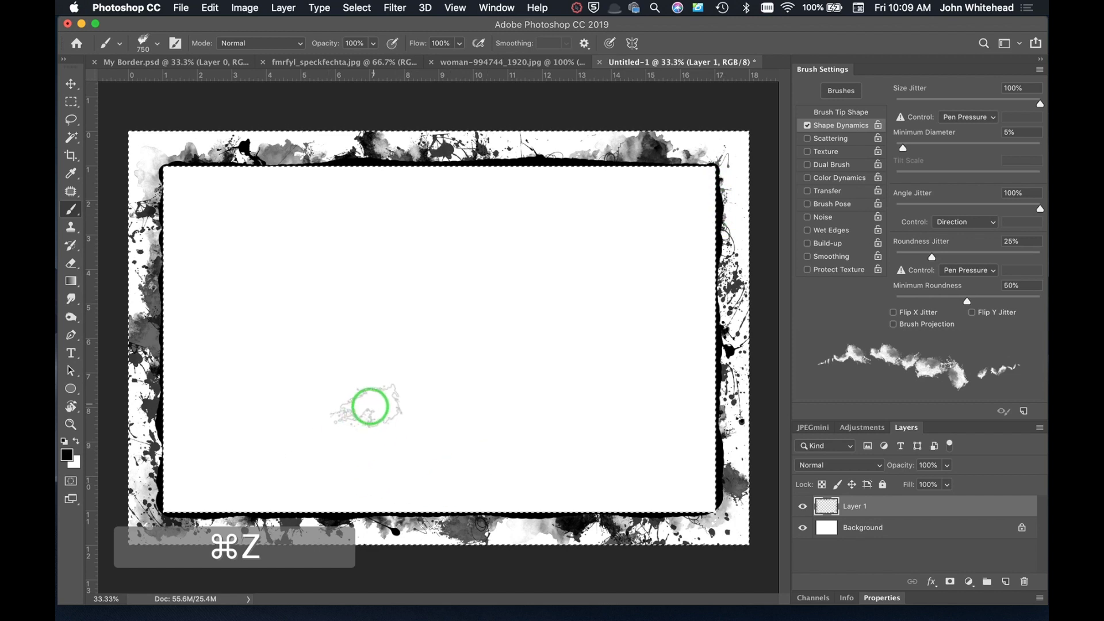
Make white the foreground color and paint PS_Wet Fill strokes over the outer part of the border's top side
{"action": "left_click", "coordinate": [75, 442]}
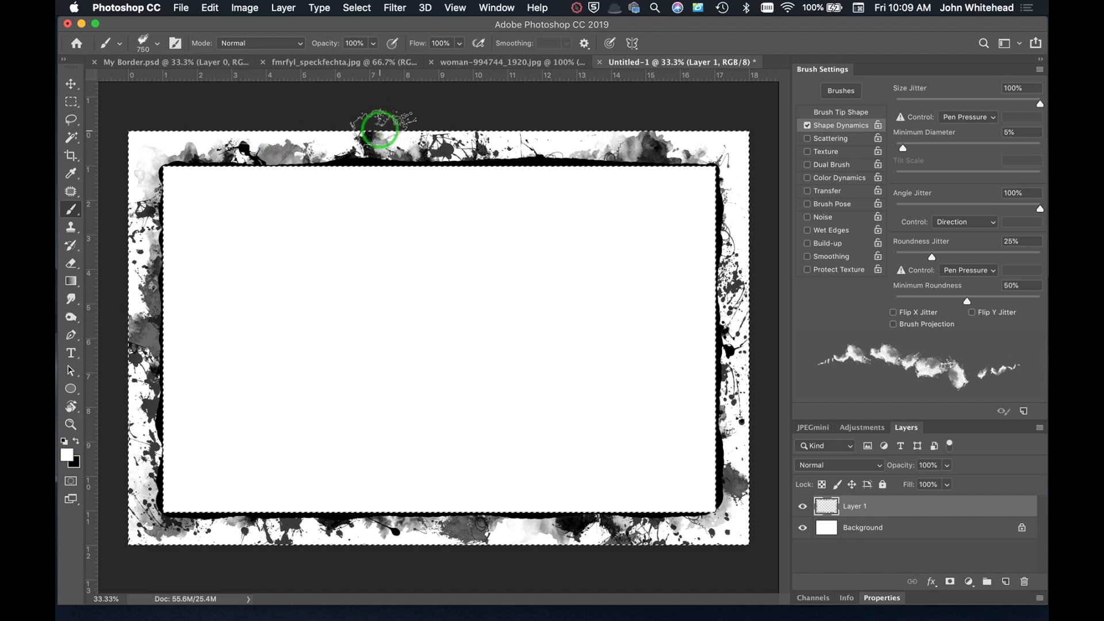
{"action": "left_click", "coordinate": [652, 135]}
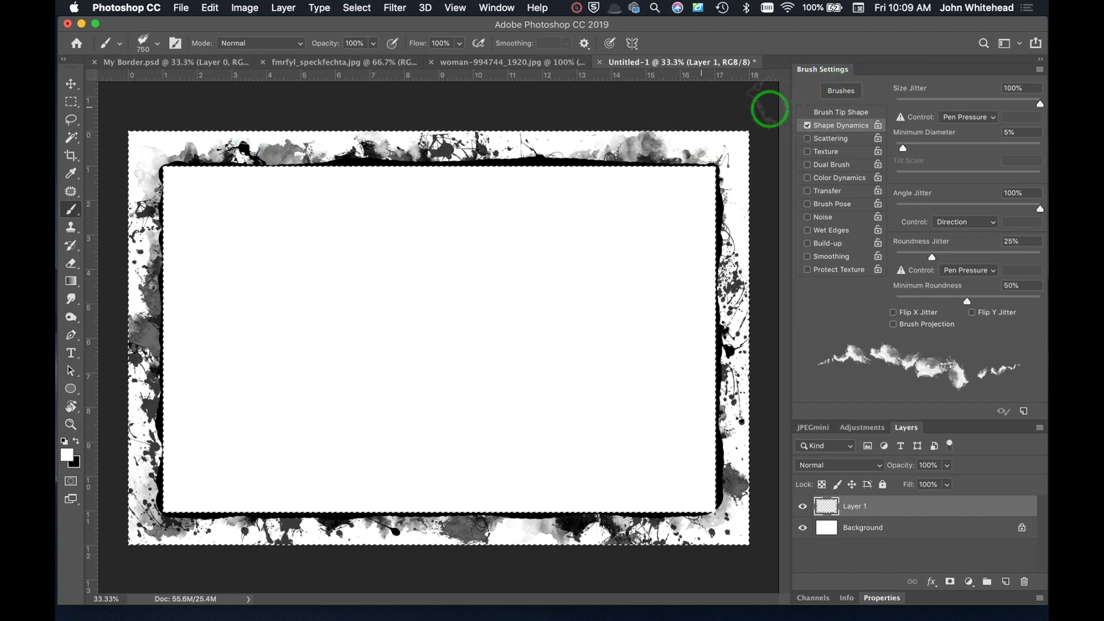
{"action": "left_click", "coordinate": [630, 119]}
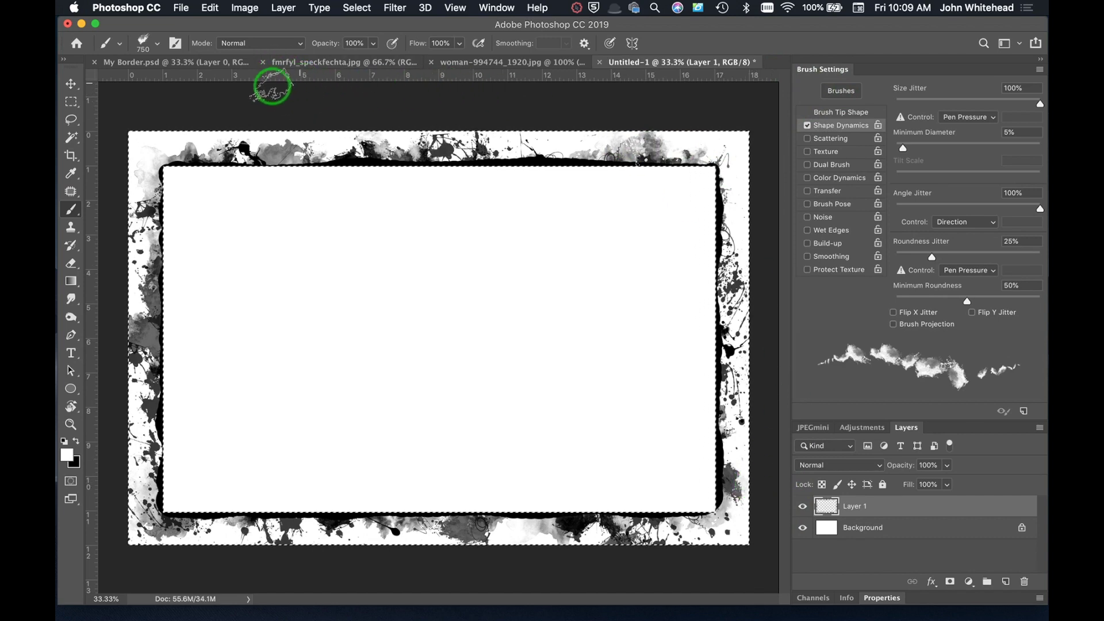
Switch to the PS_Brush Fill.a brush and a 705 px wet-edged brush, and paint white texture over the border
{"action": "left_click", "coordinate": [154, 43]}
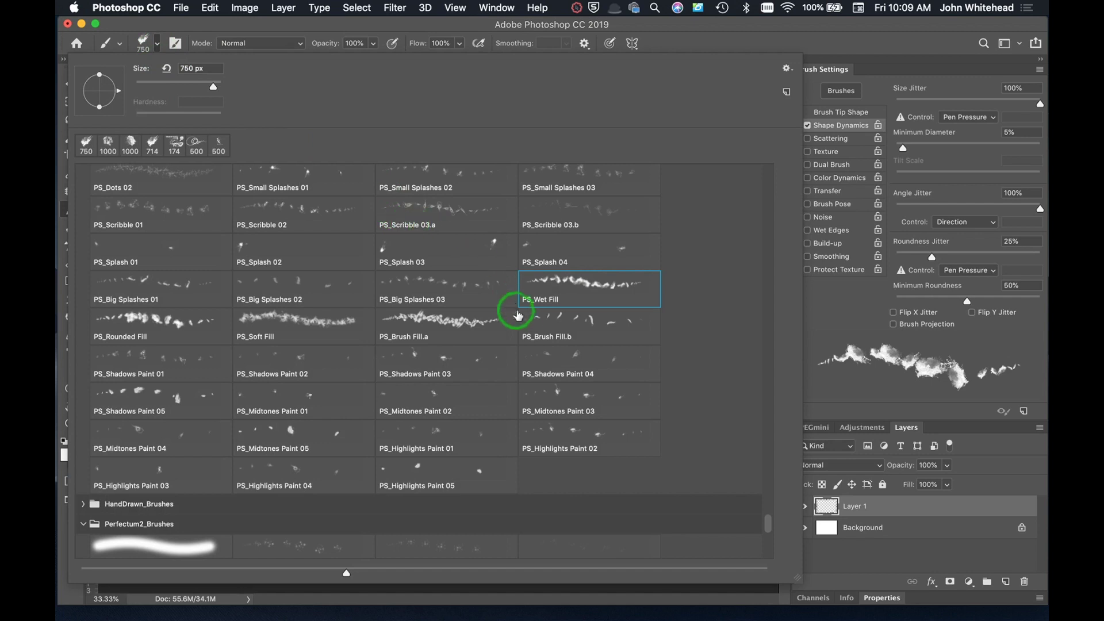
{"action": "left_click", "coordinate": [484, 321]}
{"action": "left_click", "coordinate": [158, 46]}
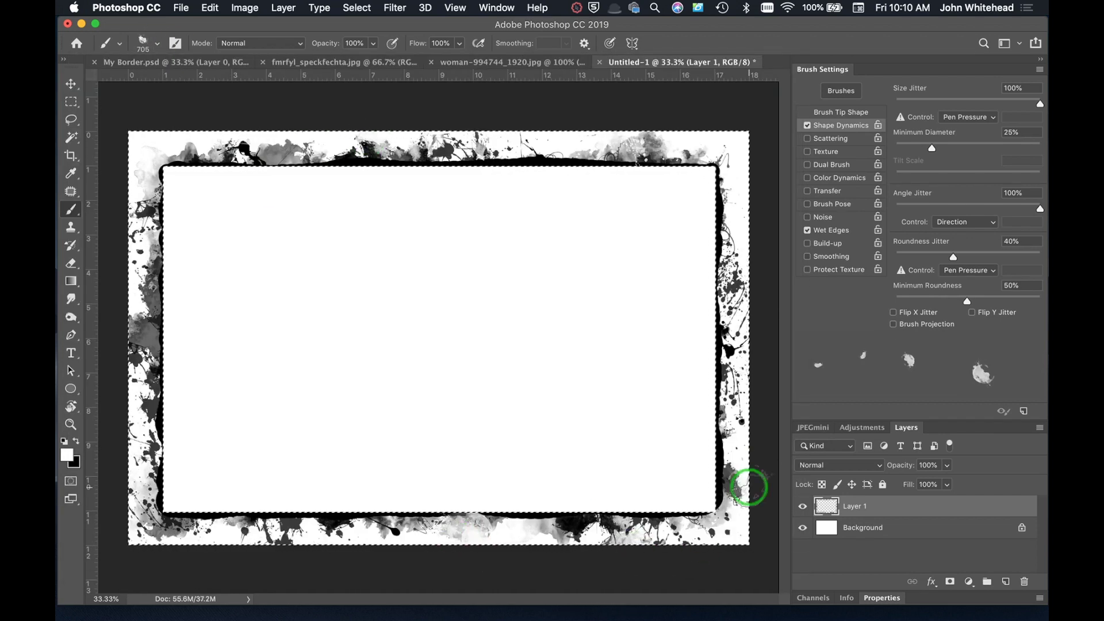
Browse the brush presets, switch to an 800 px streaked brush, and paint white over the border's bottom side
{"action": "left_click", "coordinate": [155, 43]}
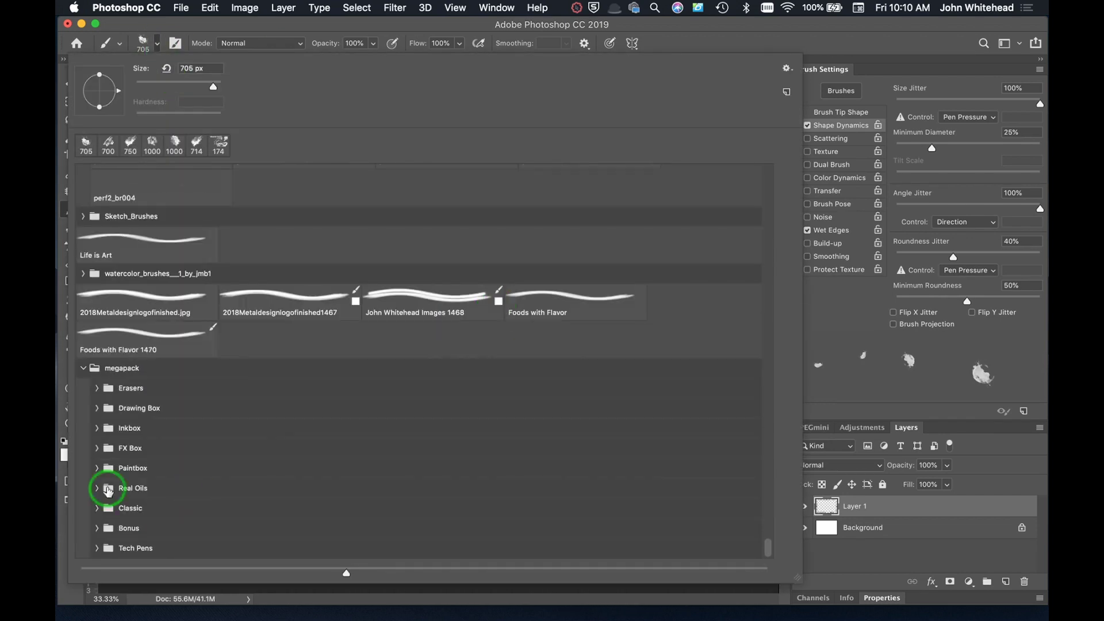
{"action": "scroll", "coordinate": [345, 345], "scroll_direction": "down", "scroll_amount": 5}
{"action": "left_click", "coordinate": [439, 382]}
{"action": "left_click", "coordinate": [124, 599]}
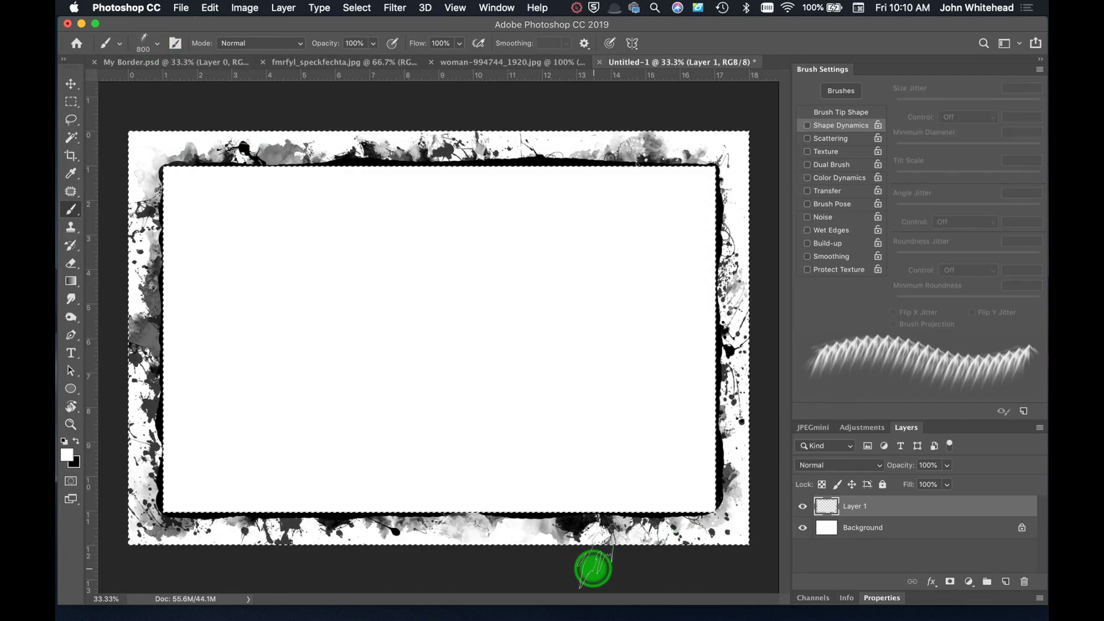
{"action": "right_click", "coordinate": [614, 569]}
Pick several 675 px splatter brushes, including brush 43, and stamp white texture over the border's outer parts
{"action": "left_click", "coordinate": [329, 233]}
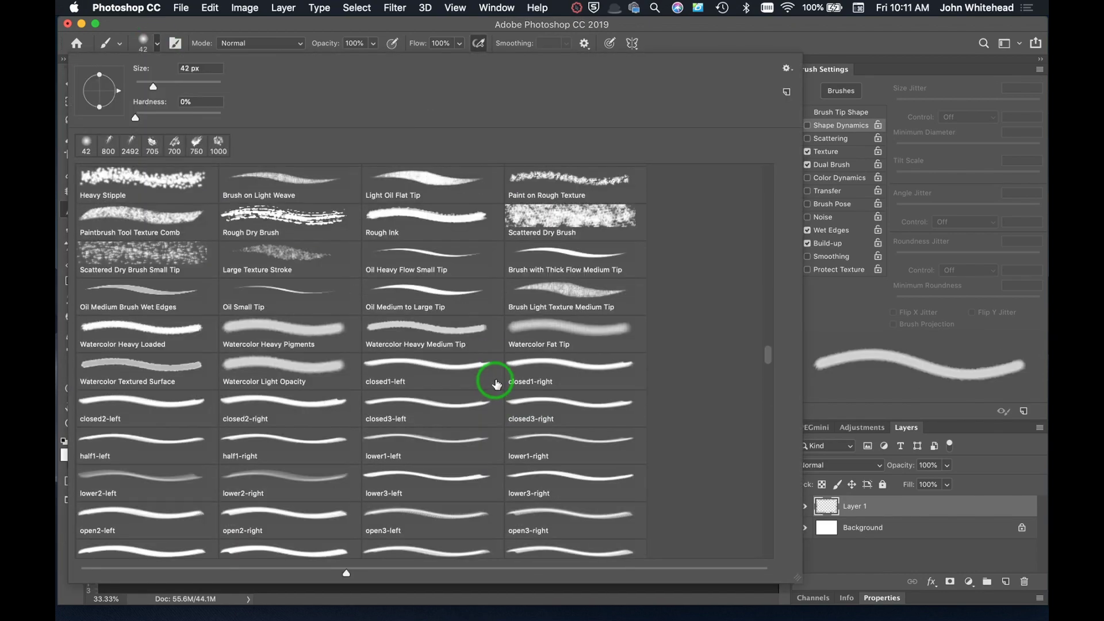
{"action": "scroll", "coordinate": [305, 473], "scroll_direction": "down", "scroll_amount": 10}
{"action": "double_click", "coordinate": [153, 293]}
{"action": "left_click", "coordinate": [156, 43]}
{"action": "left_click", "coordinate": [157, 44]}
{"action": "left_click", "coordinate": [156, 43]}
{"action": "double_click", "coordinate": [126, 171]}
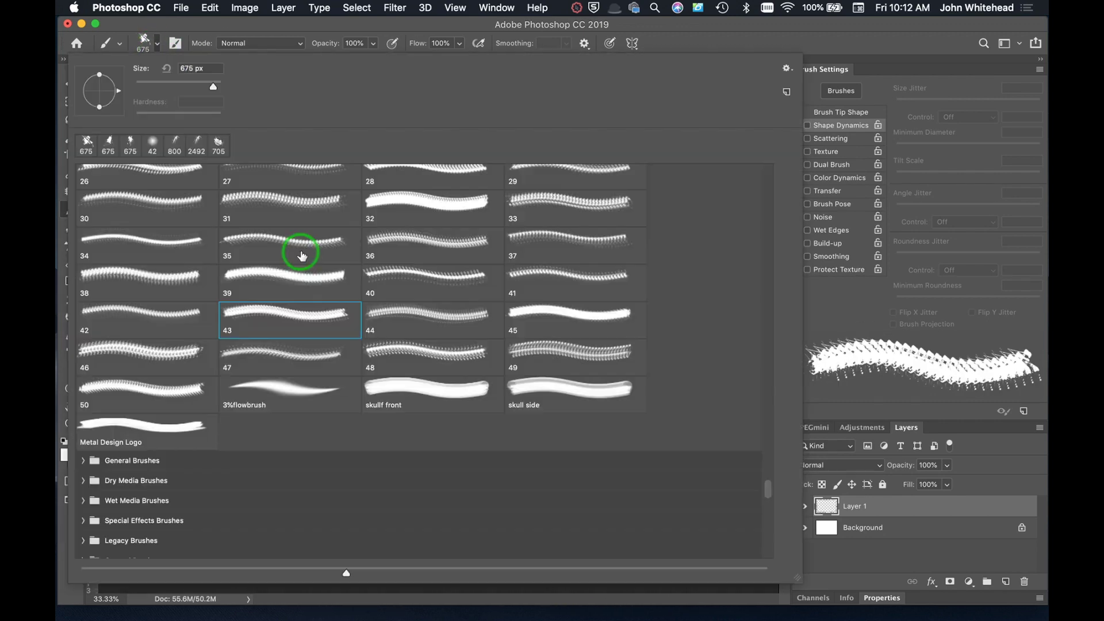
Switch through more 675 px splatter brushes and break up the border's top and left sides in white
{"action": "left_click", "coordinate": [157, 43]}
{"action": "double_click", "coordinate": [147, 379]}
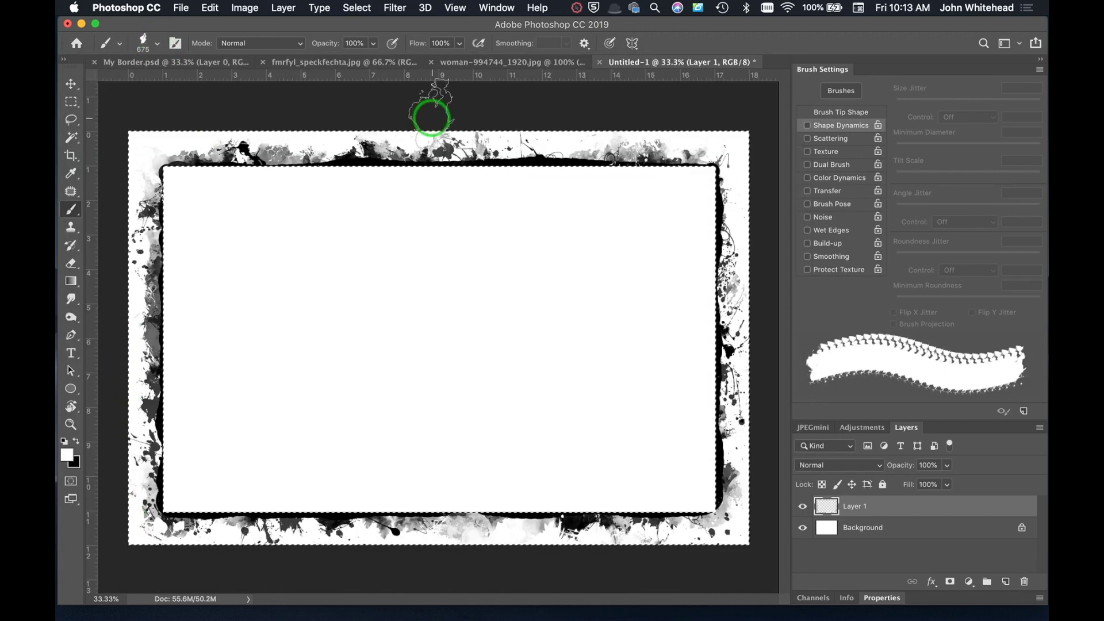
{"action": "left_click", "coordinate": [156, 43]}
{"action": "left_click", "coordinate": [157, 43]}
{"action": "left_click", "coordinate": [157, 43]}
{"action": "double_click", "coordinate": [476, 178]}
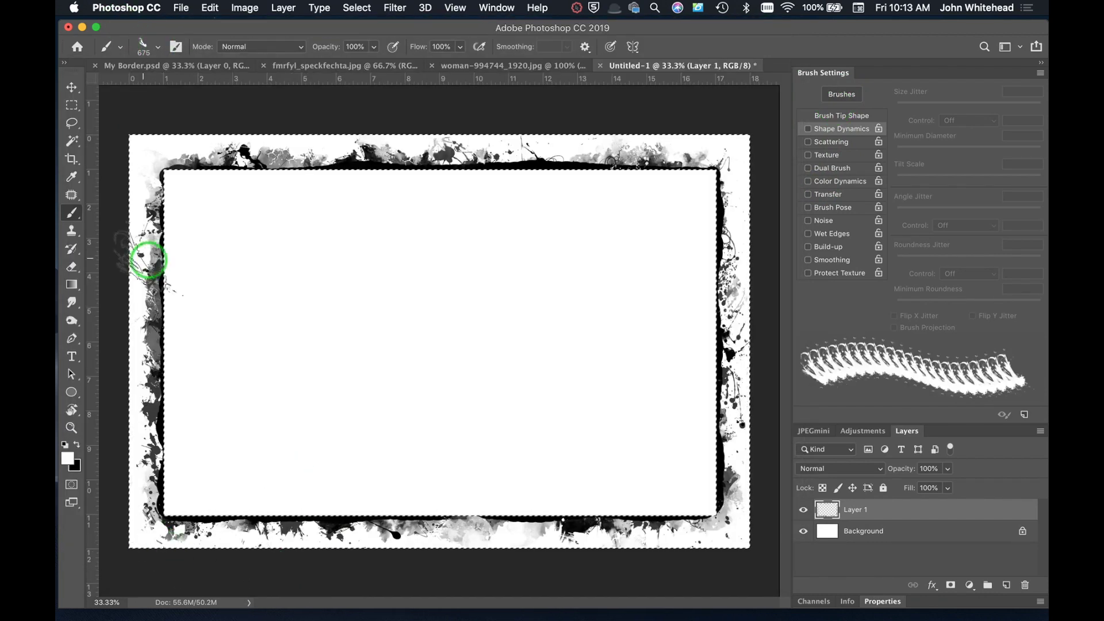
Stamp white on the border's right side with another 675 px brush and set the brush tip angle to -96°
{"action": "left_click", "coordinate": [161, 47]}
{"action": "double_click", "coordinate": [747, 358]}
{"action": "left_click", "coordinate": [841, 115]}
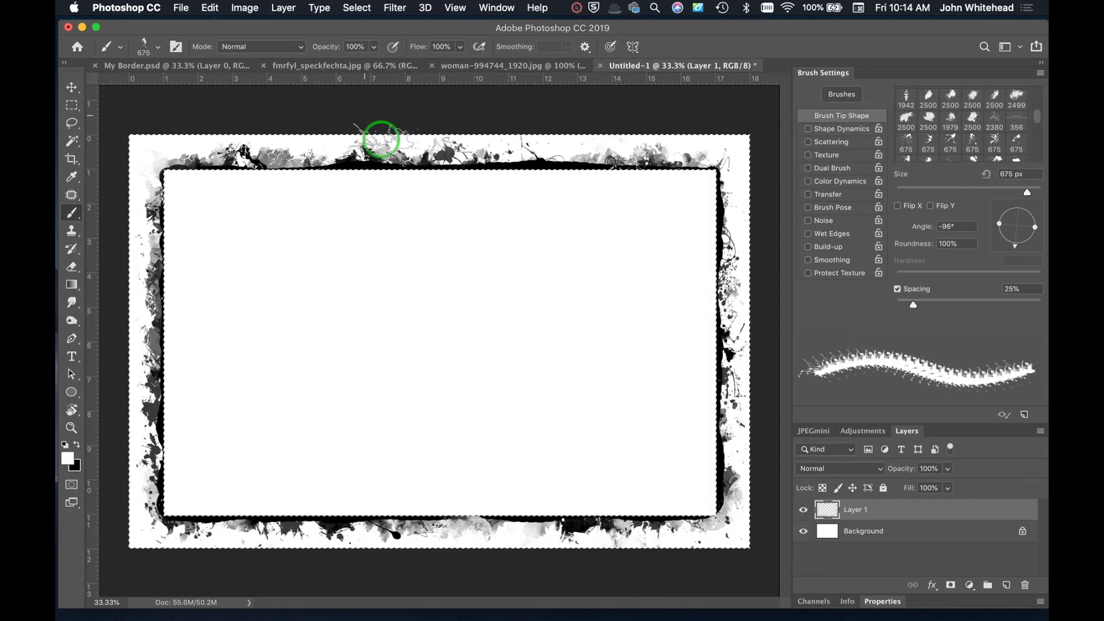
Choose further 675 px brush tips at angles of -112° and 0°, and stamp more white texture around the border
{"action": "left_click", "coordinate": [157, 47]}
{"action": "double_click", "coordinate": [261, 268]}
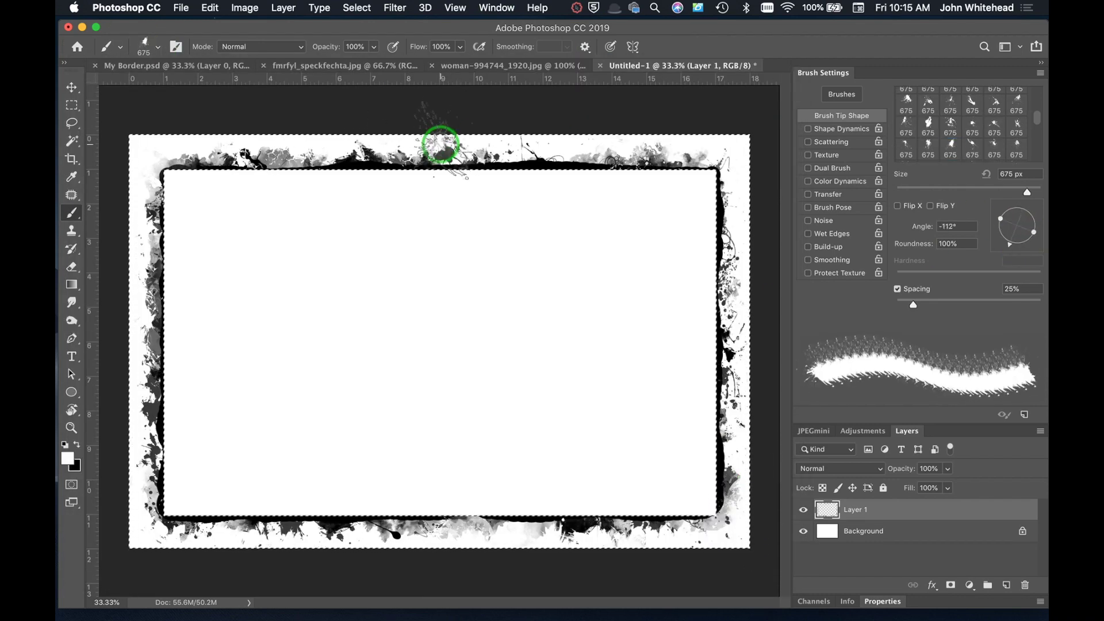
{"action": "left_click", "coordinate": [1017, 127]}
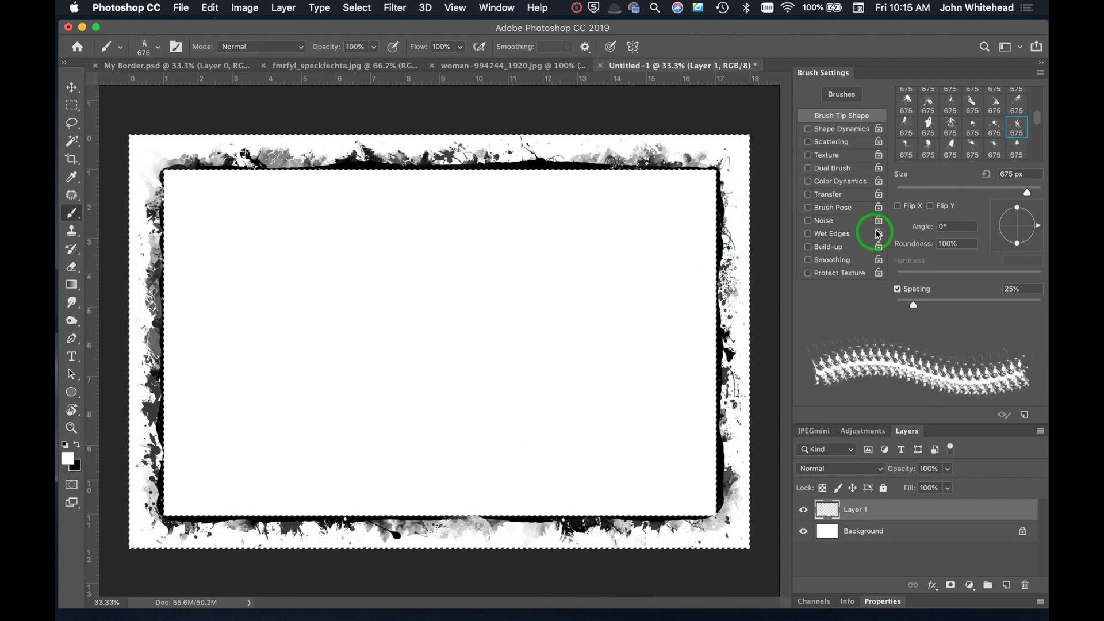
{"action": "left_click", "coordinate": [929, 127]}
Switch to a hard round brush and set its size to 65 px for cleaning up the border at its upper-left corner
{"action": "scroll", "coordinate": [976, 130], "scroll_direction": "up", "scroll_amount": 10}
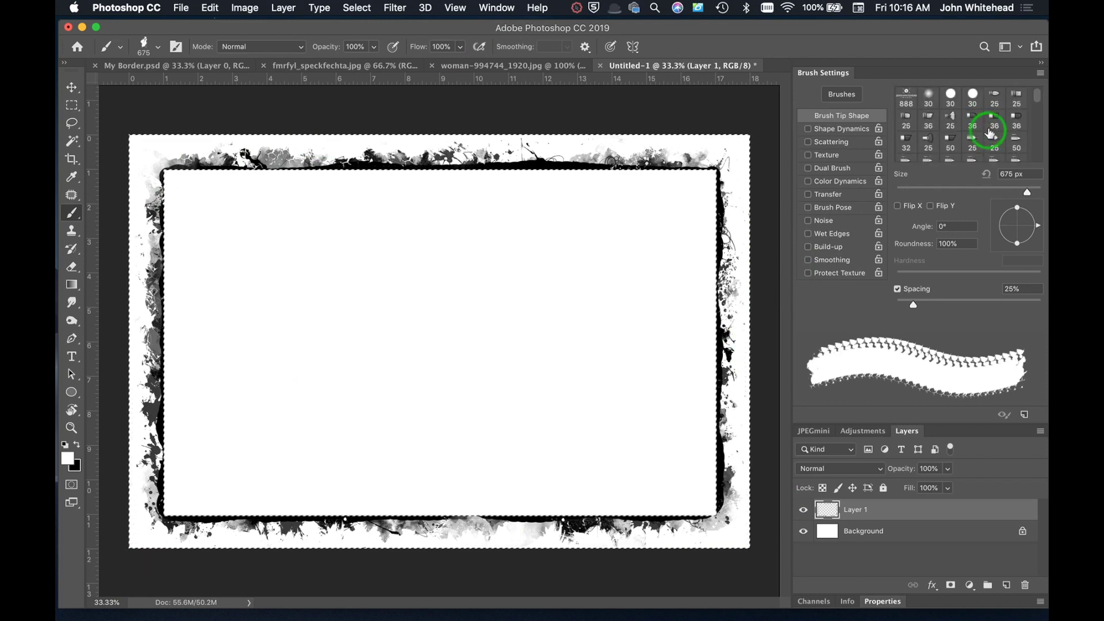
{"action": "left_click", "coordinate": [973, 95]}
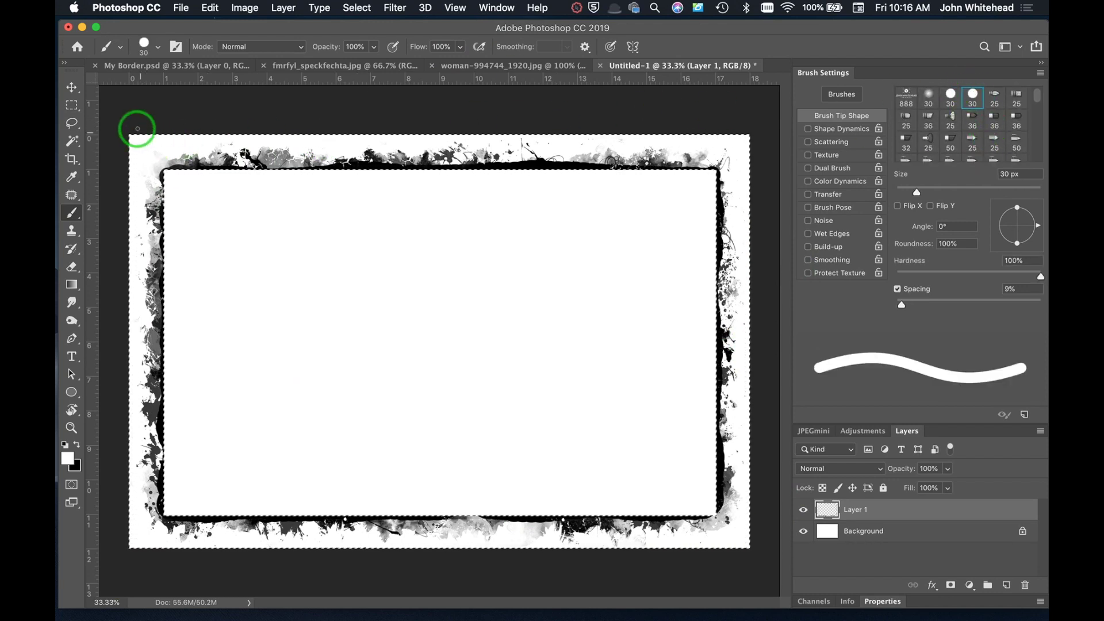
{"action": "key", "text": "super+equal"}
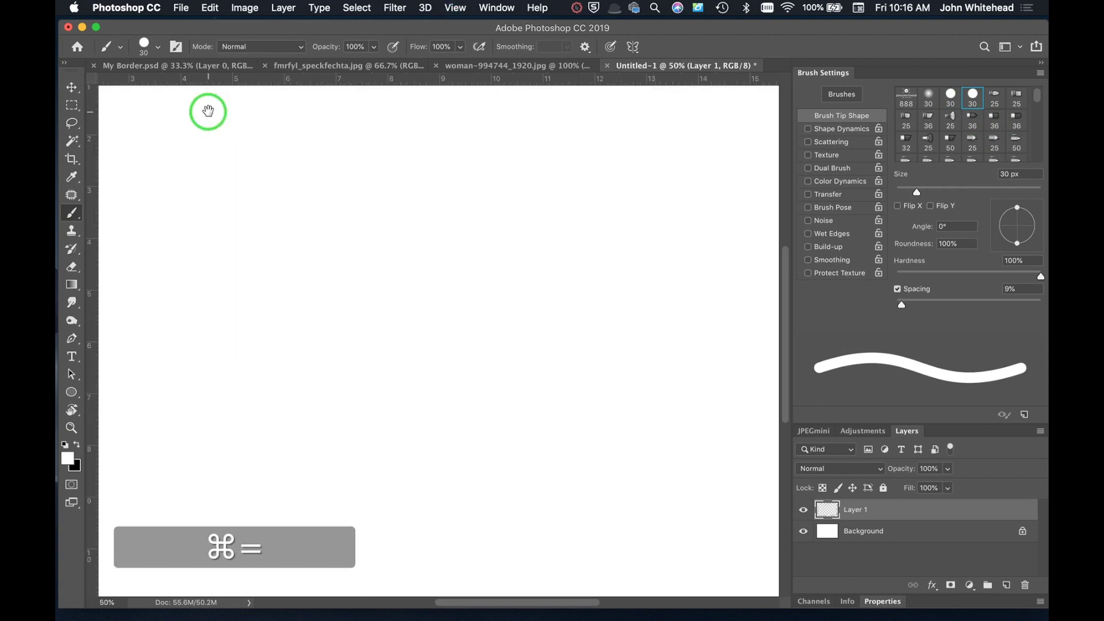
{"action": "mouse_move", "coordinate": [262, 159]}
{"action": "left_mouse_down"}
{"action": "mouse_move", "coordinate": [554, 483]}
{"action": "mouse_move", "coordinate": [409, 305]}
{"action": "left_mouse_up"}
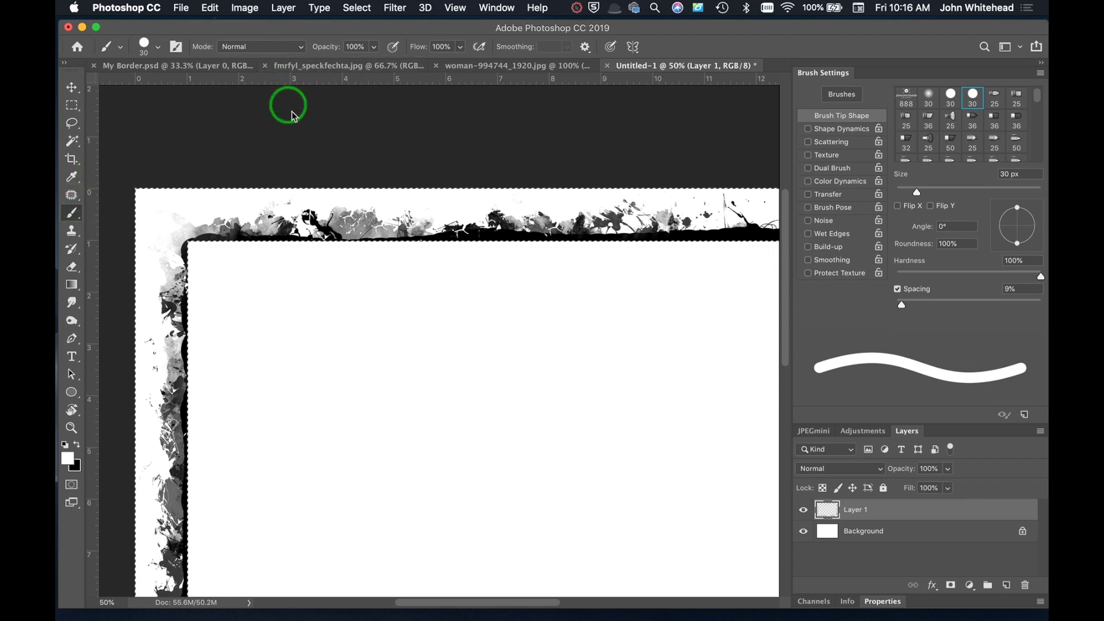
{"action": "left_click", "coordinate": [303, 200], "text": "ctrl+alt"}
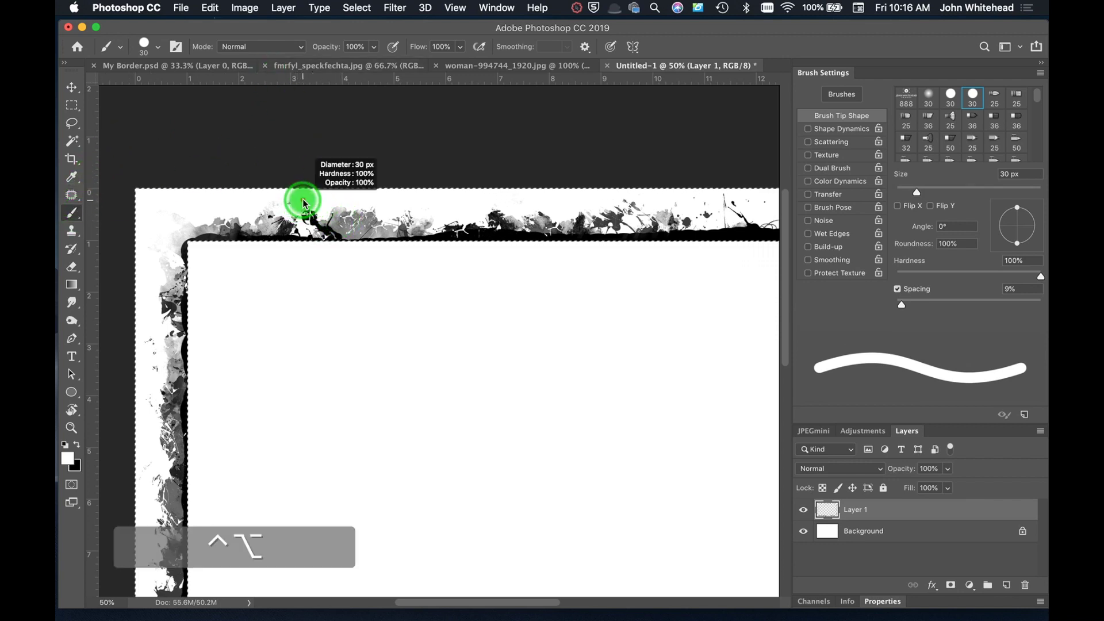
{"action": "left_click_drag", "start_coordinate": [310, 204], "coordinate": [316, 204]}
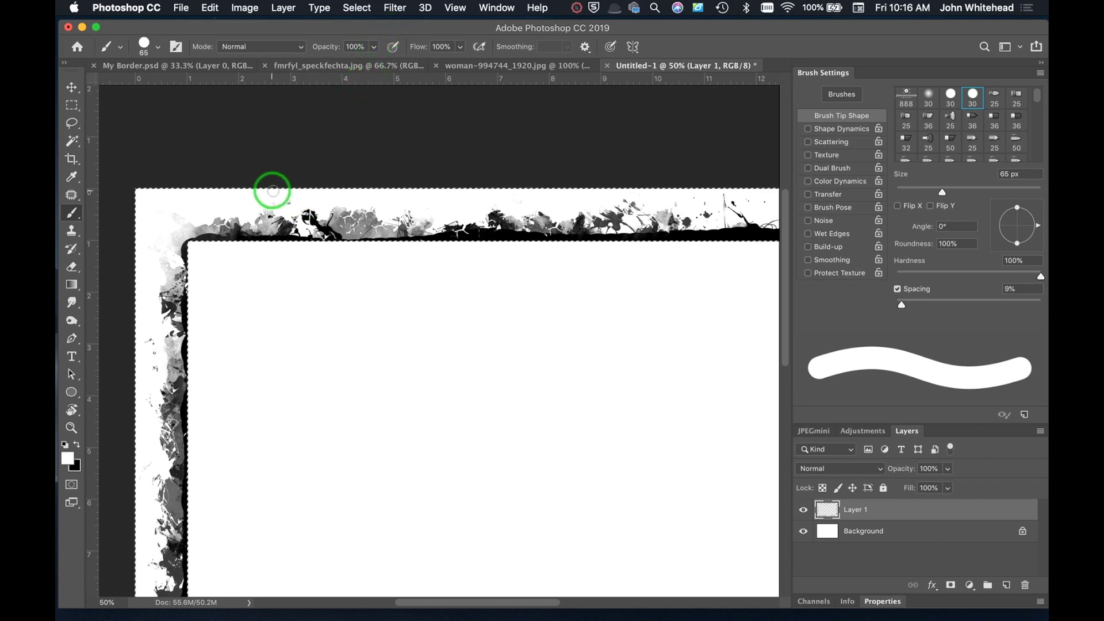
Paint white over stray marks along the outer edge of the border near its upper-left corner and upper left side
{"action": "left_click_drag", "start_coordinate": [289, 202], "coordinate": [290, 203]}
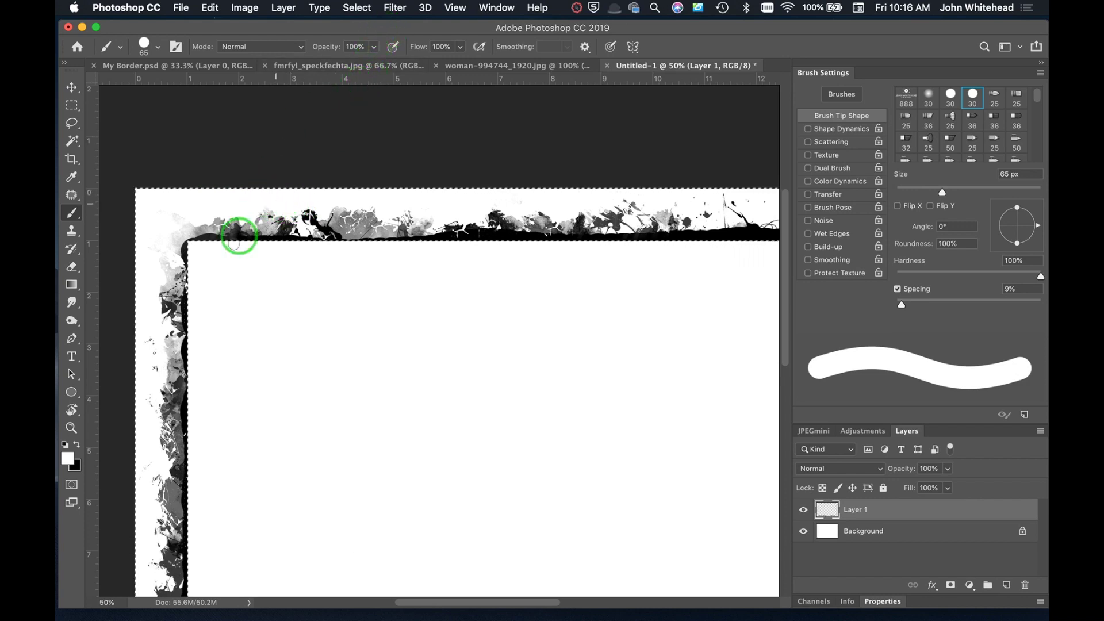
{"action": "left_click_drag", "start_coordinate": [148, 341], "coordinate": [149, 360]}
{"action": "left_click_drag", "start_coordinate": [148, 412], "coordinate": [131, 516]}
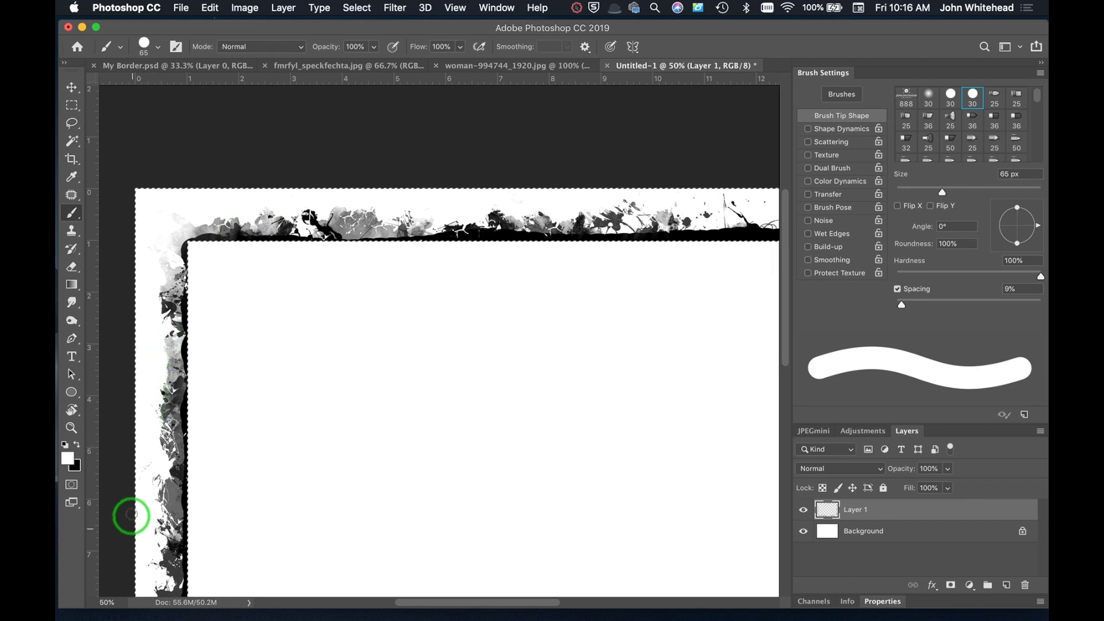
{"action": "mouse_move", "coordinate": [151, 467]}
{"action": "left_mouse_down"}
{"action": "mouse_move", "coordinate": [141, 476]}
{"action": "mouse_move", "coordinate": [185, 489]}
{"action": "left_mouse_up"}
Clean up the outer edge of the border's lower left side and lower-left corner with white strokes
{"action": "left_click_drag", "start_coordinate": [224, 448], "coordinate": [278, 192]}
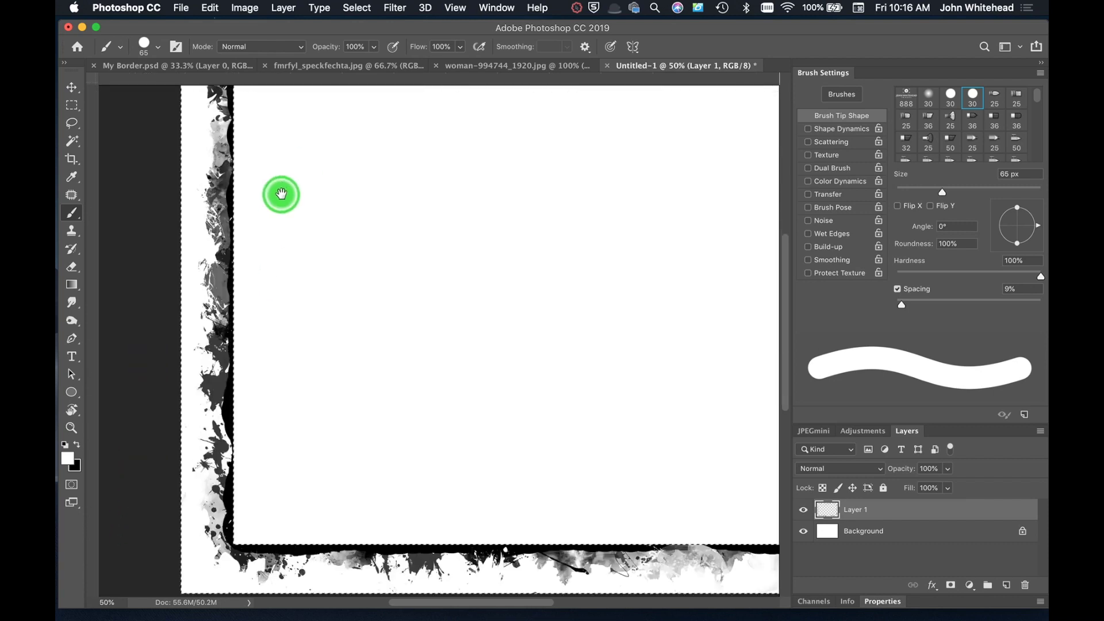
{"action": "left_click_drag", "start_coordinate": [188, 305], "coordinate": [201, 345]}
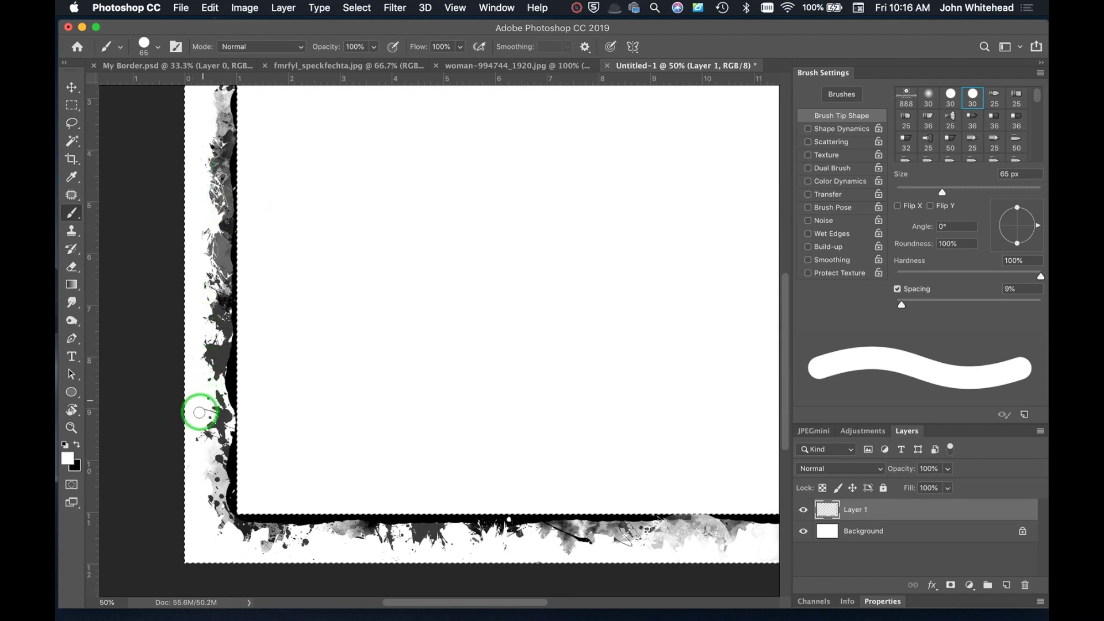
{"action": "mouse_move", "coordinate": [191, 467]}
{"action": "left_mouse_down"}
{"action": "mouse_move", "coordinate": [178, 480]}
{"action": "mouse_move", "coordinate": [222, 547]}
{"action": "mouse_move", "coordinate": [373, 570]}
{"action": "left_mouse_up"}
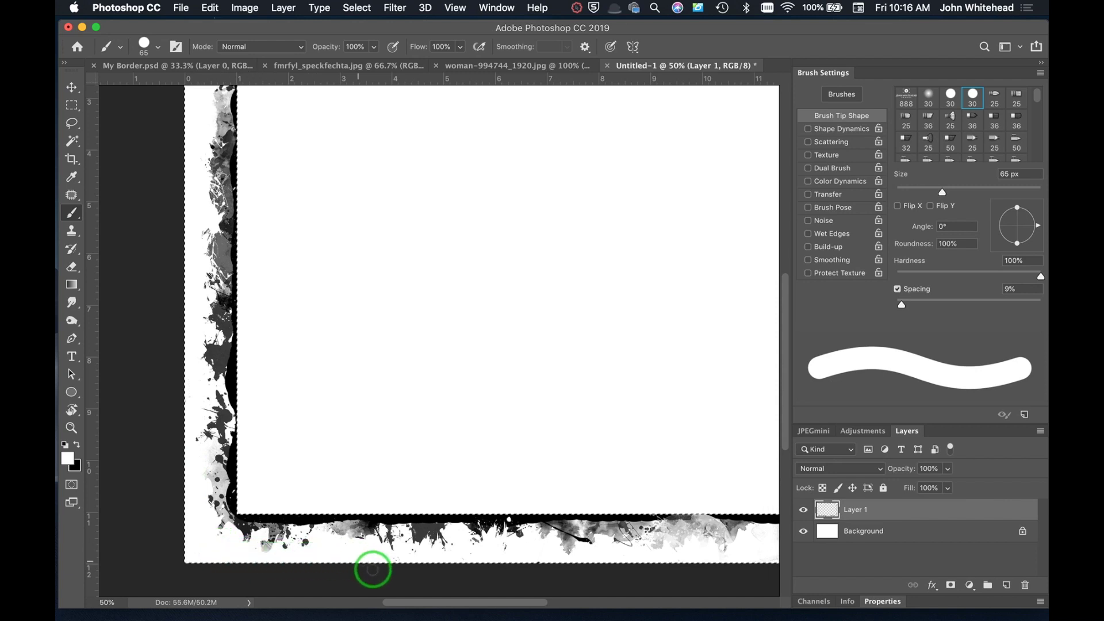
Paint white over stray splatters along the outer edge of the border's bottom side
{"action": "left_click_drag", "start_coordinate": [508, 545], "coordinate": [472, 553]}
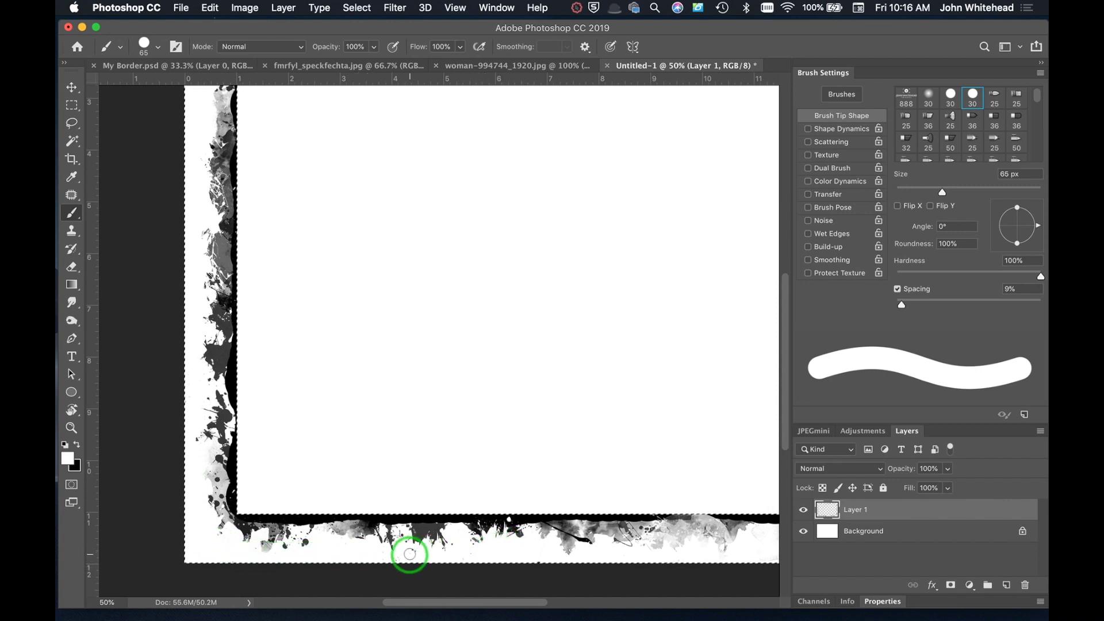
{"action": "mouse_move", "coordinate": [550, 552]}
{"action": "left_mouse_down"}
{"action": "mouse_move", "coordinate": [530, 562]}
{"action": "mouse_move", "coordinate": [552, 537]}
{"action": "left_mouse_up"}
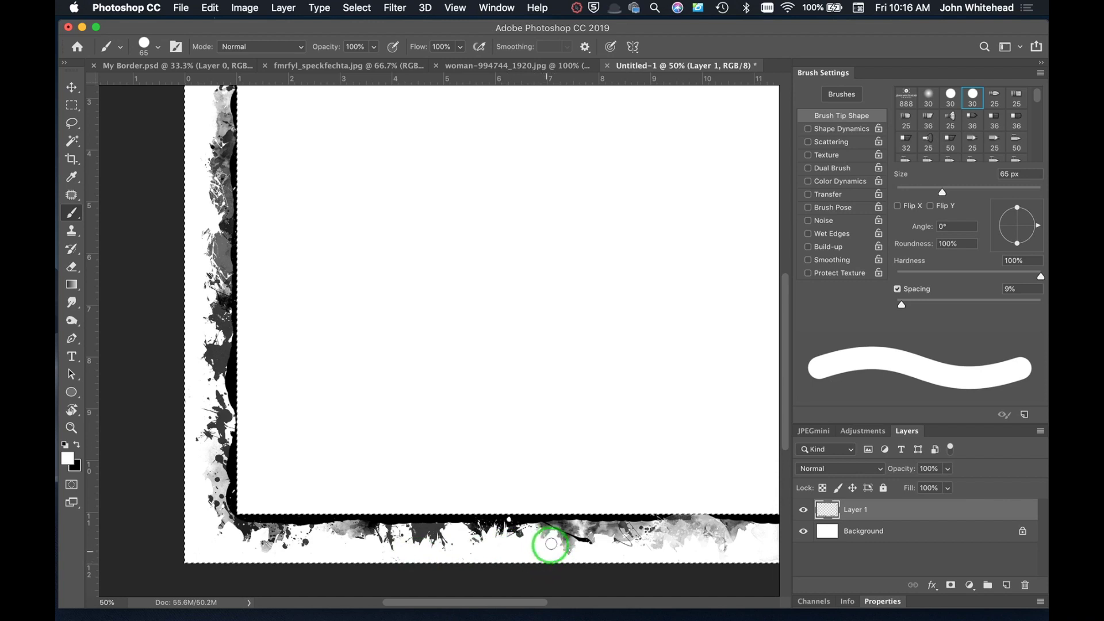
{"action": "left_click_drag", "start_coordinate": [628, 547], "coordinate": [362, 510]}
{"action": "key", "text": "super+r"}
{"action": "mouse_move", "coordinate": [561, 521]}
{"action": "left_mouse_down"}
{"action": "mouse_move", "coordinate": [547, 528]}
{"action": "mouse_move", "coordinate": [736, 524]}
{"action": "left_mouse_up"}
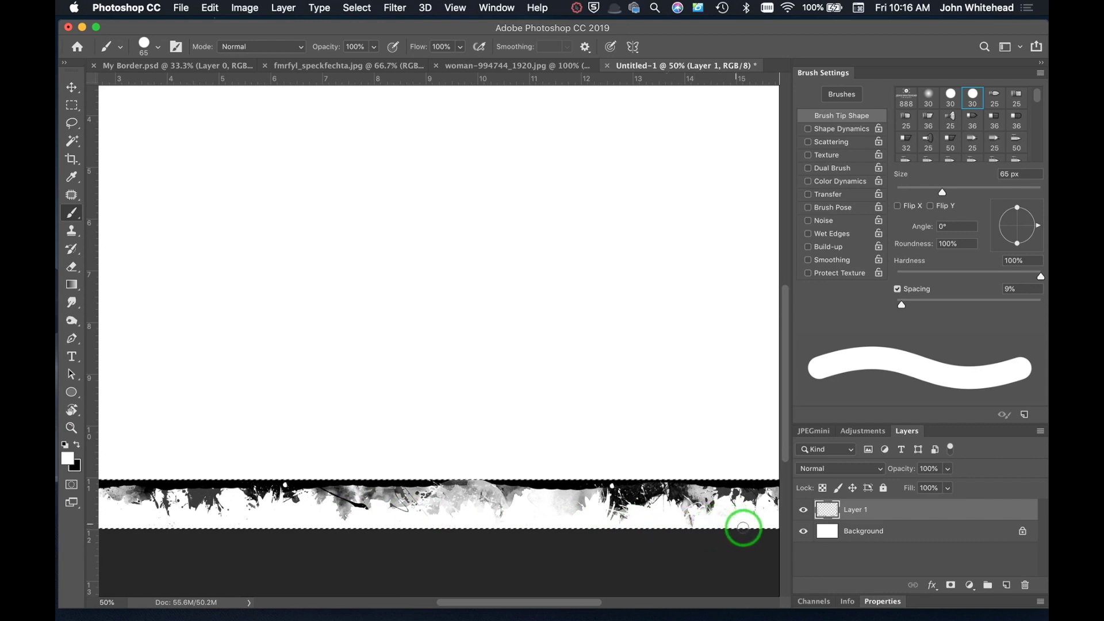
Paint out stray marks around the border's lower-right corner and up the outer edge of its right side
{"action": "left_click_drag", "start_coordinate": [631, 423], "coordinate": [394, 401]}
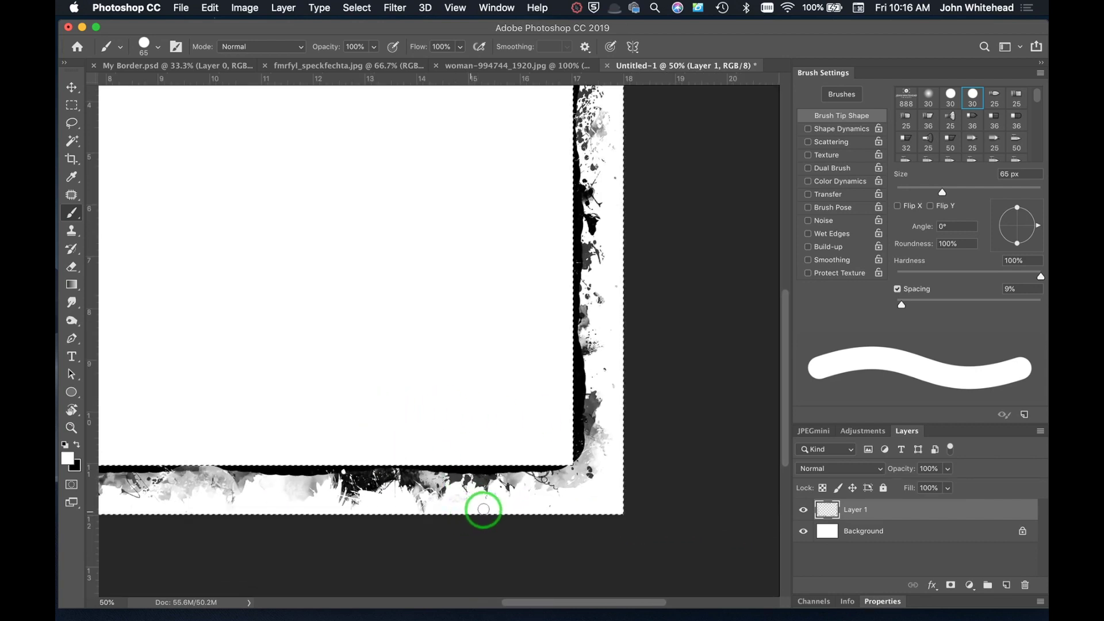
{"action": "left_click_drag", "start_coordinate": [485, 505], "coordinate": [515, 505]}
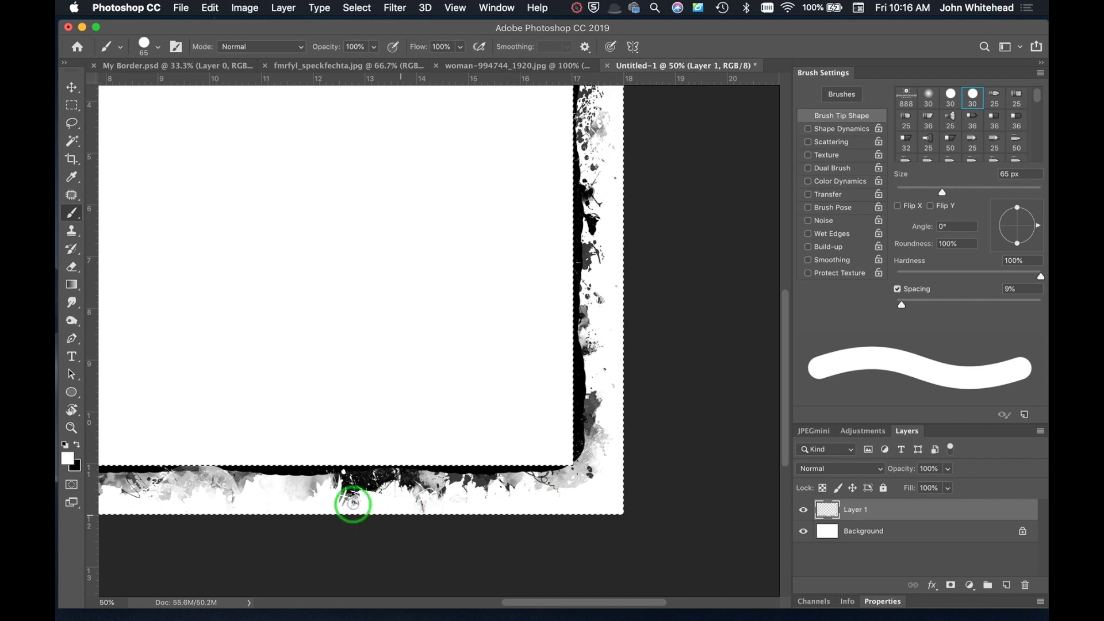
{"action": "mouse_move", "coordinate": [345, 512]}
{"action": "left_mouse_down"}
{"action": "mouse_move", "coordinate": [431, 510]}
{"action": "mouse_move", "coordinate": [368, 518]}
{"action": "left_mouse_up"}
{"action": "left_click_drag", "start_coordinate": [617, 360], "coordinate": [616, 394]}
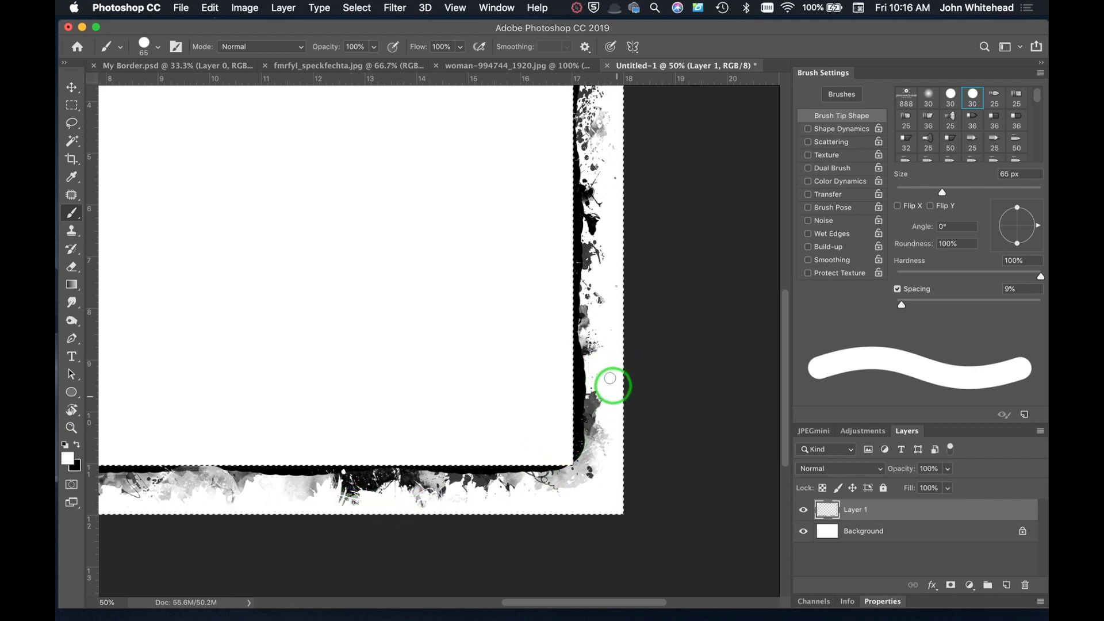
{"action": "left_click_drag", "start_coordinate": [621, 292], "coordinate": [611, 151]}
Cover stray marks on the upper right side and at the upper-right corner of the border with white
{"action": "left_click_drag", "start_coordinate": [474, 200], "coordinate": [411, 393]}
{"action": "mouse_move", "coordinate": [536, 205]}
{"action": "left_mouse_down"}
{"action": "mouse_move", "coordinate": [557, 238]}
{"action": "mouse_move", "coordinate": [553, 210]}
{"action": "left_mouse_up"}
{"action": "left_click_drag", "start_coordinate": [519, 101], "coordinate": [522, 113]}
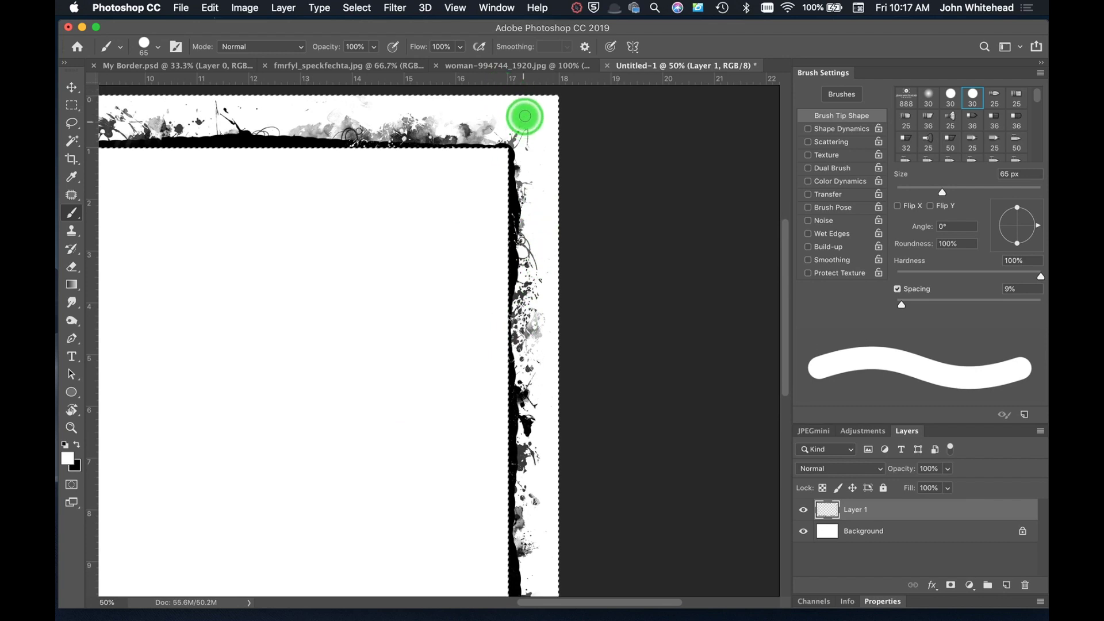
Paint white over stray splatters along the outer edge of the border's top side
{"action": "left_click_drag", "start_coordinate": [364, 94], "coordinate": [216, 102]}
{"action": "left_click_drag", "start_coordinate": [209, 219], "coordinate": [471, 320]}
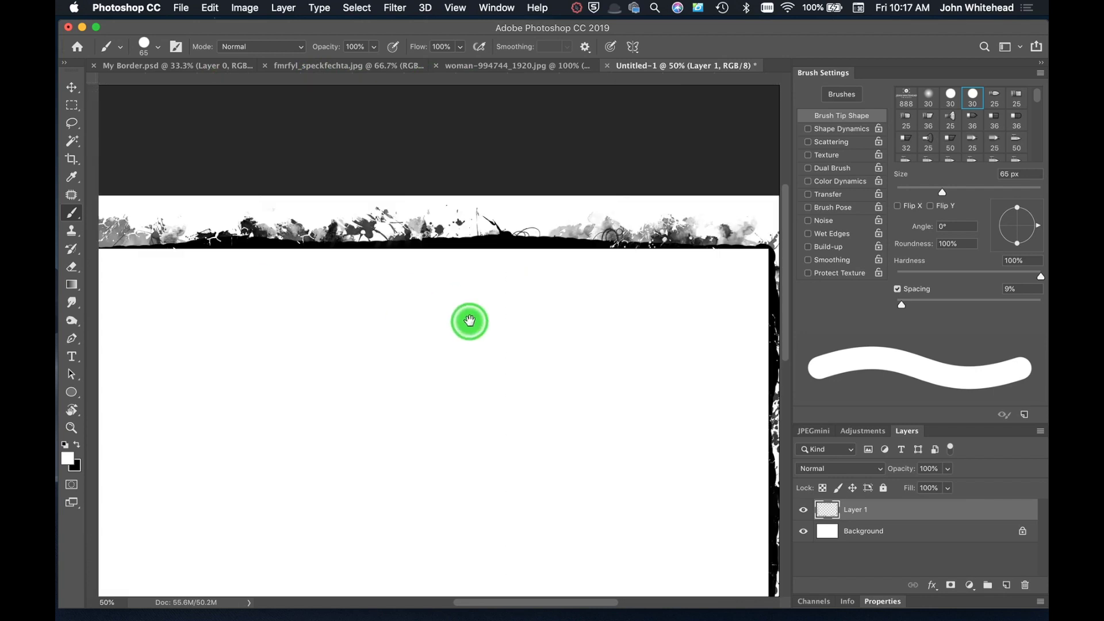
{"action": "mouse_move", "coordinate": [471, 197]}
{"action": "left_mouse_down"}
{"action": "mouse_move", "coordinate": [480, 206]}
{"action": "mouse_move", "coordinate": [474, 216]}
{"action": "mouse_move", "coordinate": [405, 212]}
{"action": "left_mouse_up"}
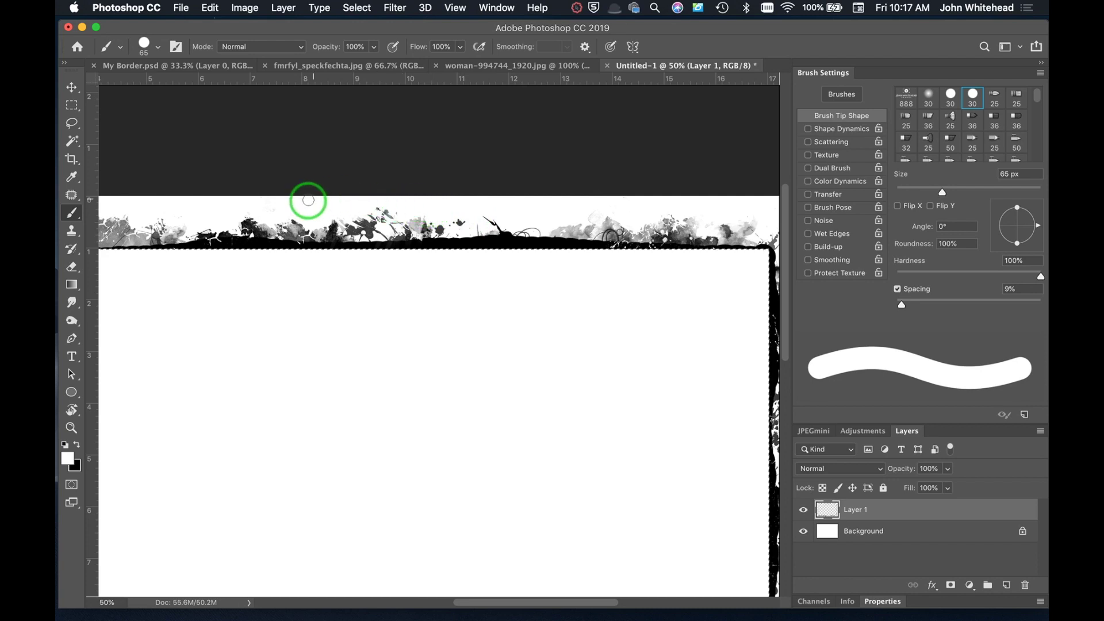
{"action": "left_click_drag", "start_coordinate": [281, 205], "coordinate": [247, 200]}
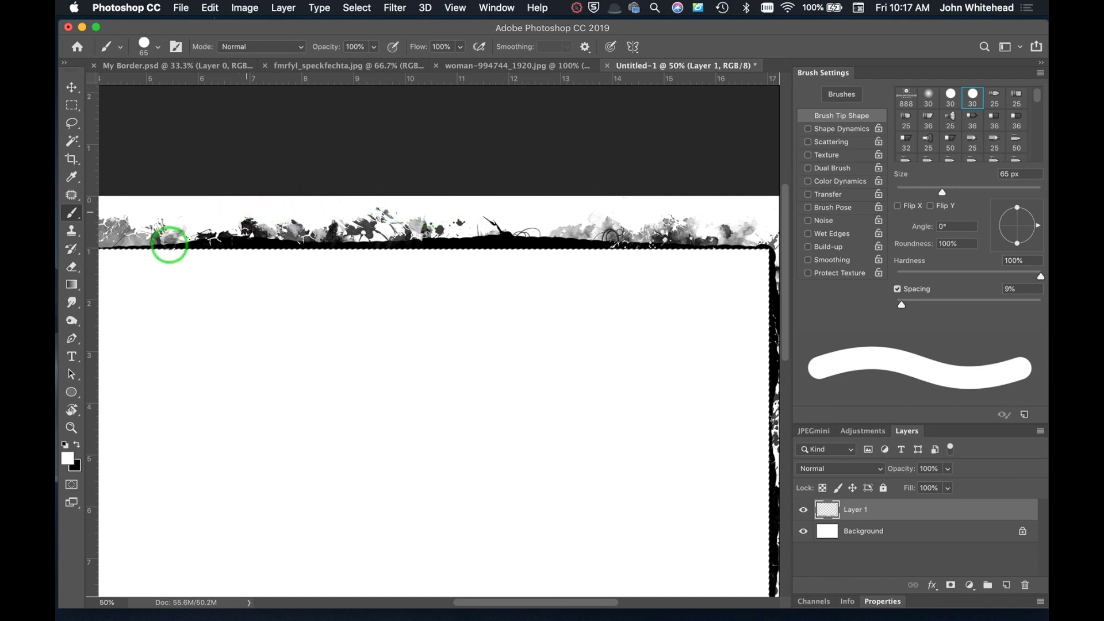
Flatten the image and convert the resulting background layer to a smart object
{"action": "scroll", "coordinate": [503, 367], "scroll_direction": "left", "scroll_amount": 10}
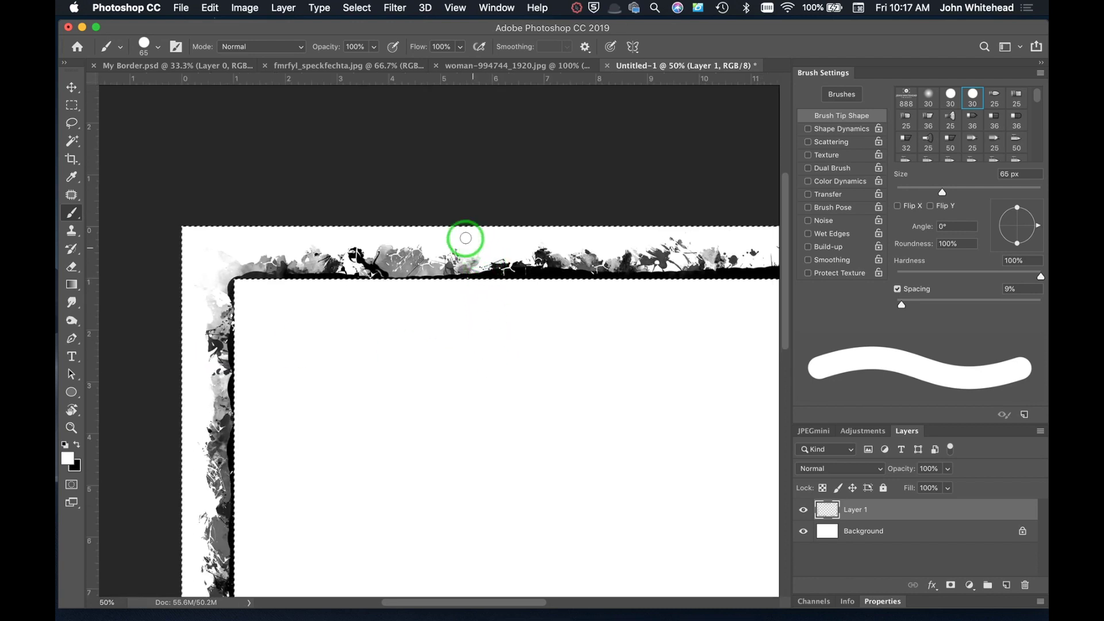
{"action": "key", "text": "super+minus"}
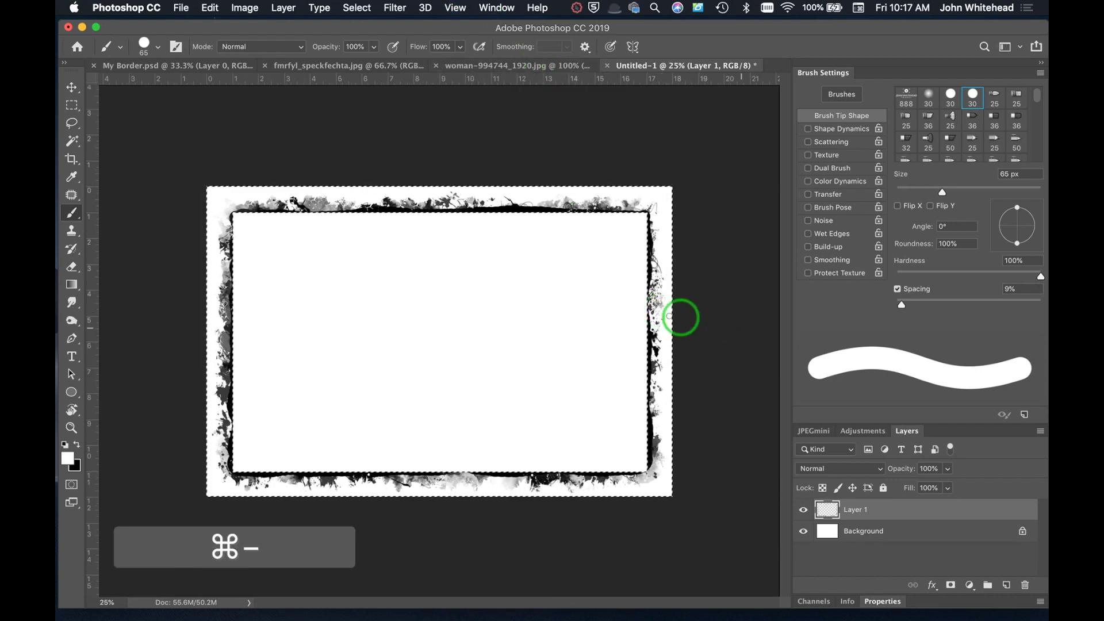
{"action": "left_click", "coordinate": [283, 8]}
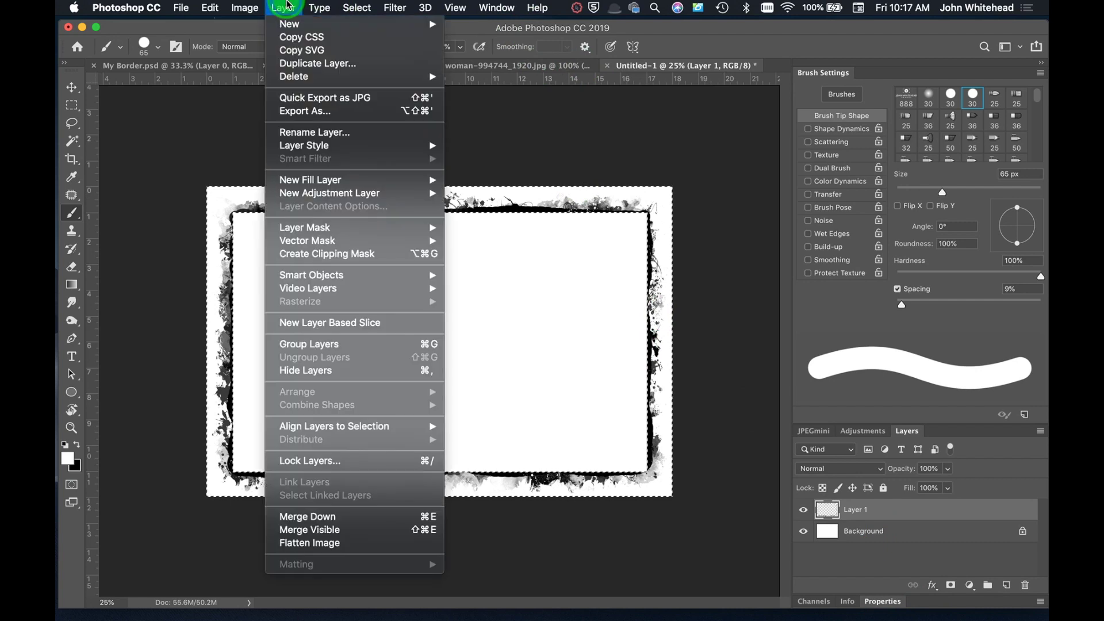
{"action": "left_click", "coordinate": [359, 542]}
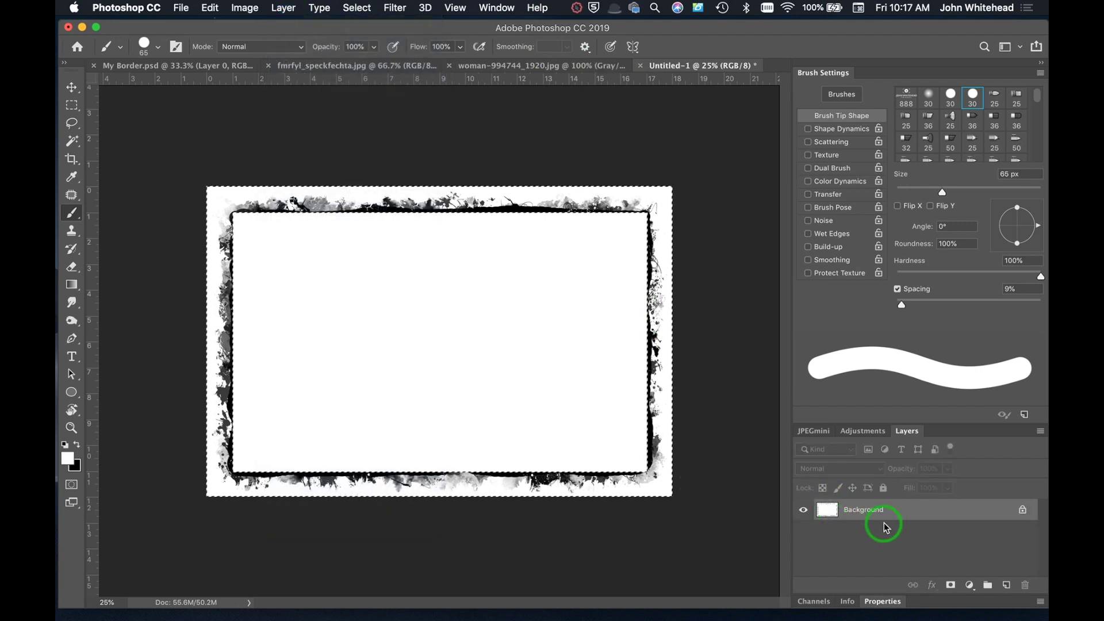
{"action": "right_click", "coordinate": [902, 514]}
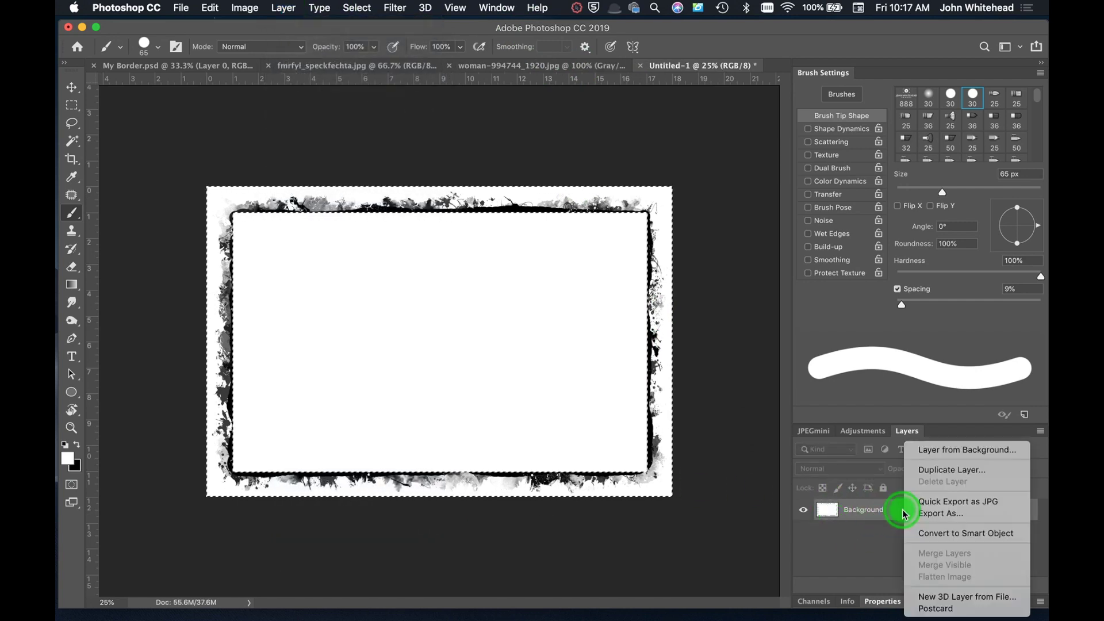
{"action": "left_click", "coordinate": [959, 534]}
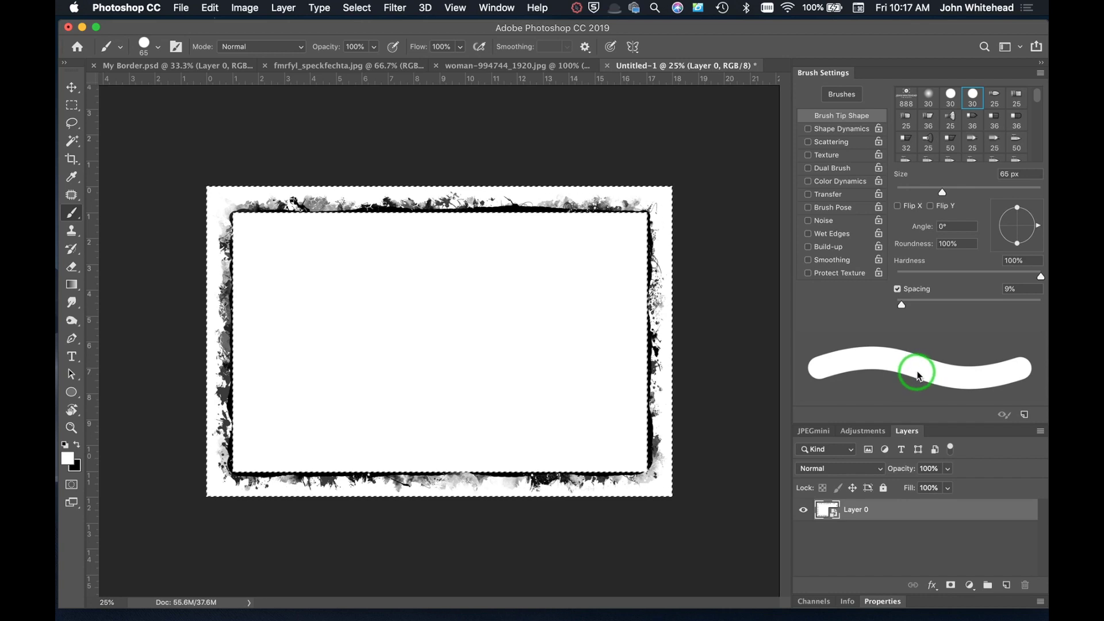
Save the border document as blacksplatterborder.psd and leave the crop frame without cropping
{"action": "left_click", "coordinate": [181, 7]}
{"action": "left_click", "coordinate": [199, 151]}
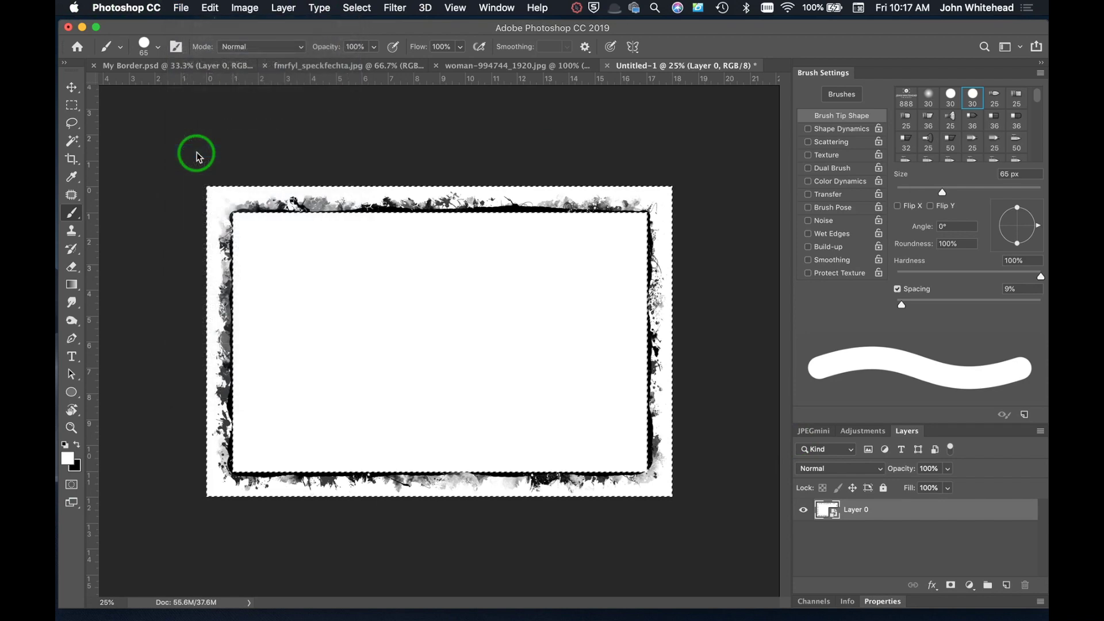
{"action": "key", "text": "super+z"}
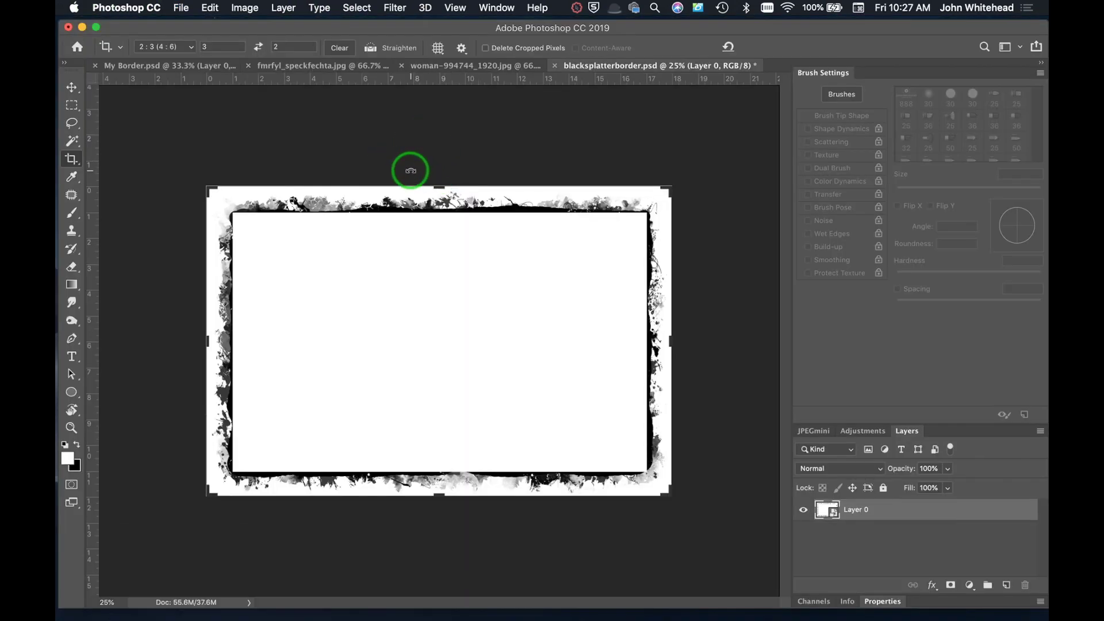
{"action": "key", "text": "Escape"}
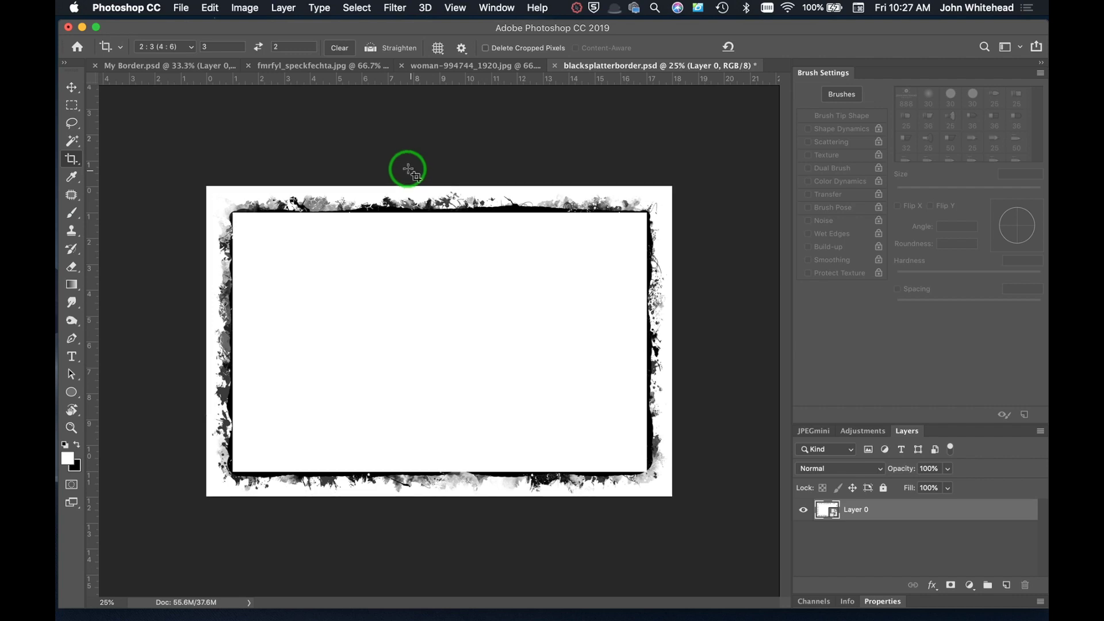
Resize the border image to 2200 px wide by 1467 px high at 300 pixels/inch with automatic resampling
{"action": "left_click", "coordinate": [246, 7]}
{"action": "left_click", "coordinate": [278, 114]}
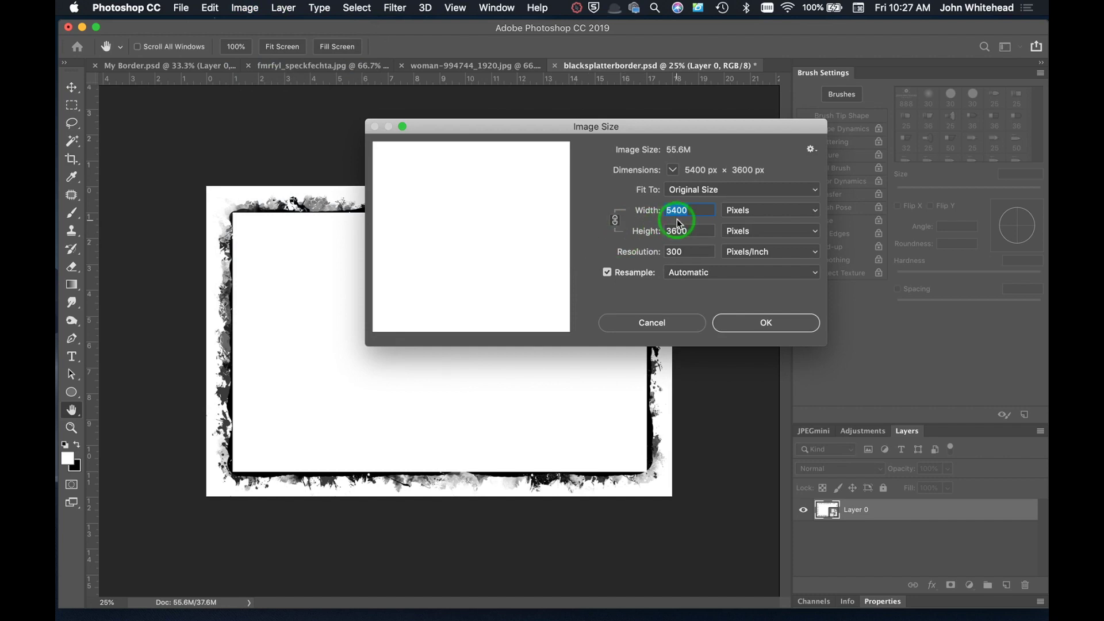
{"action": "type", "text": "2"}
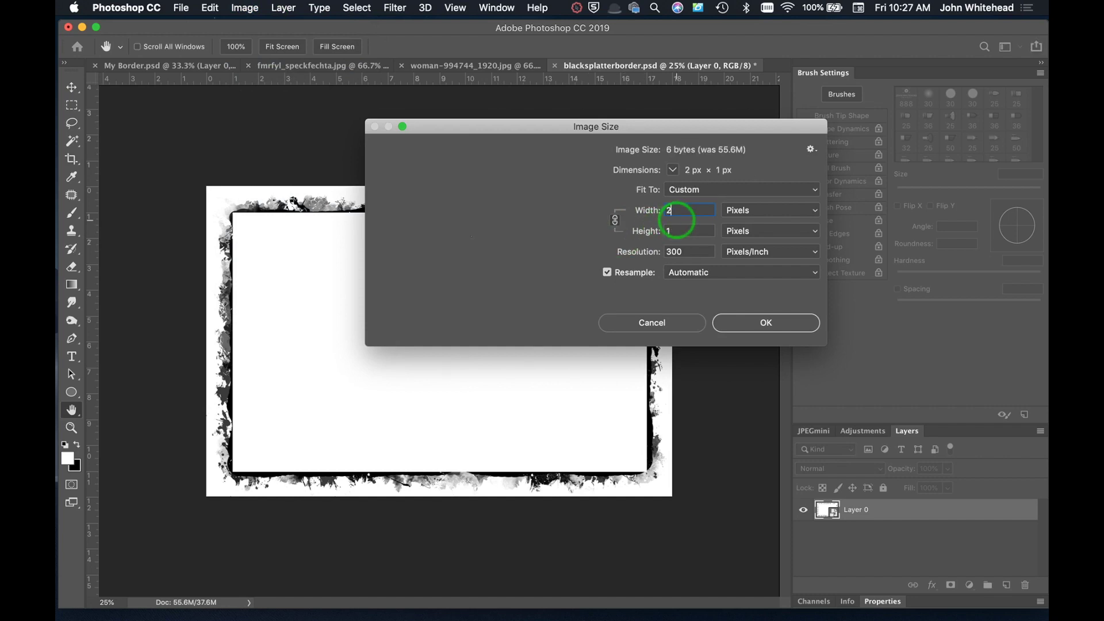
{"action": "type", "text": "200"}
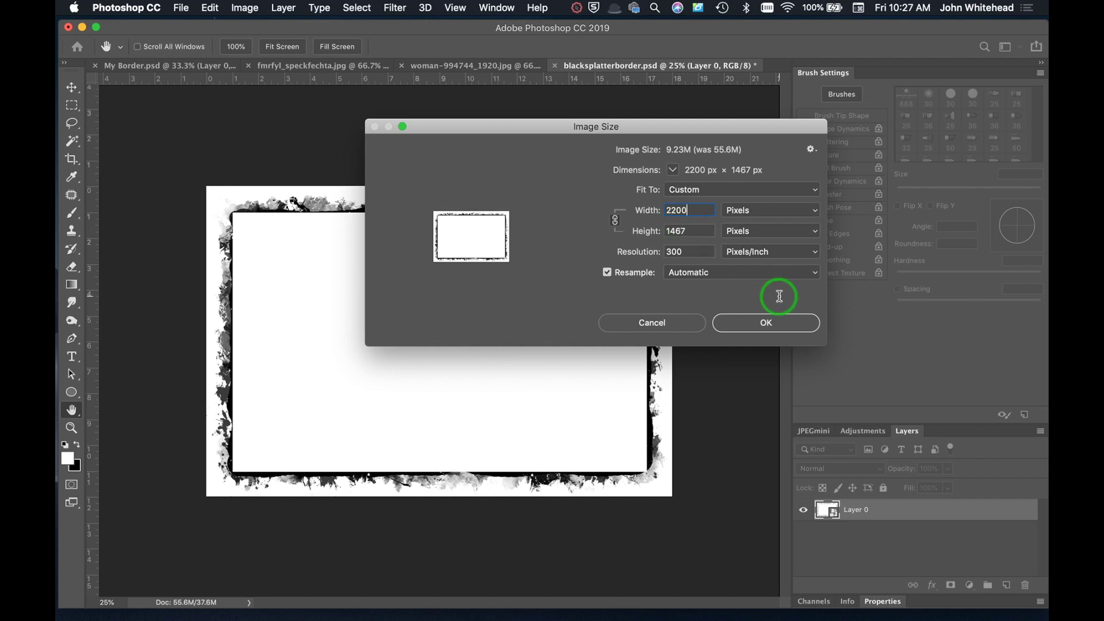
{"action": "left_click", "coordinate": [777, 322]}
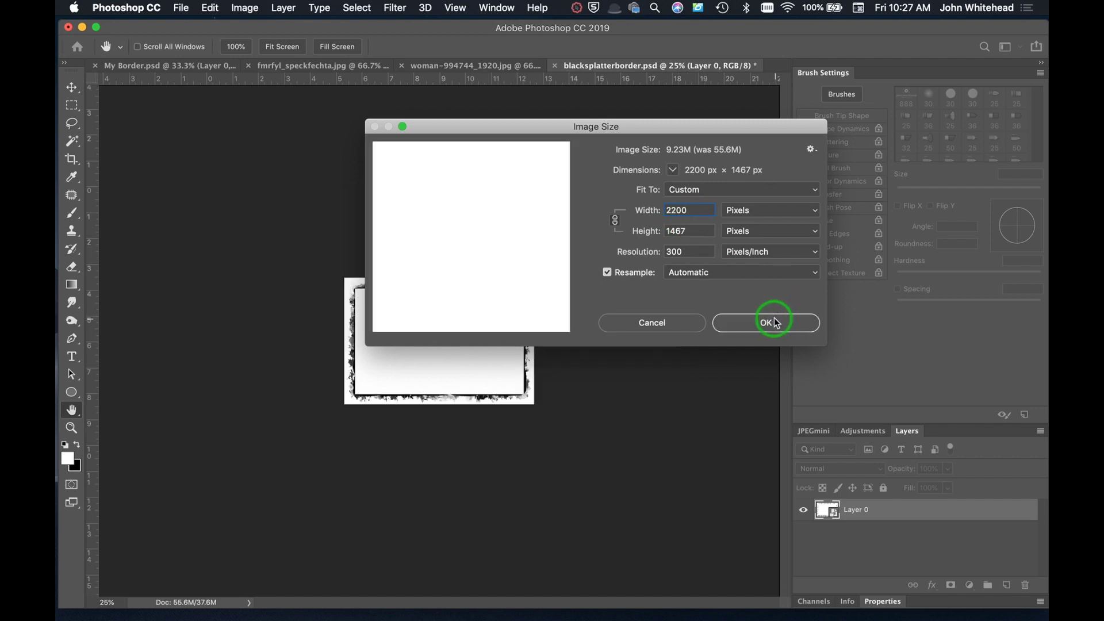
{"action": "key", "text": "c"}
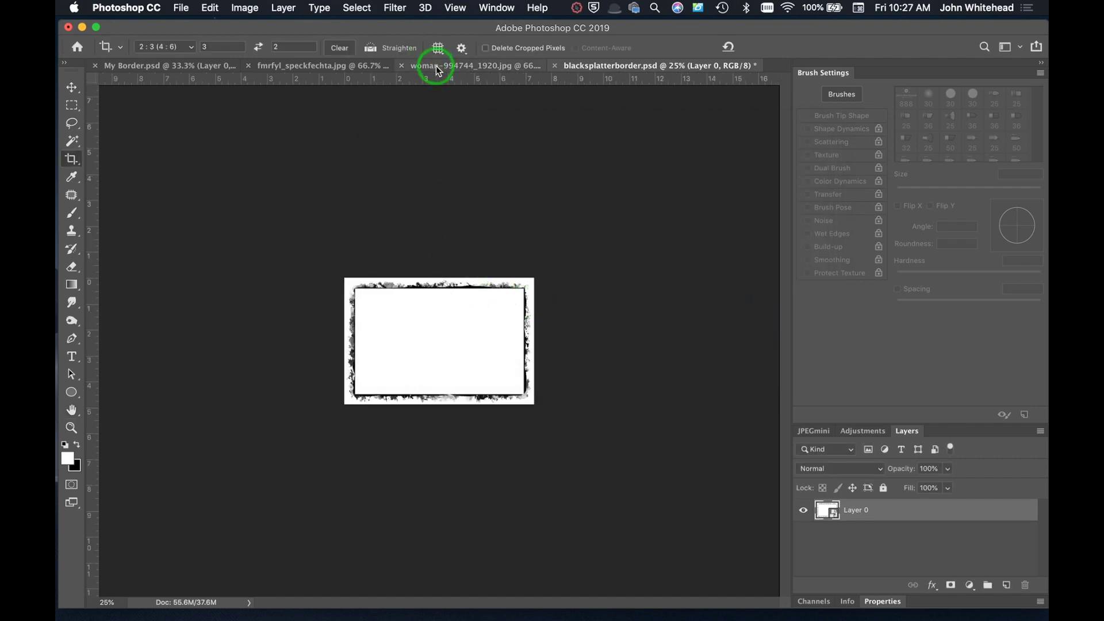
Copy the border layer with the Move tool into woman-994744_1920.jpg, centred over the photo
{"action": "mouse_move", "coordinate": [63, 86]}
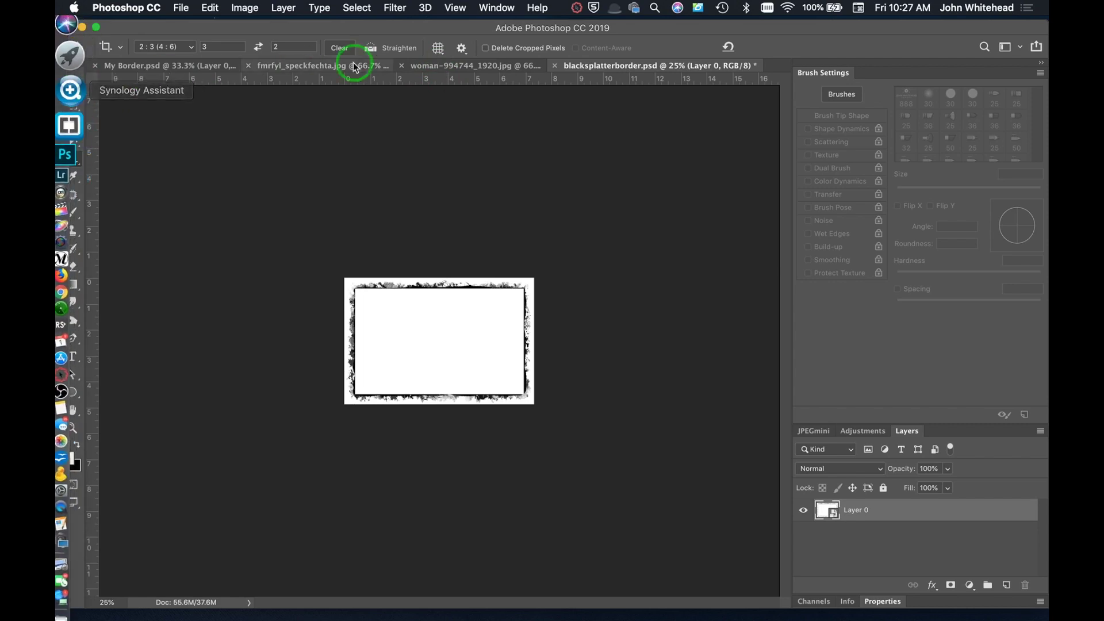
{"action": "left_click", "coordinate": [72, 88]}
{"action": "left_click_drag", "start_coordinate": [431, 320], "coordinate": [447, 340]}
{"action": "key", "text": "shift"}
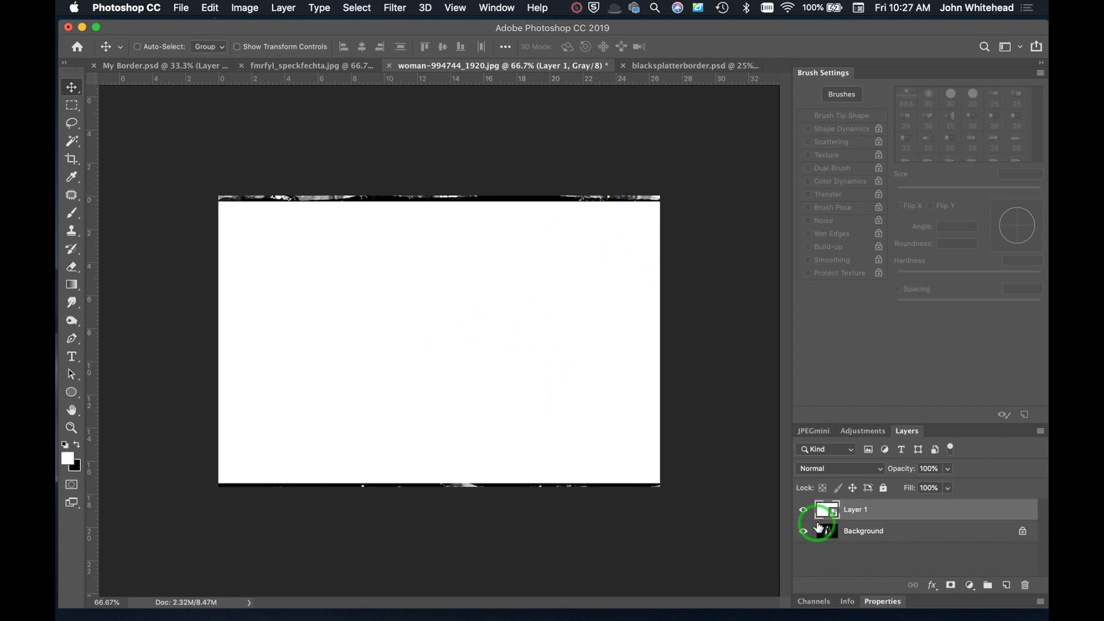
Switch back to blacksplatterborder.psd and examine the whole border, including its outer white edge
{"action": "left_click", "coordinate": [669, 66]}
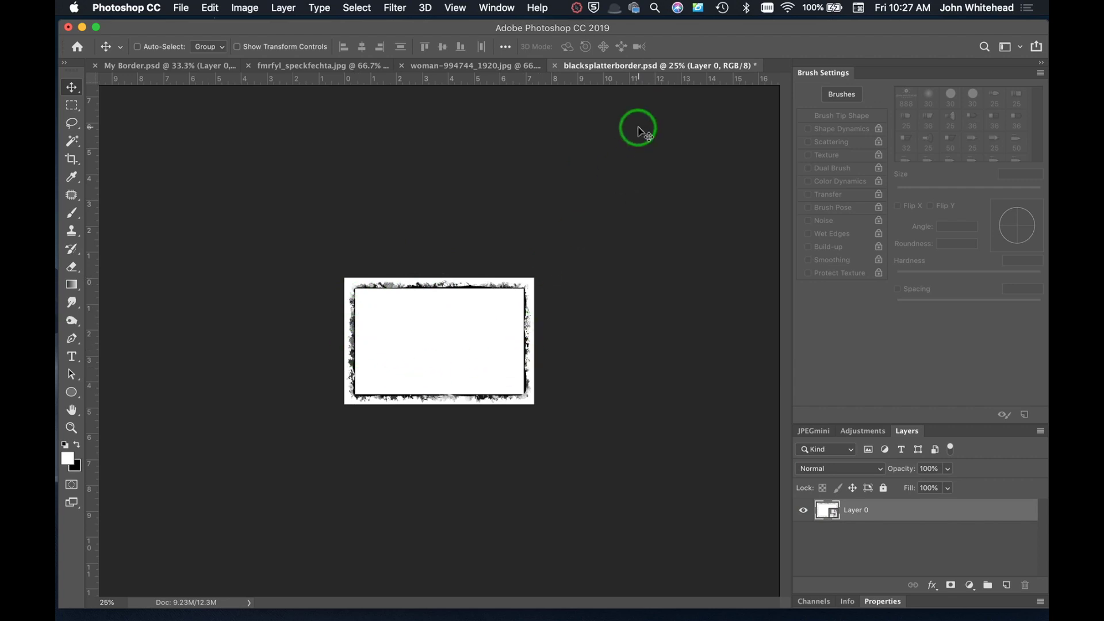
{"action": "key", "text": "super"}
{"action": "key", "text": "super+equal"}
{"action": "key", "text": "super+equal"}
{"action": "key", "text": "super+equal"}
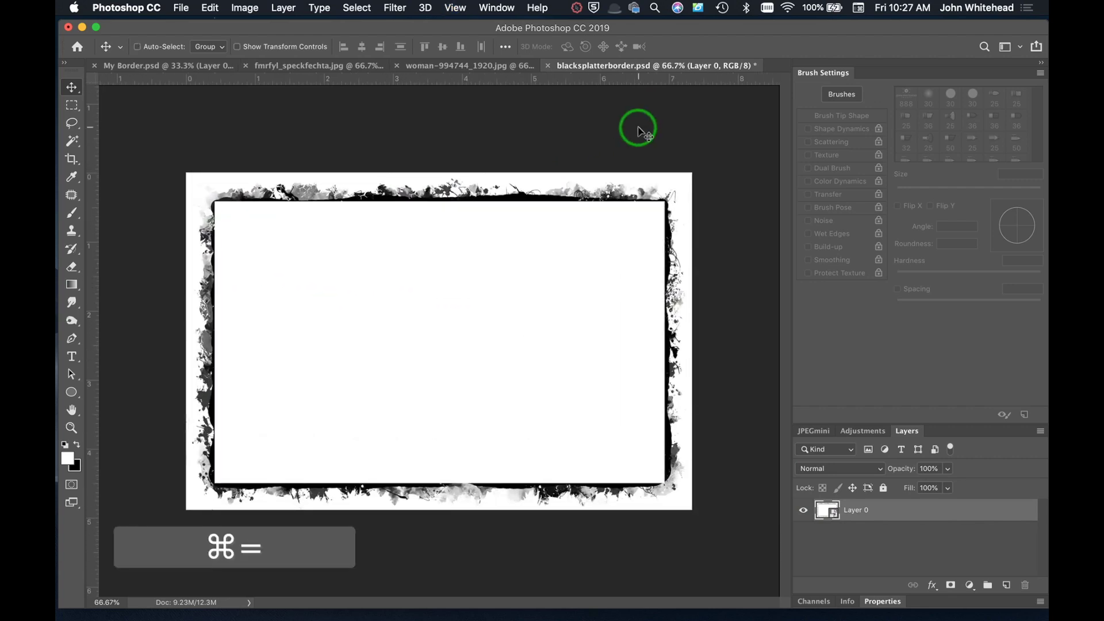
In woman-994744_1920.jpg, scale the border layer to about 165% and select its white interior with the Magic Wand
{"action": "left_click", "coordinate": [484, 65]}
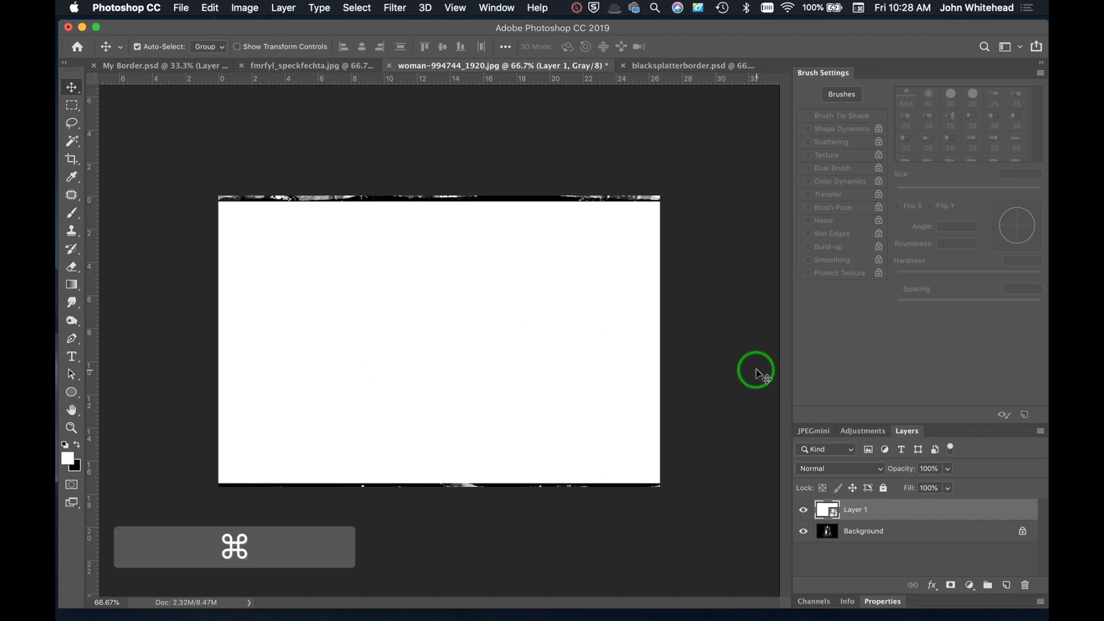
{"action": "key", "text": "super+t"}
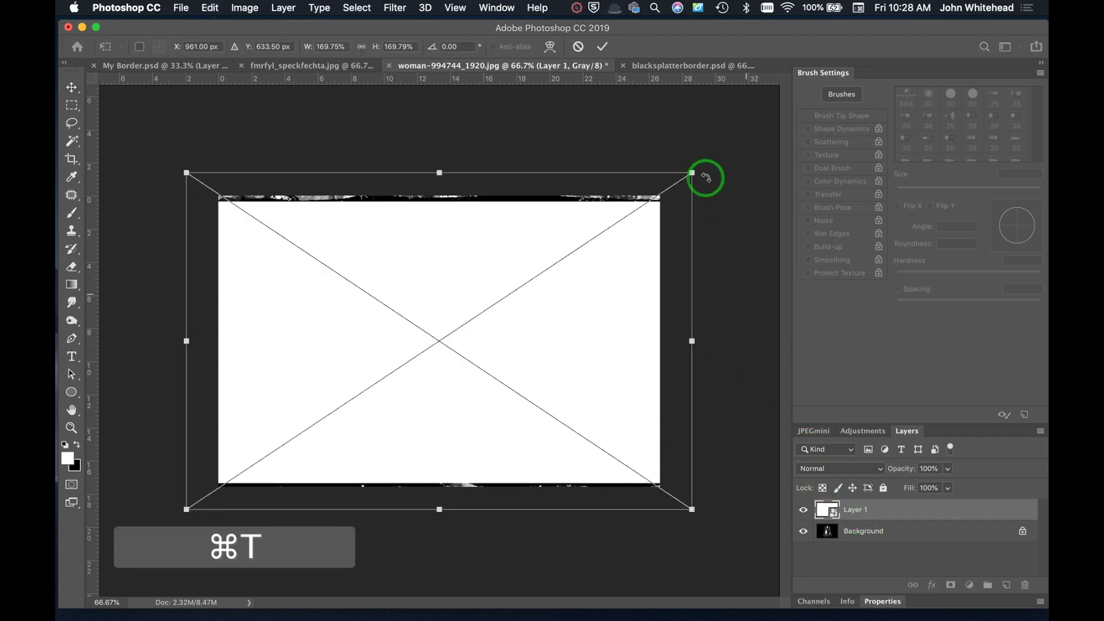
{"action": "left_click_drag", "start_coordinate": [694, 170], "coordinate": [690, 176]}
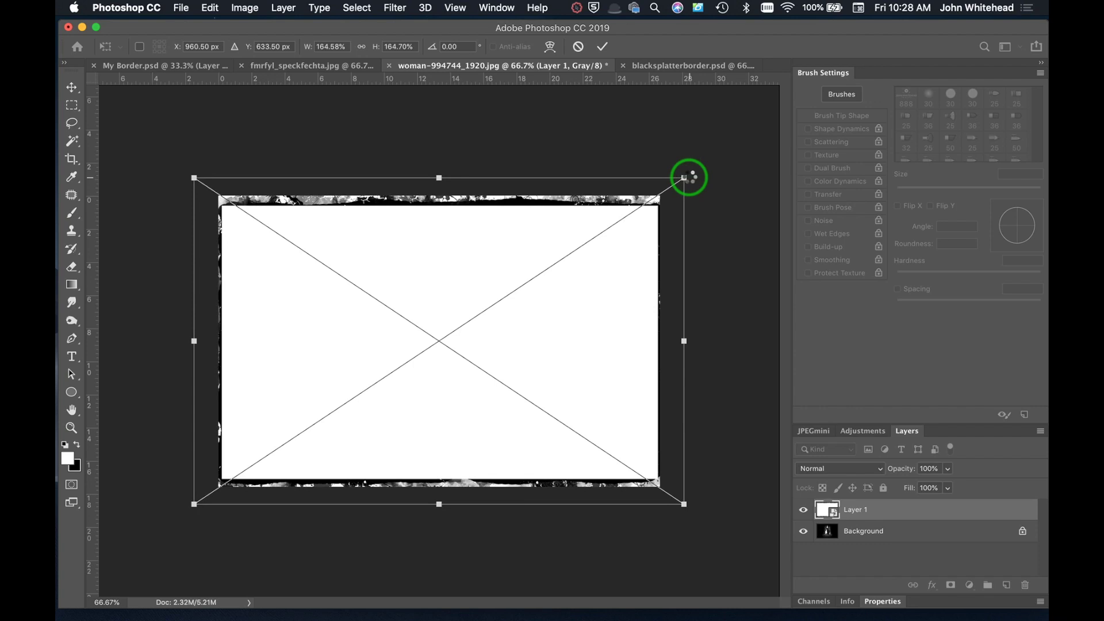
{"action": "key", "text": "Return"}
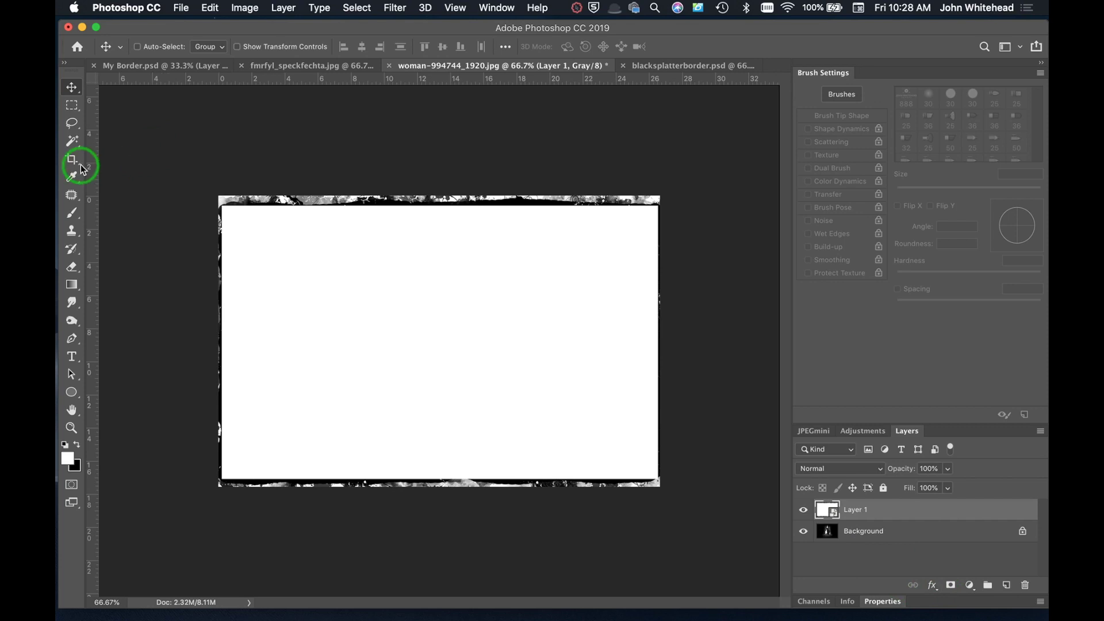
{"action": "left_click", "coordinate": [73, 144]}
{"action": "left_click", "coordinate": [397, 310]}
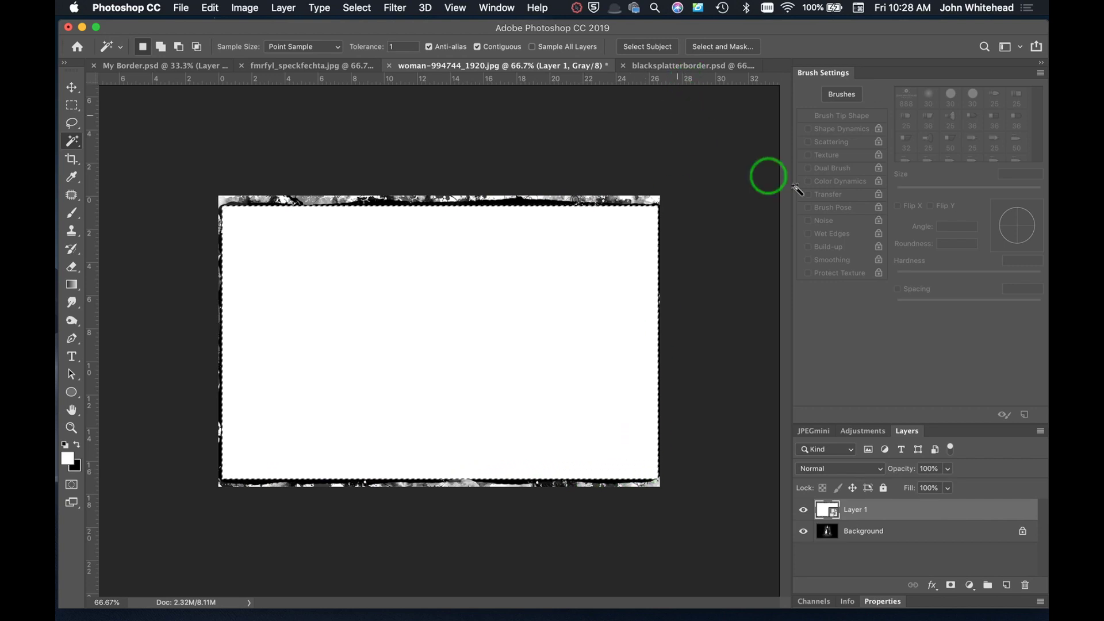
Try to reveal the photo by masking the border layer with the selection and inverting the mask, then undo both
{"action": "left_click", "coordinate": [952, 588]}
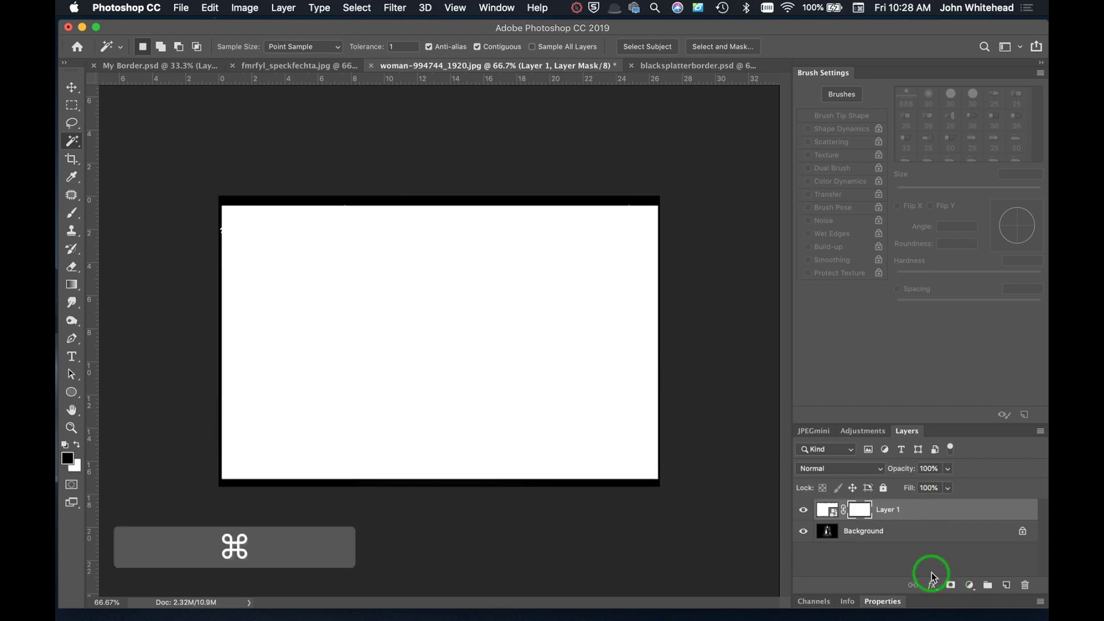
{"action": "key", "text": "super+i"}
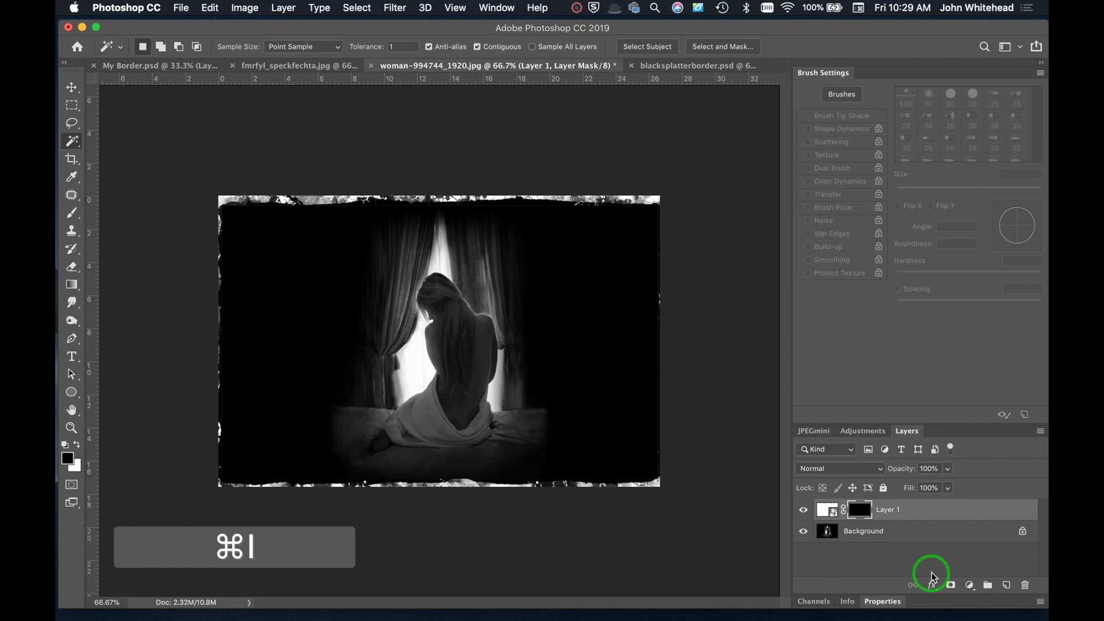
{"action": "key", "text": "super+minus"}
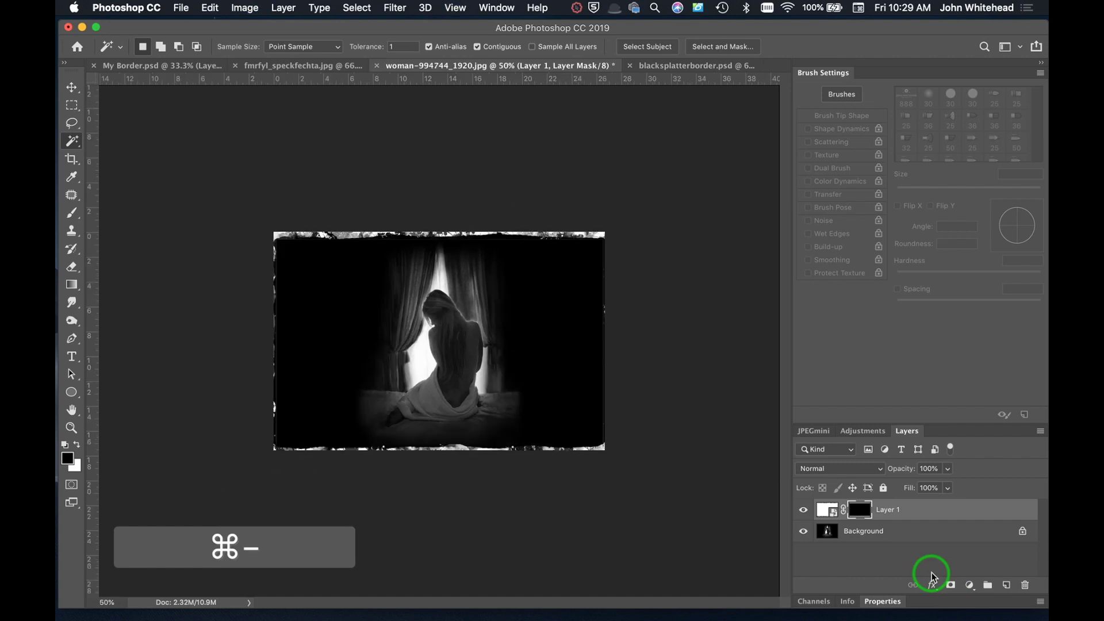
{"action": "key", "text": "super+equal"}
{"action": "key", "text": "super+equal"}
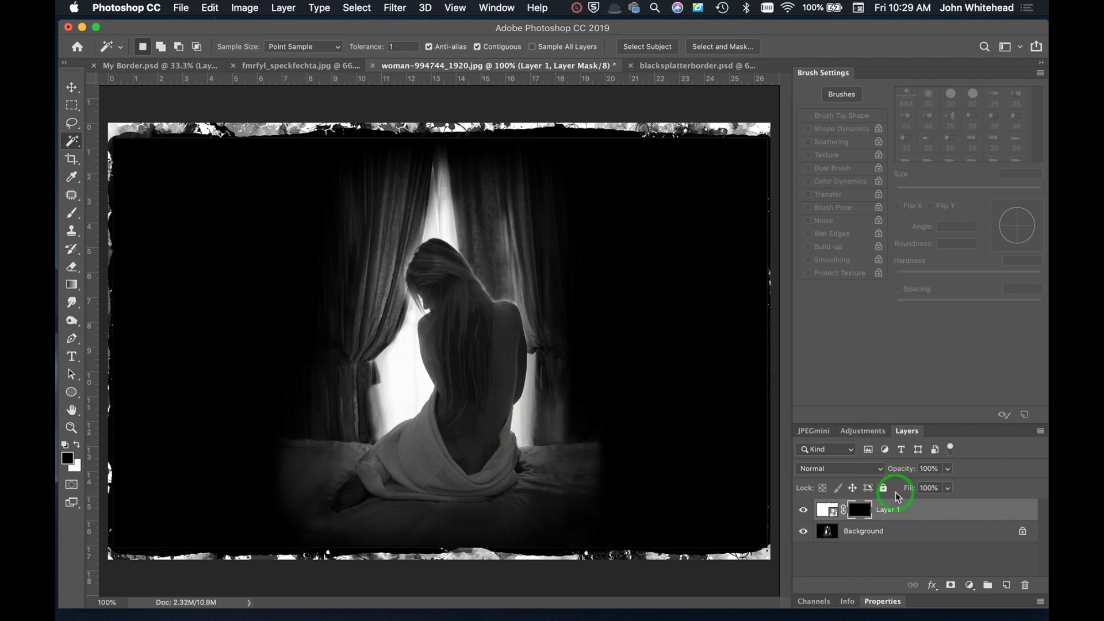
{"action": "key", "text": "super+z"}
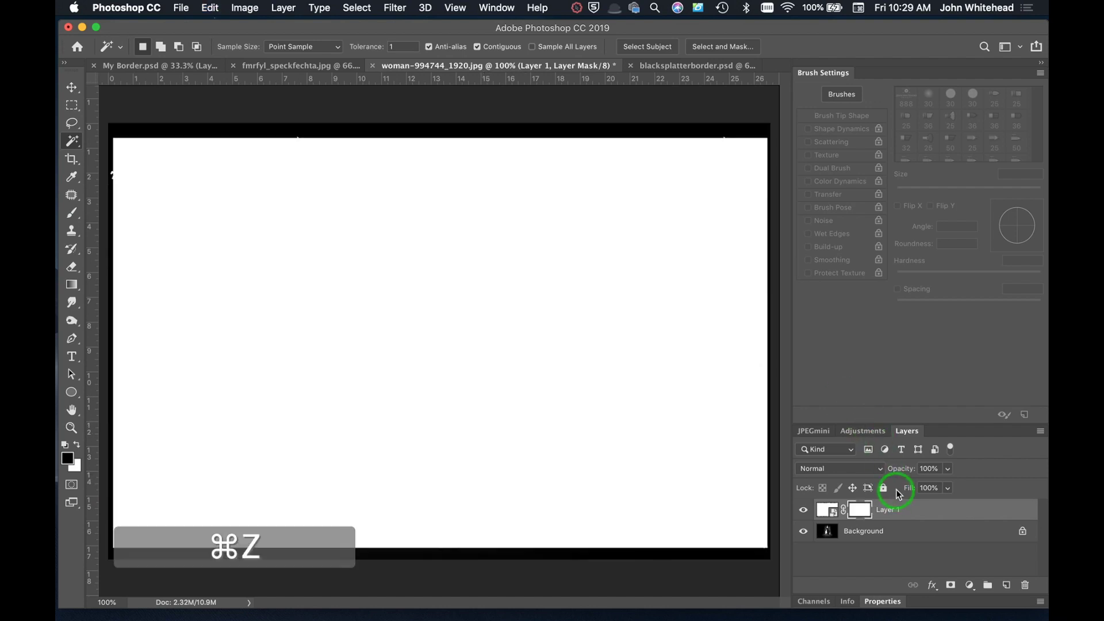
{"action": "key", "text": "super+z"}
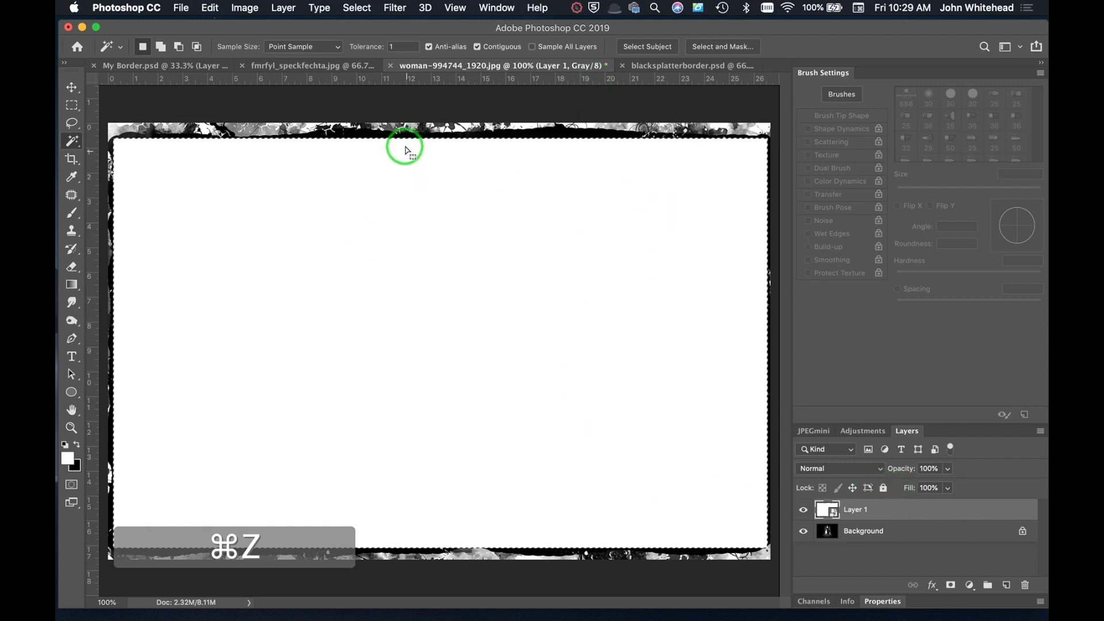
Transform the interior selection, enlarging it slightly from its centre to overlap the border's black inner edge
{"action": "left_click", "coordinate": [357, 8]}
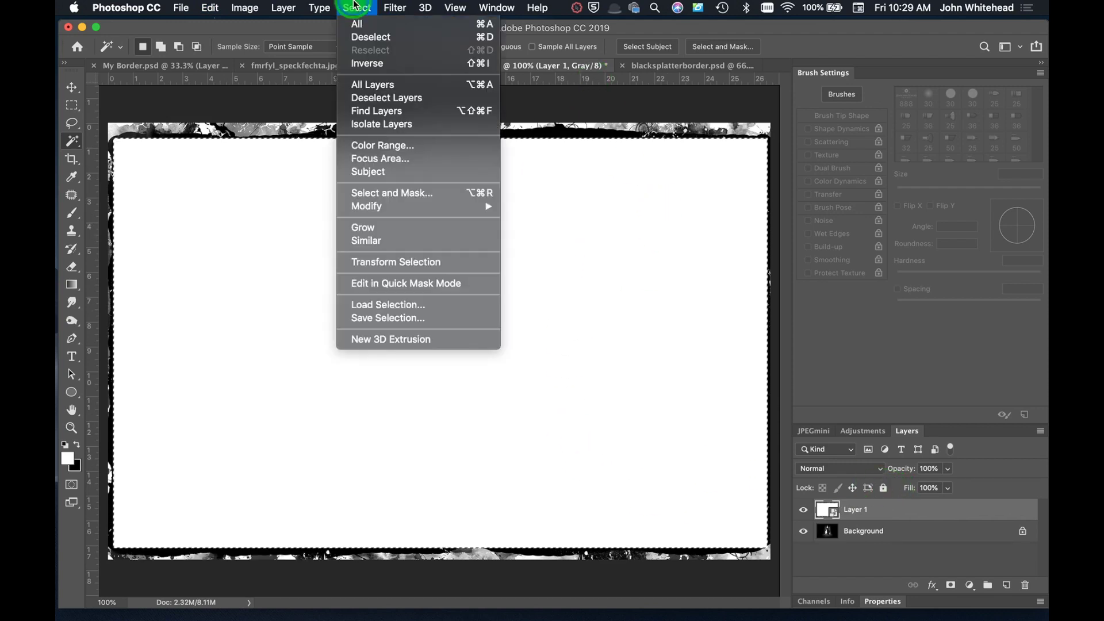
{"action": "left_click", "coordinate": [400, 263]}
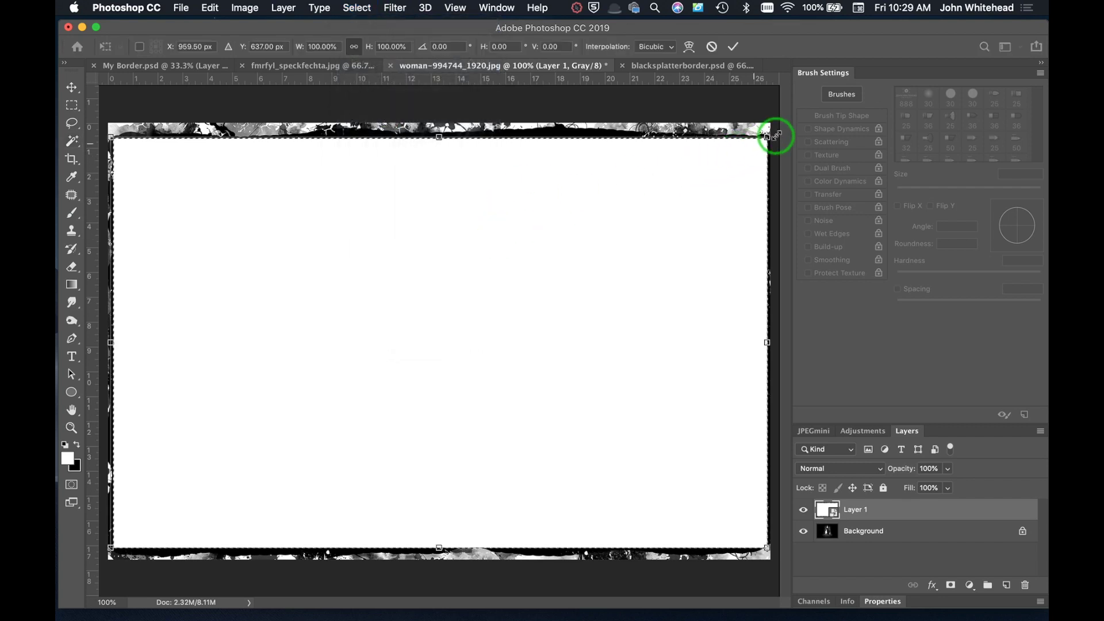
{"action": "key", "text": "alt"}
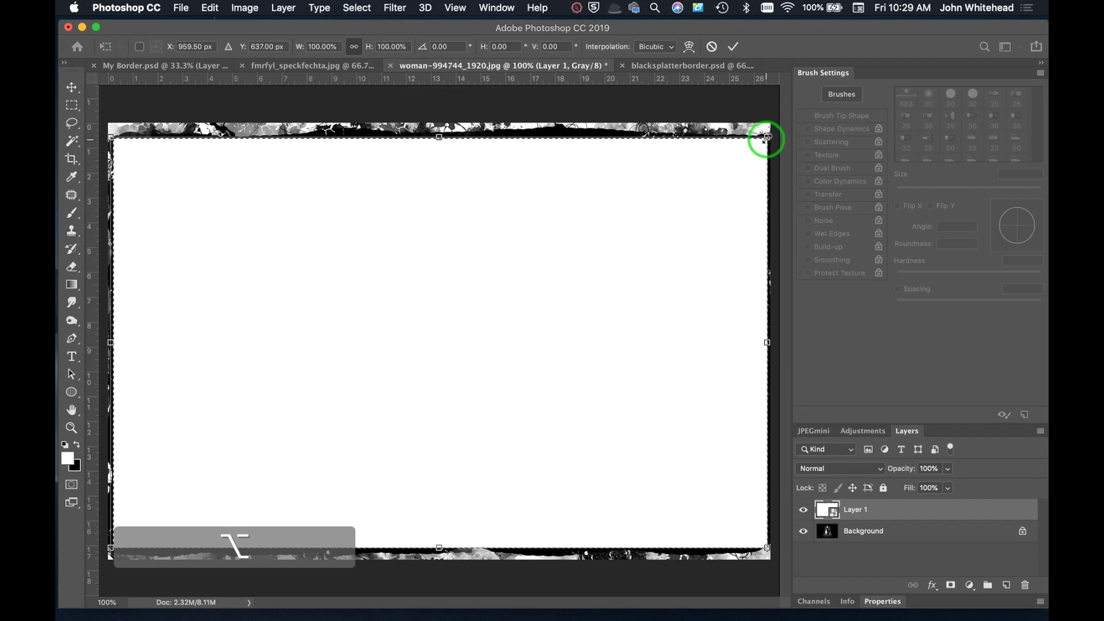
{"action": "left_click_drag", "start_coordinate": [769, 136], "coordinate": [769, 137]}
{"action": "key", "text": "Return"}
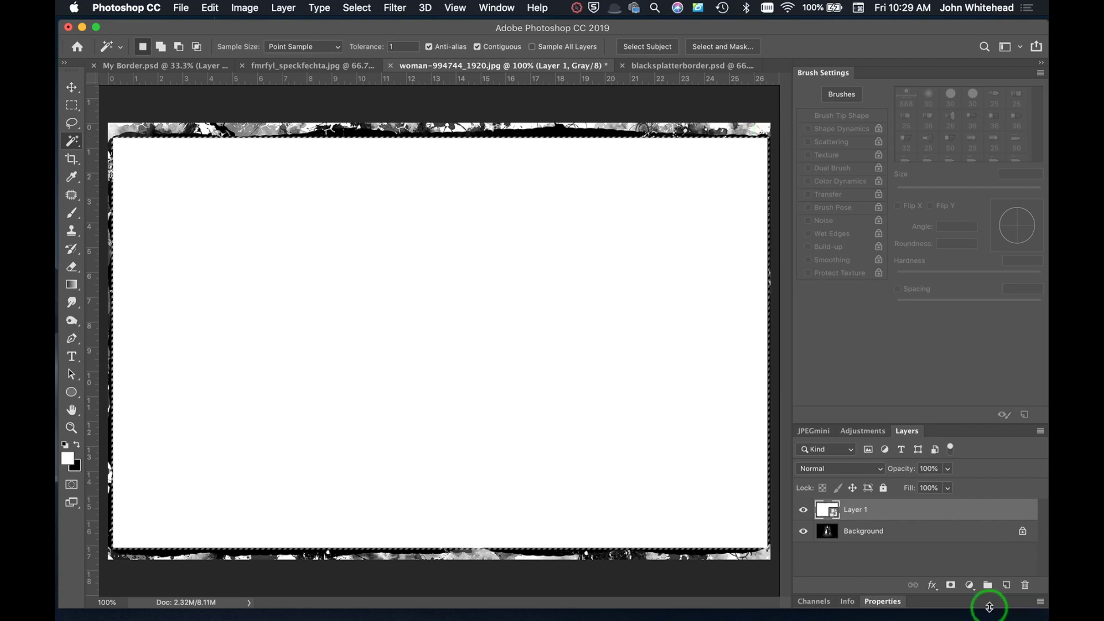
Add a layer mask to the border layer from the enlarged selection and invert it to reveal the photo
{"action": "left_click", "coordinate": [952, 587]}
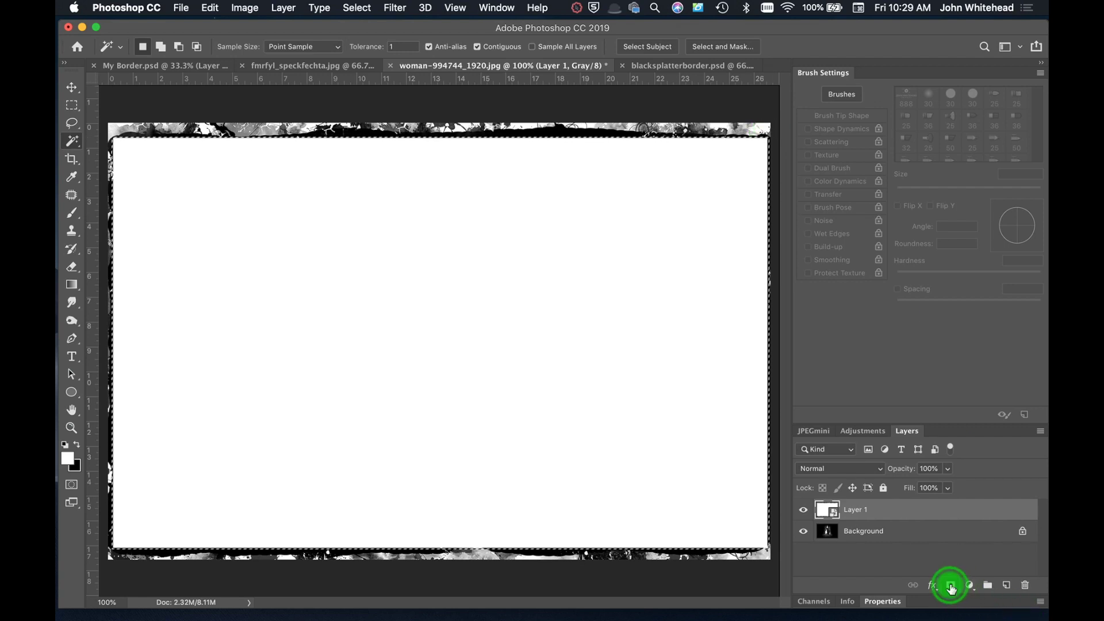
{"action": "key", "text": "super+i"}
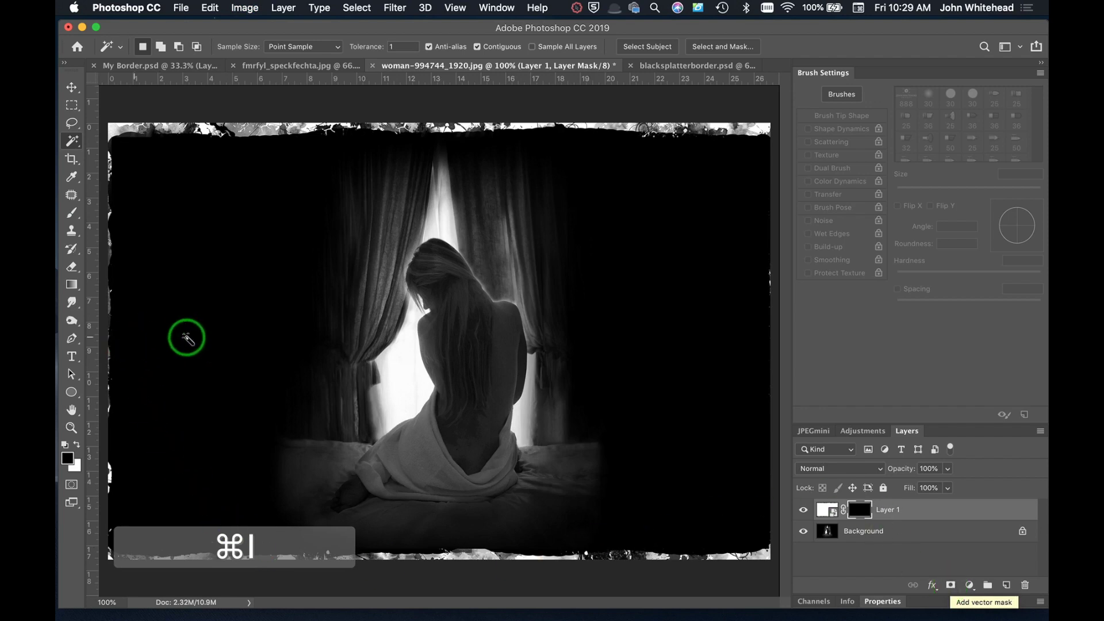
{"action": "key", "text": "super+minus"}
{"action": "key", "text": "super+minus"}
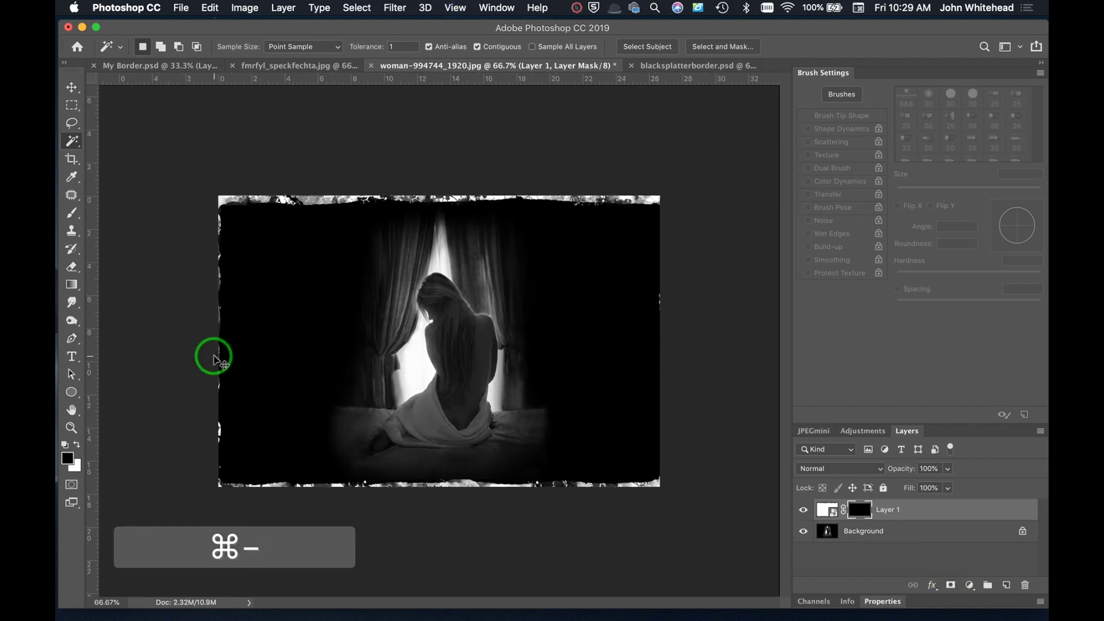
{"action": "key", "text": "super+equal"}
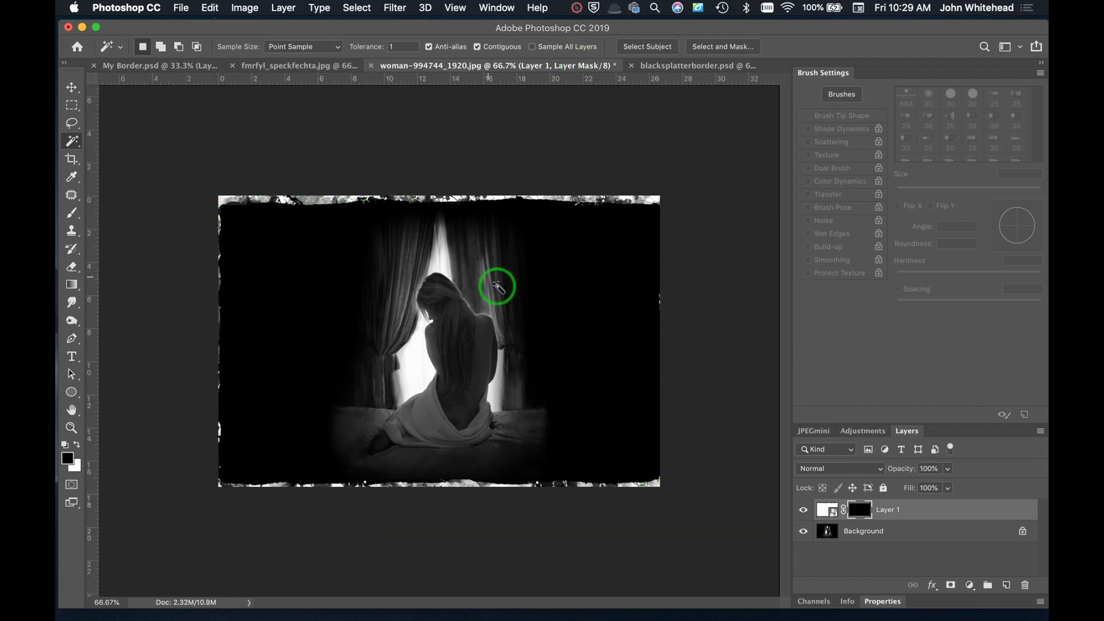
Extend the canvas outward from its centre at the 3:2 crop ratio to include the entire border
{"action": "left_click", "coordinate": [73, 161]}
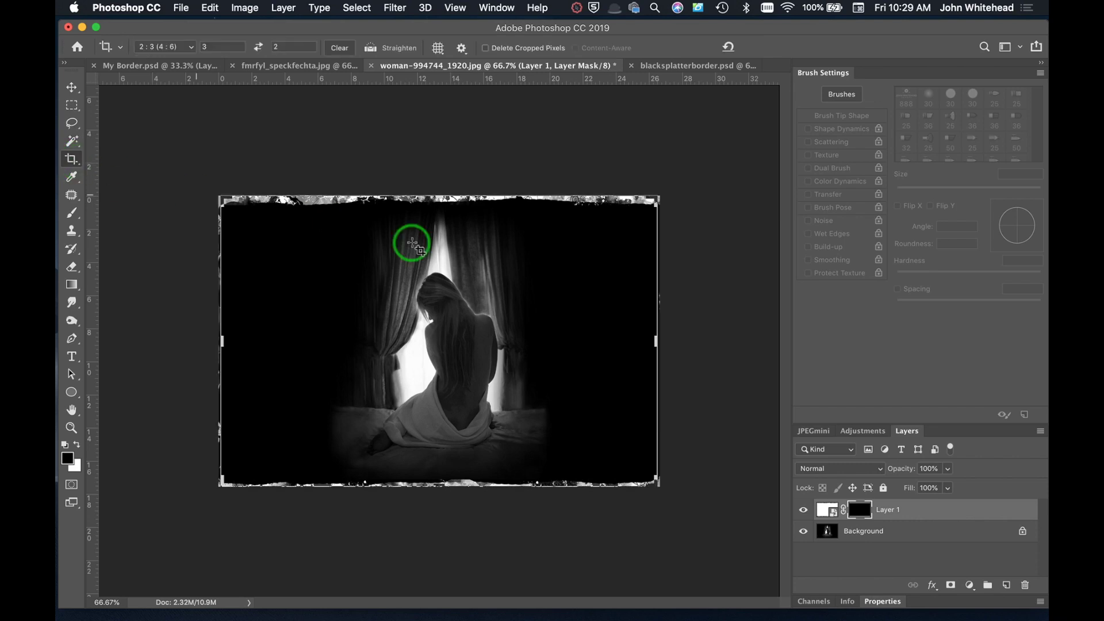
{"action": "key", "text": "alt"}
{"action": "left_click_drag", "start_coordinate": [656, 199], "coordinate": [685, 177]}
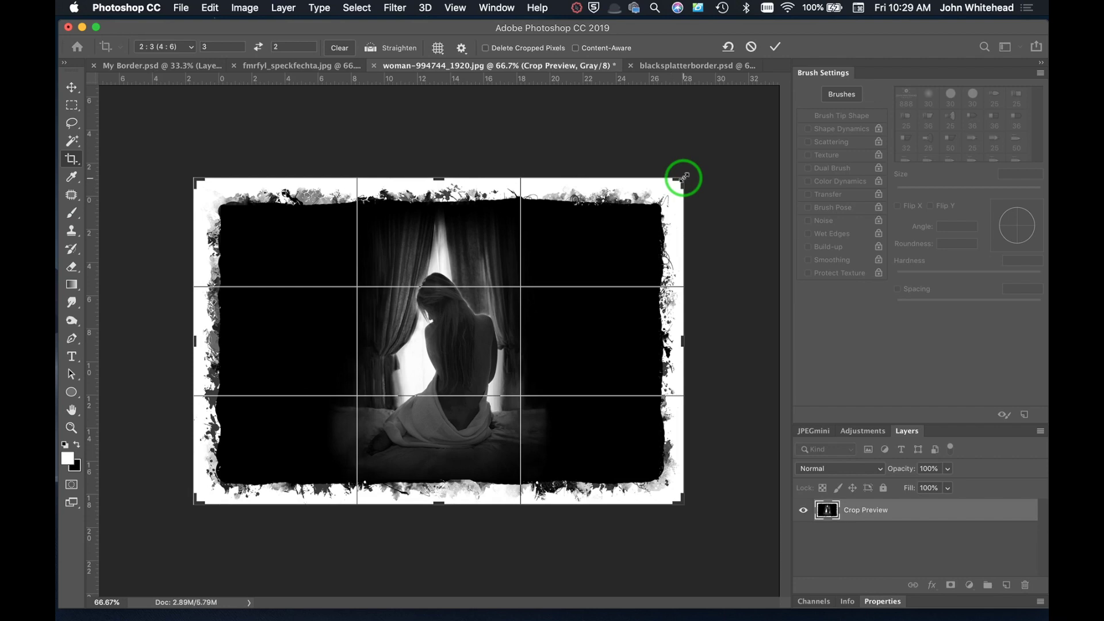
{"action": "key", "text": "Return"}
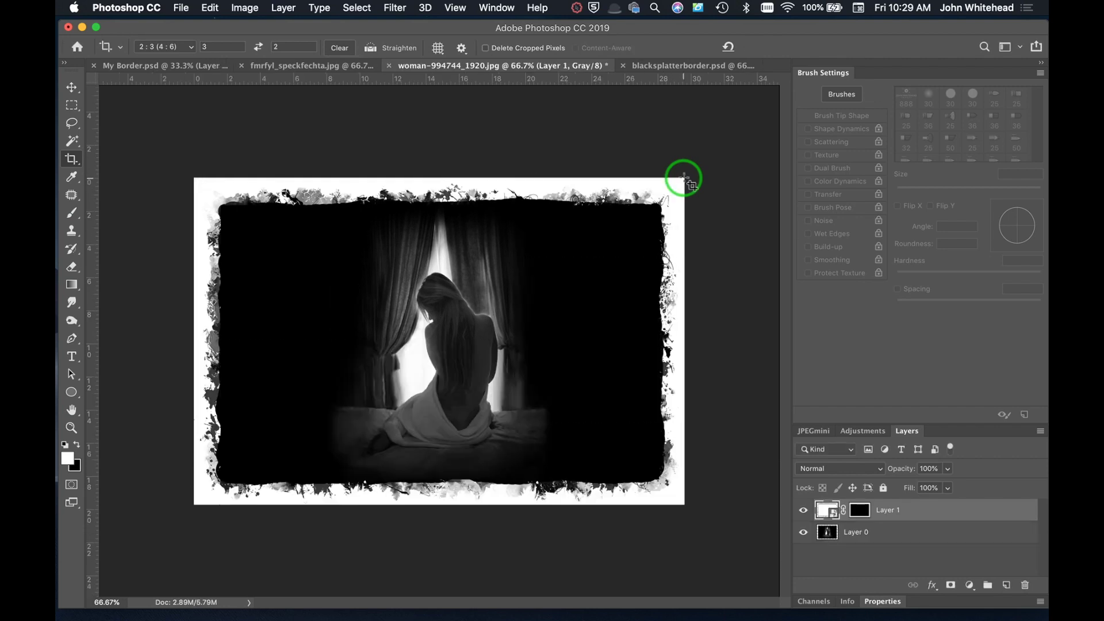